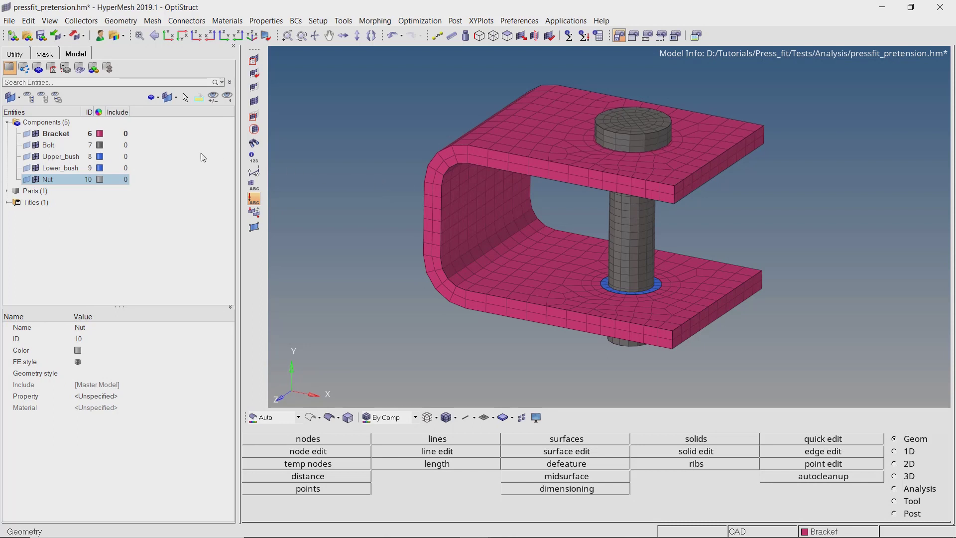
Hide and re-show the Bracket, Bolt, Upper_bush, Lower_bush and Nut components to inspect the parts.
left_click(35, 136)
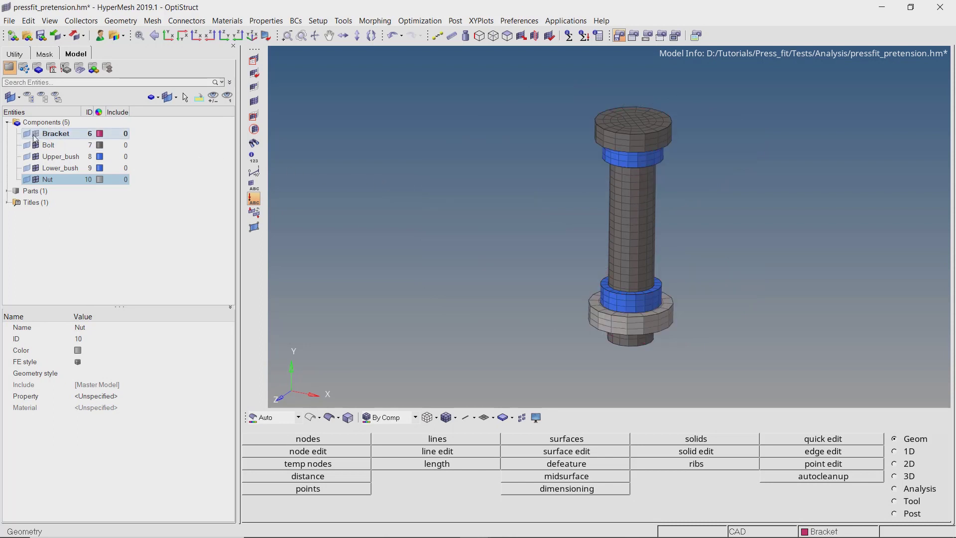
left_click(36, 146)
left_click(36, 147)
left_click(35, 157)
left_click(36, 157)
left_click(36, 168)
left_click(36, 168)
left_click(36, 181)
left_click(37, 180)
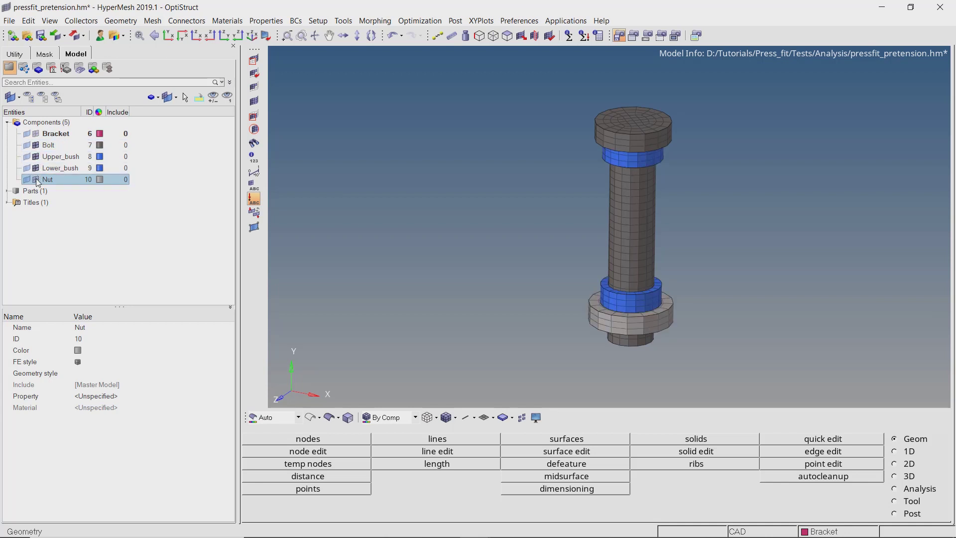
left_click(35, 134)
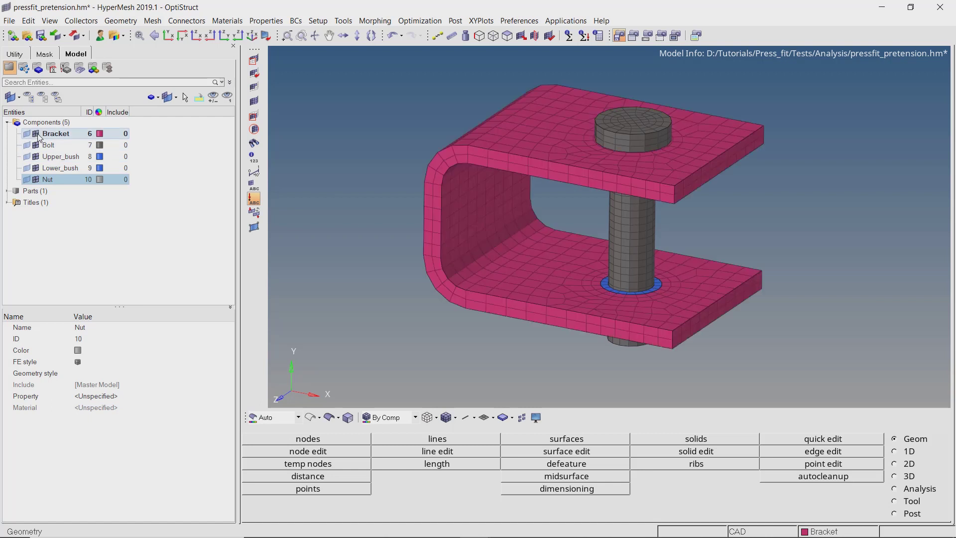
Create a new material in the Model browser named steel.
right_click(181, 130)
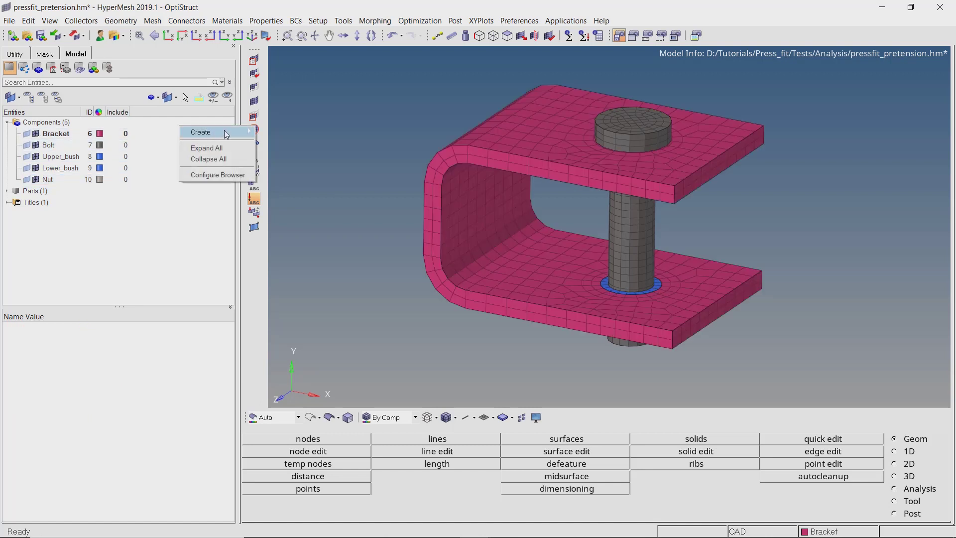
mouse_move(228, 132)
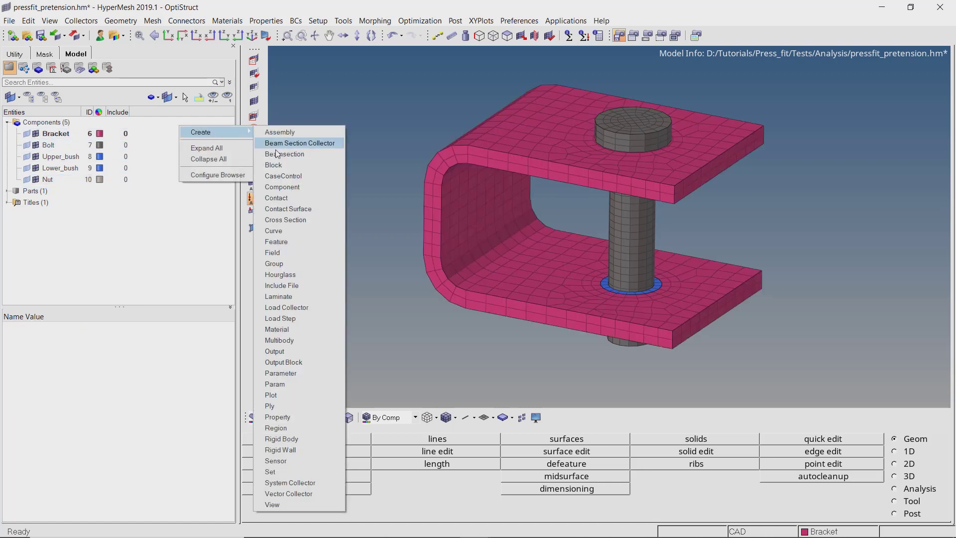
left_click(297, 330)
type("steel")
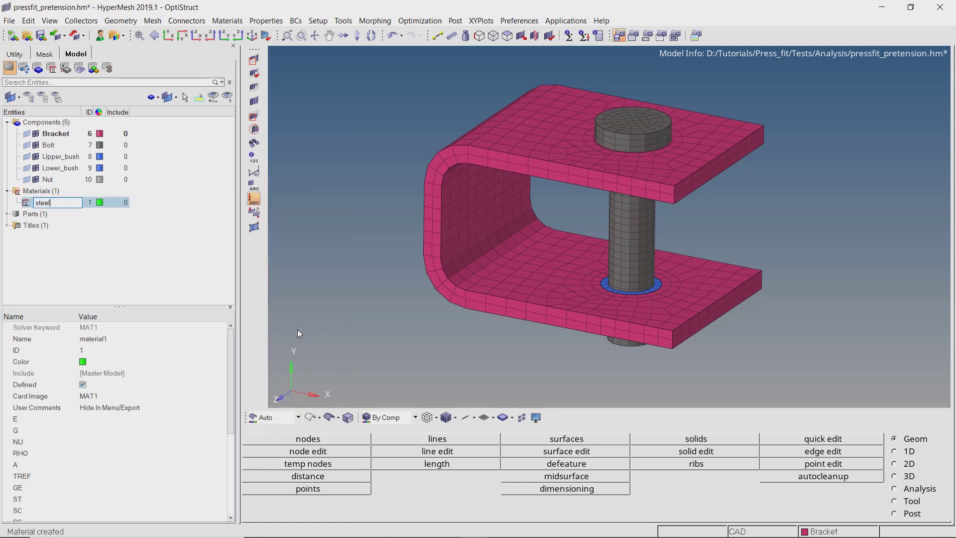
key("Return")
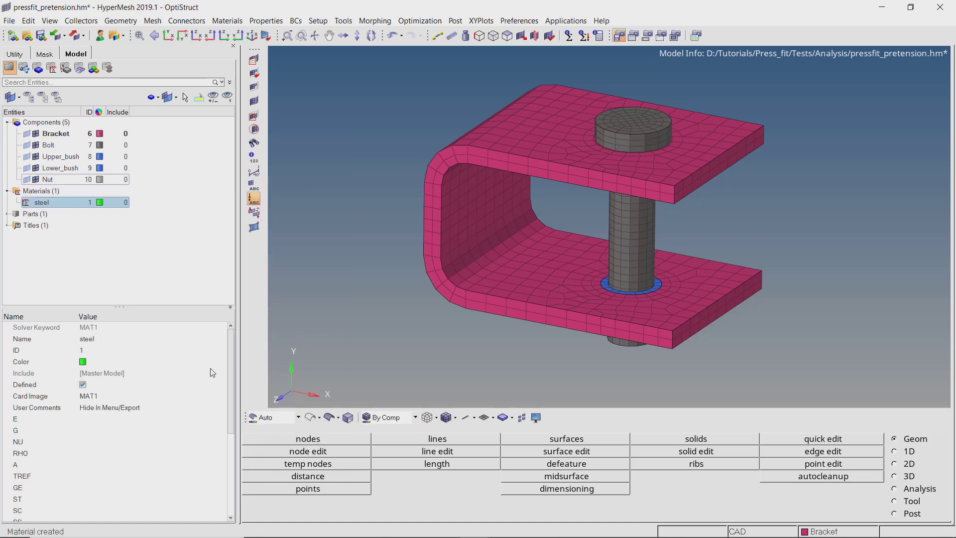
Give steel E 210000.0, G 80769.2, NU 0.3 and RHO 7.85e-09.
left_click(155, 421)
type("210000.0")
left_click(162, 430)
type("80769.2")
left_click(162, 441)
type("0.3")
left_click(163, 453)
type("7.85e-09")
key("Return")
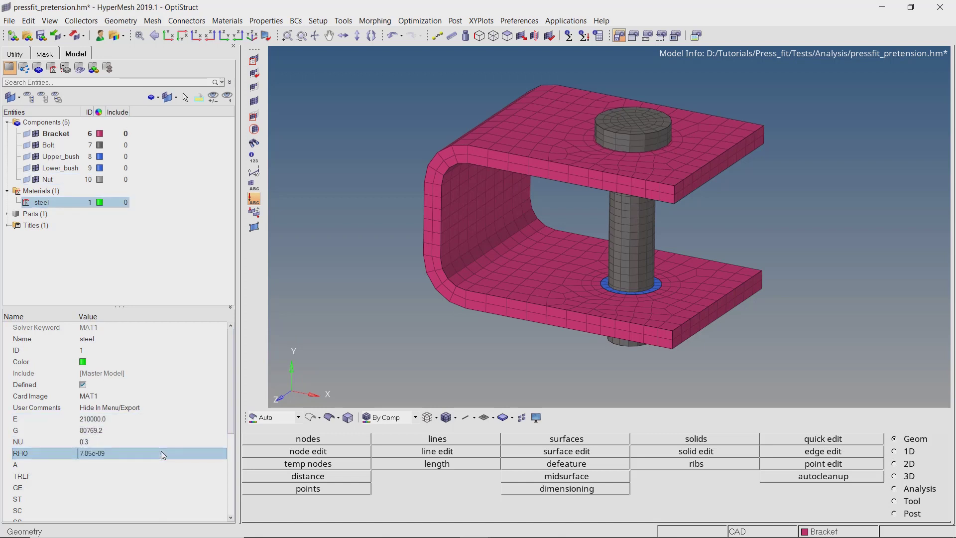
Create a second material named aluminum.
right_click(159, 175)
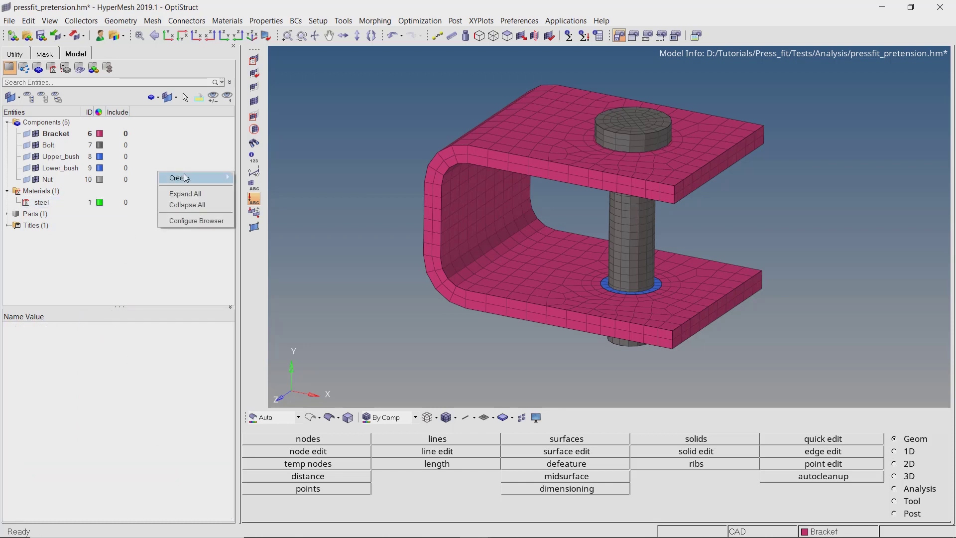
mouse_move(199, 177)
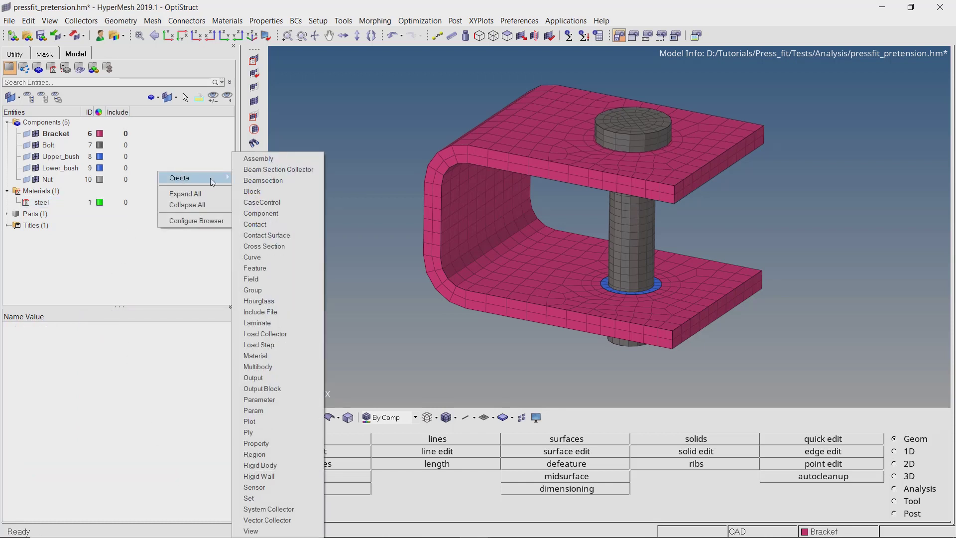
left_click(268, 356)
type("aluminum")
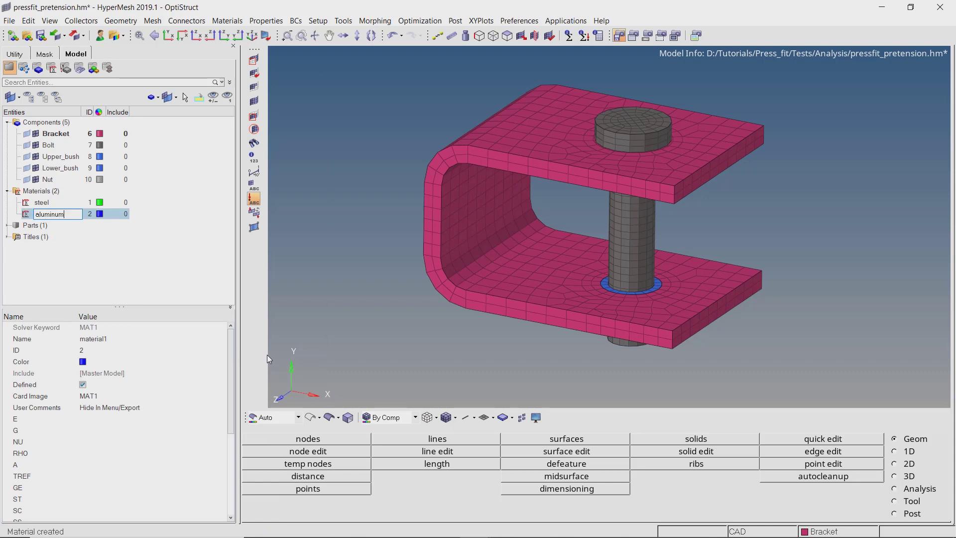
key("Return")
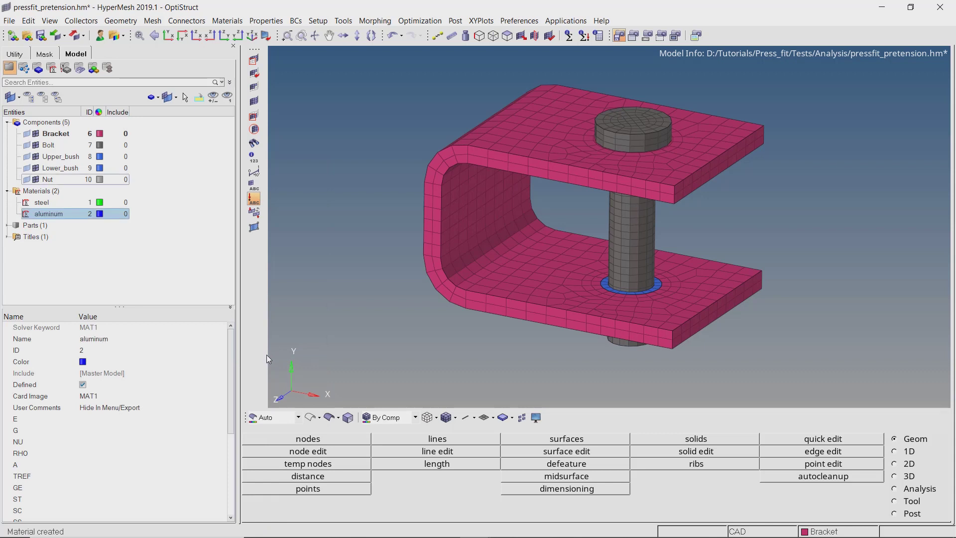
Set aluminum's E to 75000.0, NU to 0.33 and RHO to 1.4e-09.
left_click(180, 420)
type("210000")
type("75000")
left_click(183, 443)
type("0.33")
key("Return")
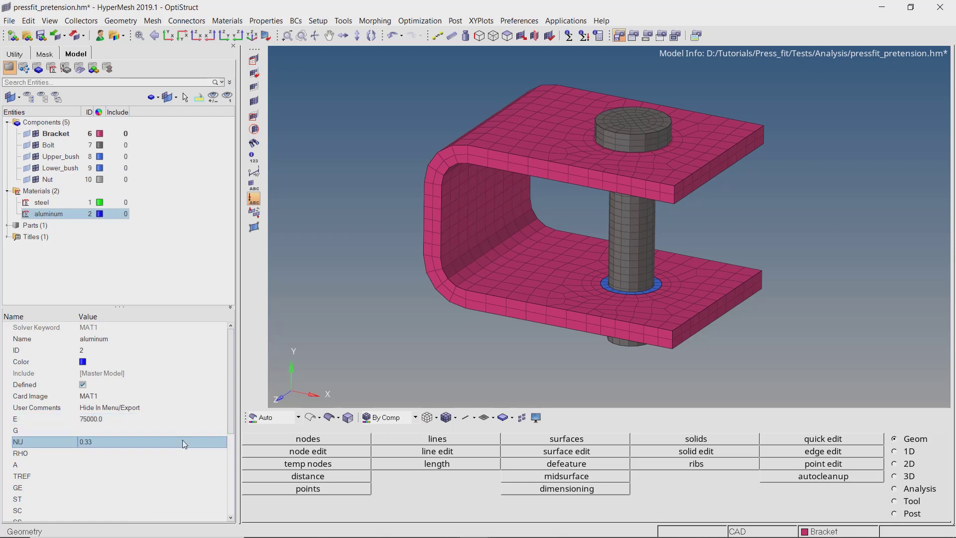
left_click(186, 453)
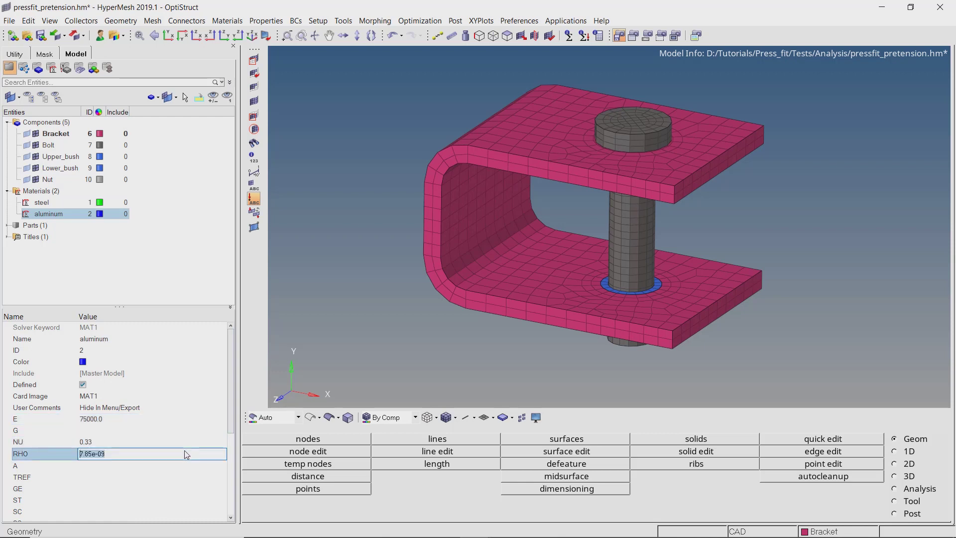
type("1.")
key("Return")
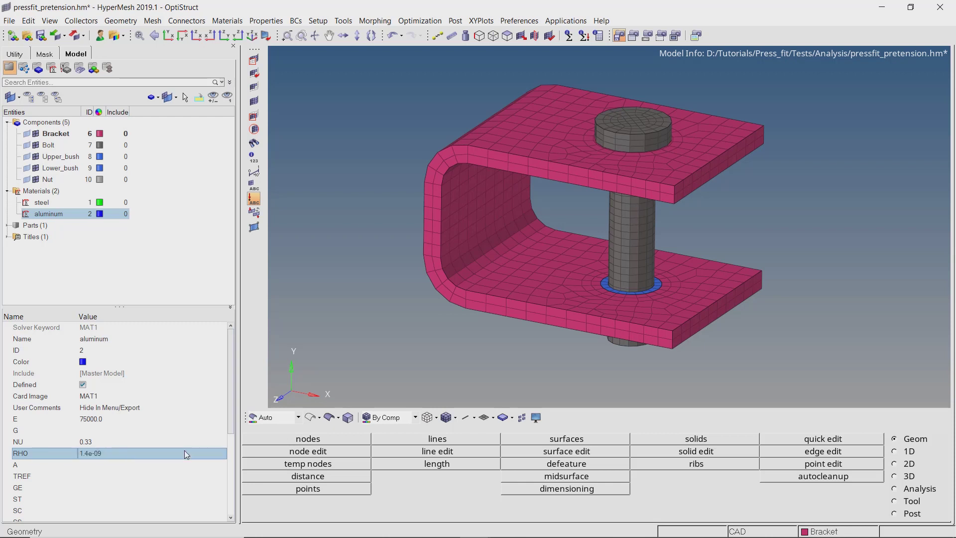
Enable MATS1 nonlinear material data with TYPE PLASTIC.
scroll(185, 454, "down", 4)
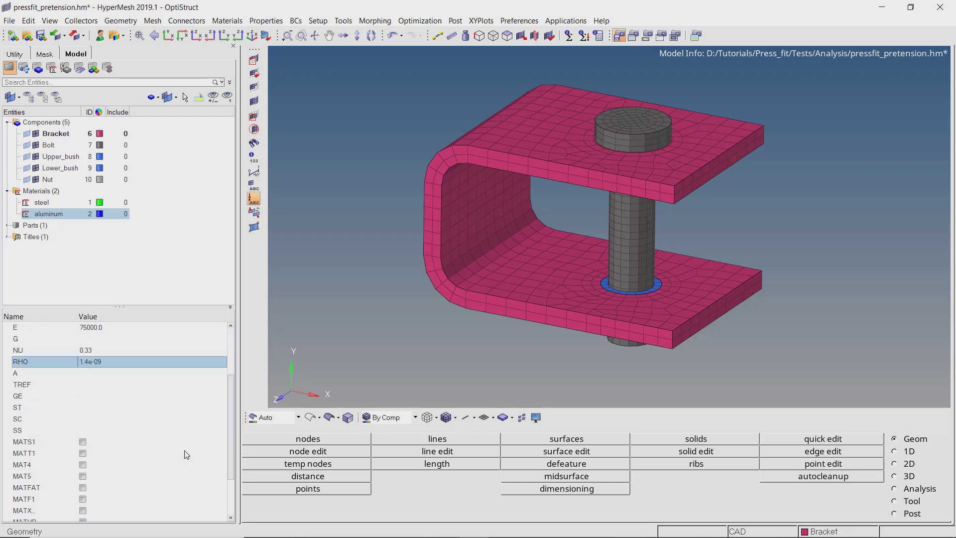
scroll(187, 455, "down", 2)
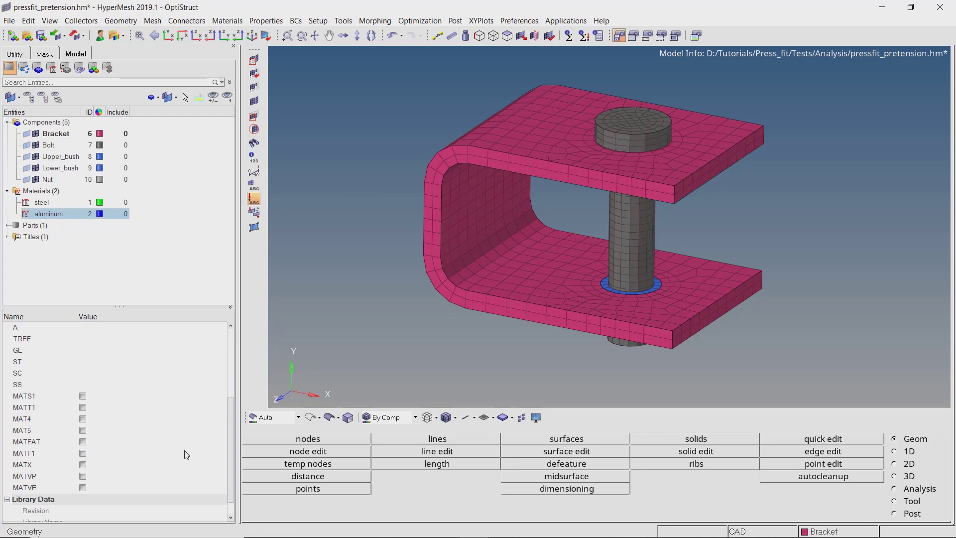
left_click(83, 396)
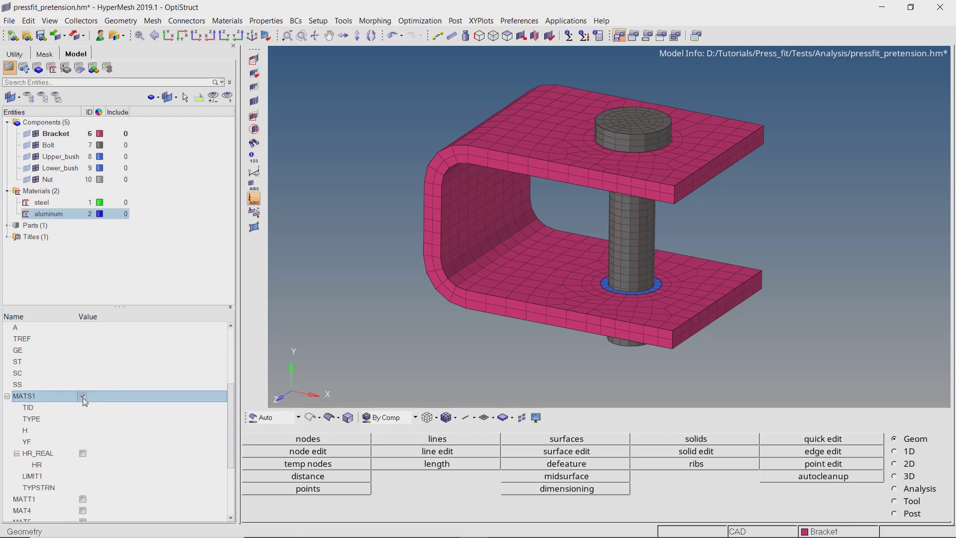
left_click(119, 418)
left_click(119, 418)
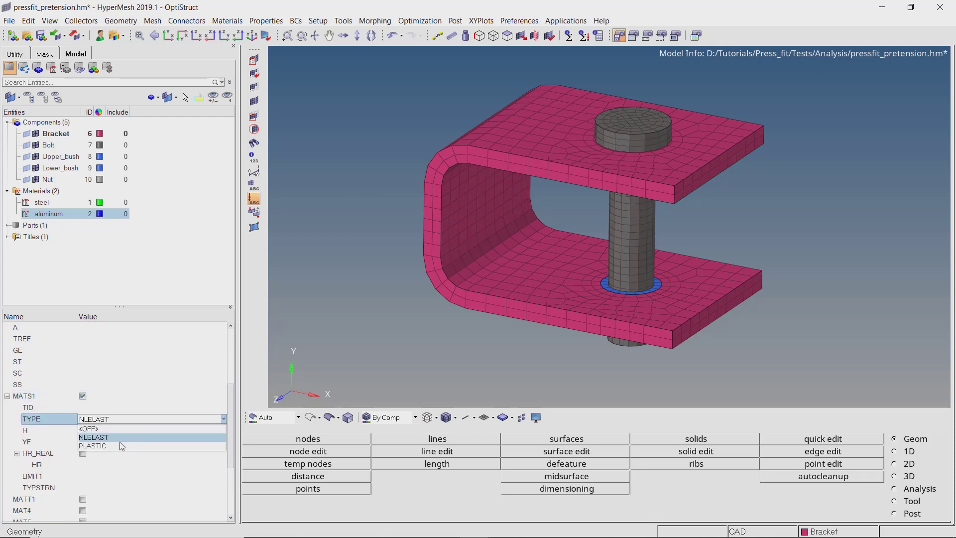
left_click(121, 446)
Set the MATS1 plastic data to H 0.5, YF 1 and LIMIT1 150.0.
left_click(127, 431)
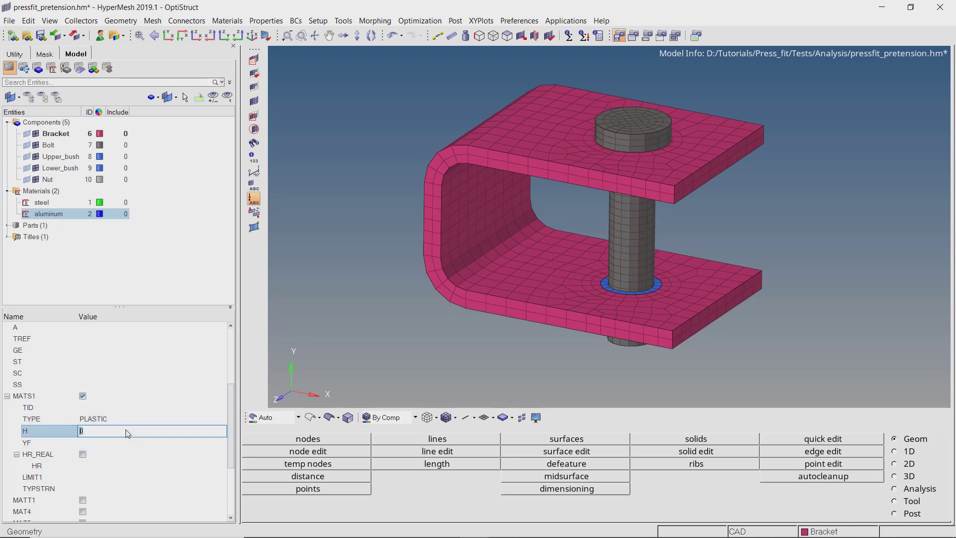
type(".5")
key("Return")
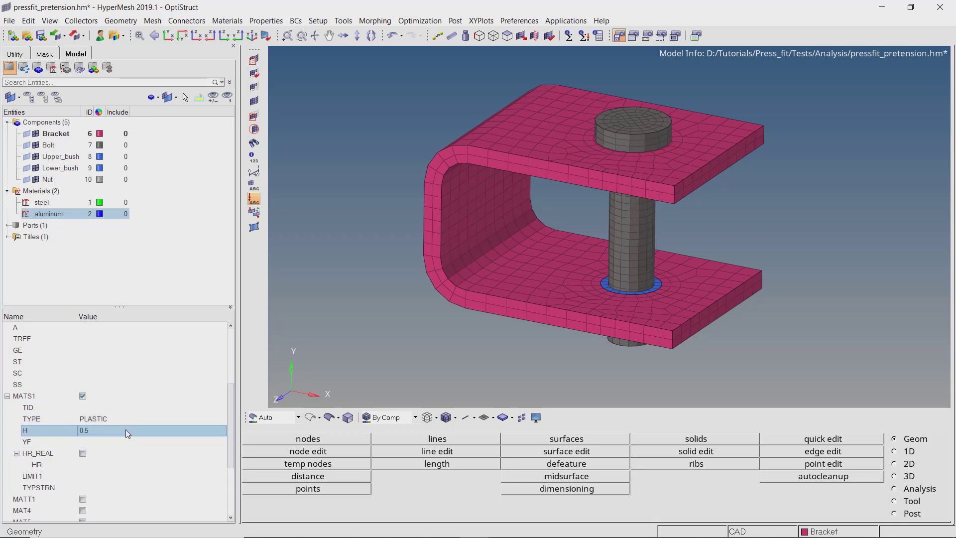
left_click(125, 441)
left_click(125, 441)
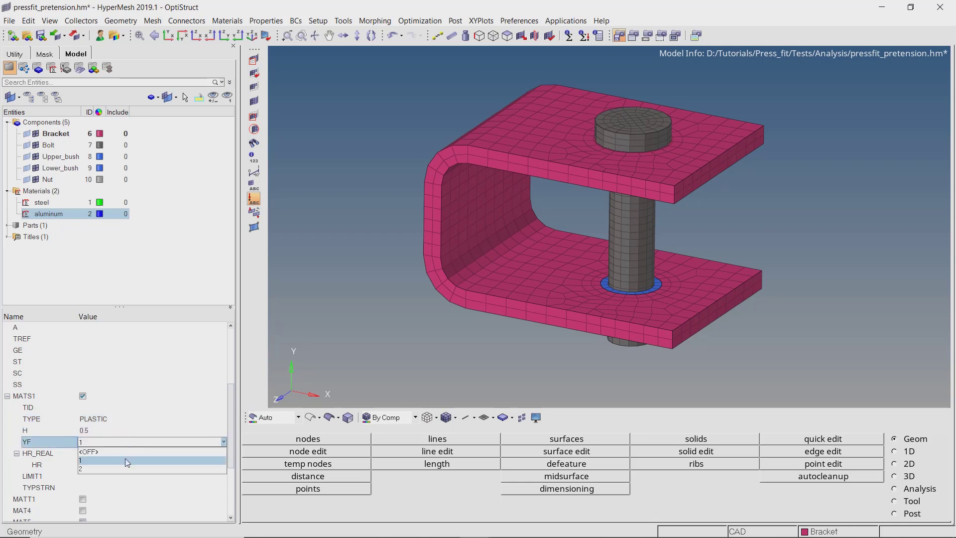
left_click(128, 460)
left_click(129, 477)
left_click(129, 478)
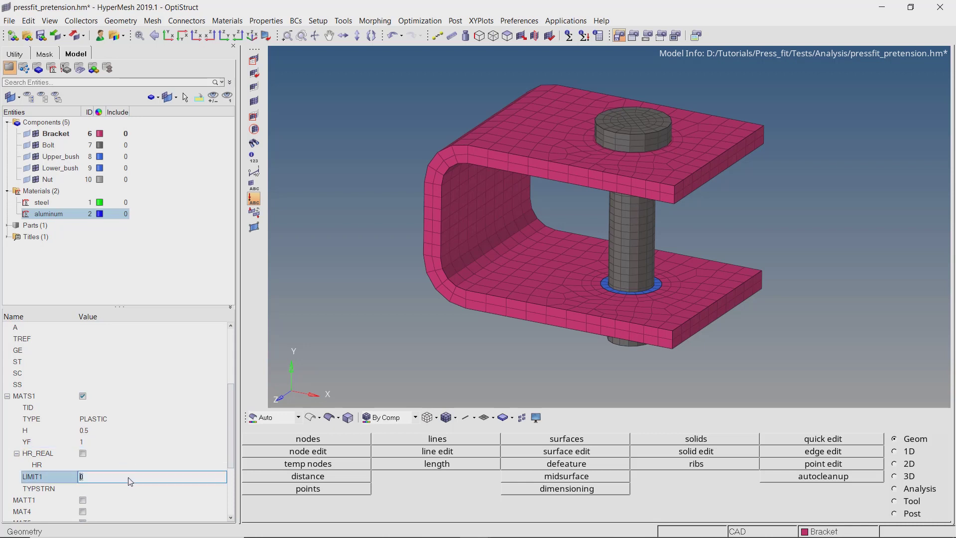
key("Return")
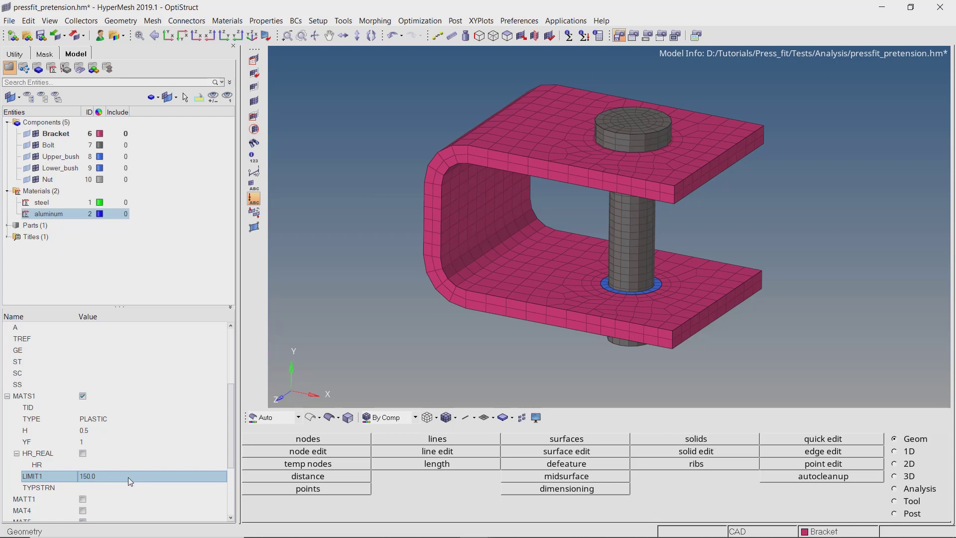
Create a new property named solid_steel.
right_click(168, 157)
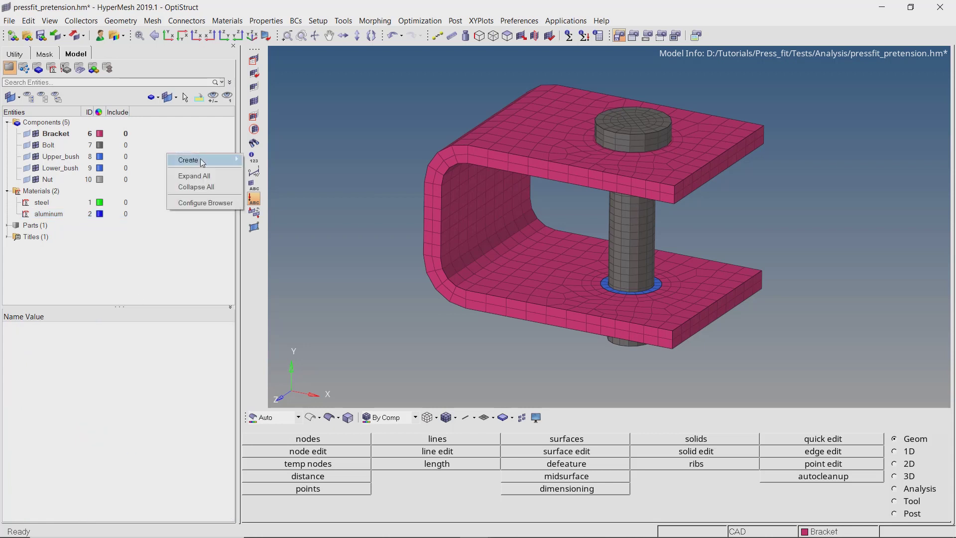
mouse_move(199, 160)
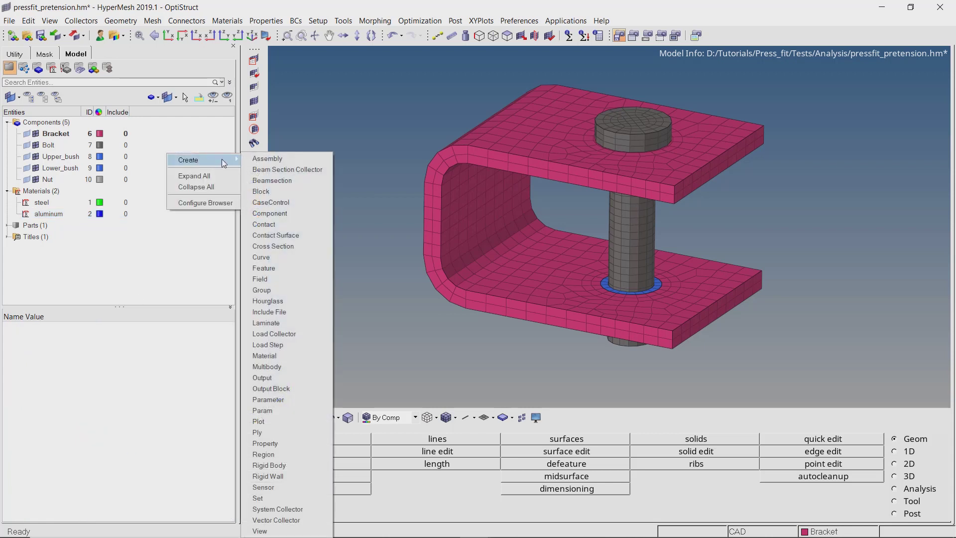
left_click(277, 443)
type("solid_steel")
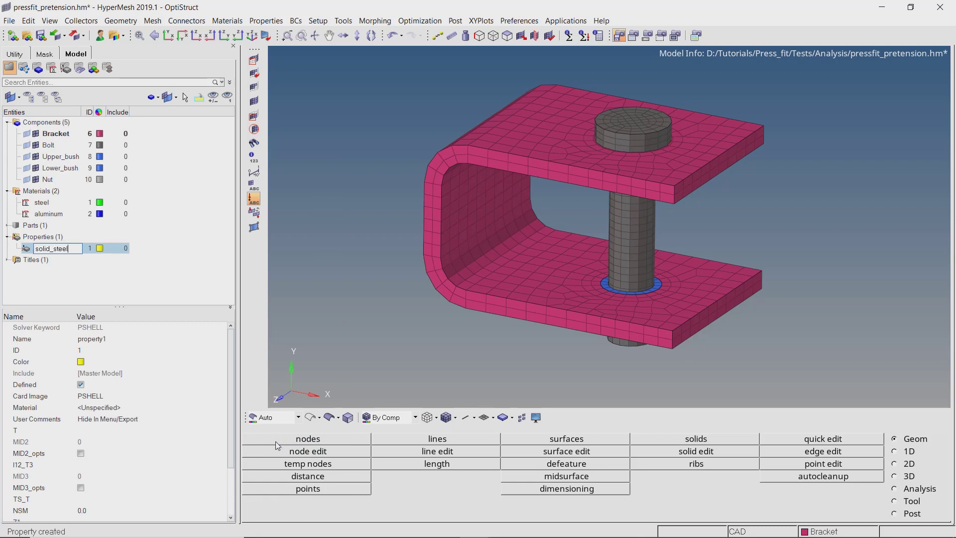
key("Return")
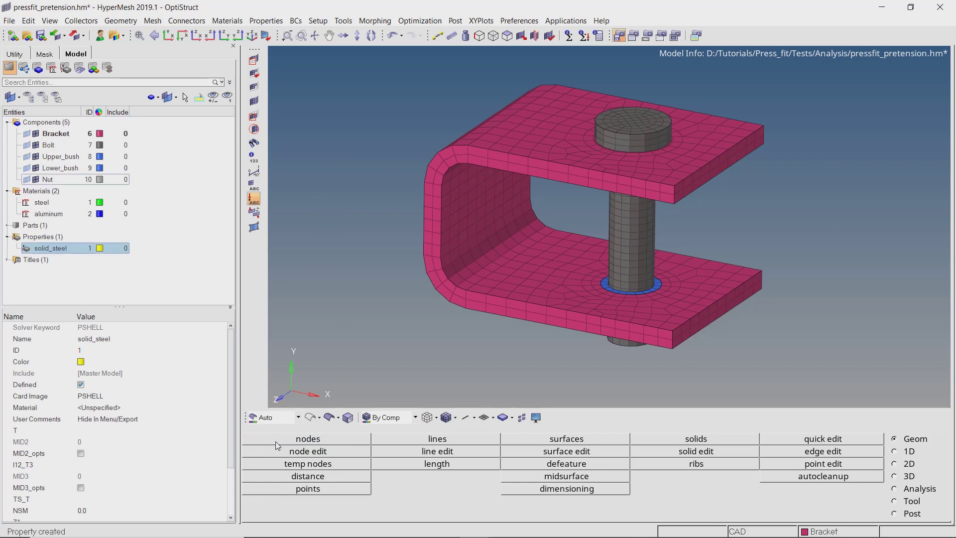
Switch solid_steel to the PSOLID card image and assign it the steel material.
left_click(107, 396)
left_click(108, 397)
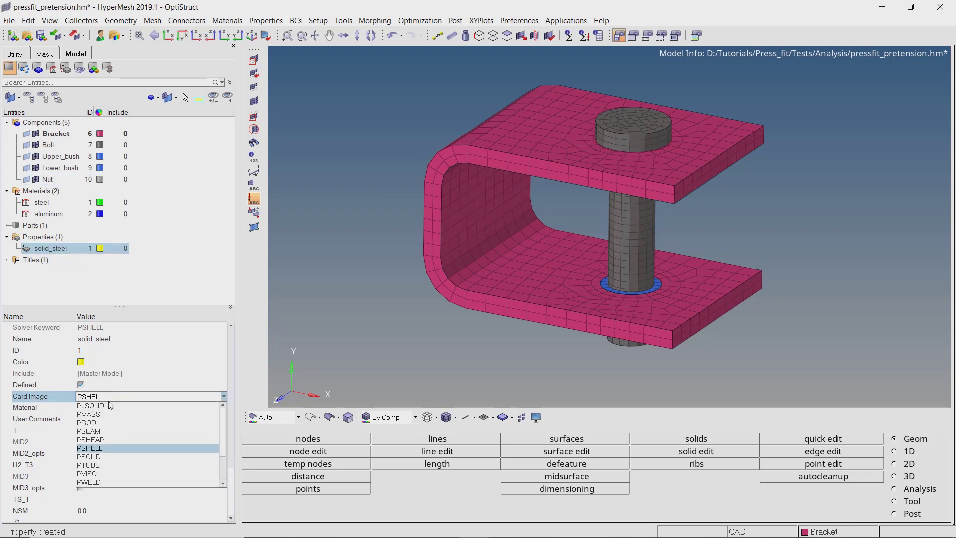
left_click(109, 457)
left_click(513, 326)
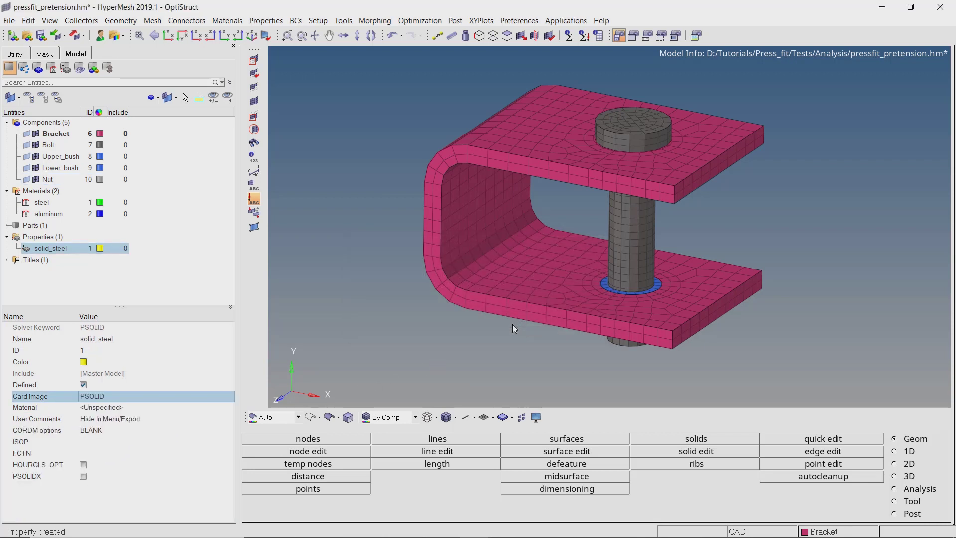
left_click(124, 407)
left_click(125, 407)
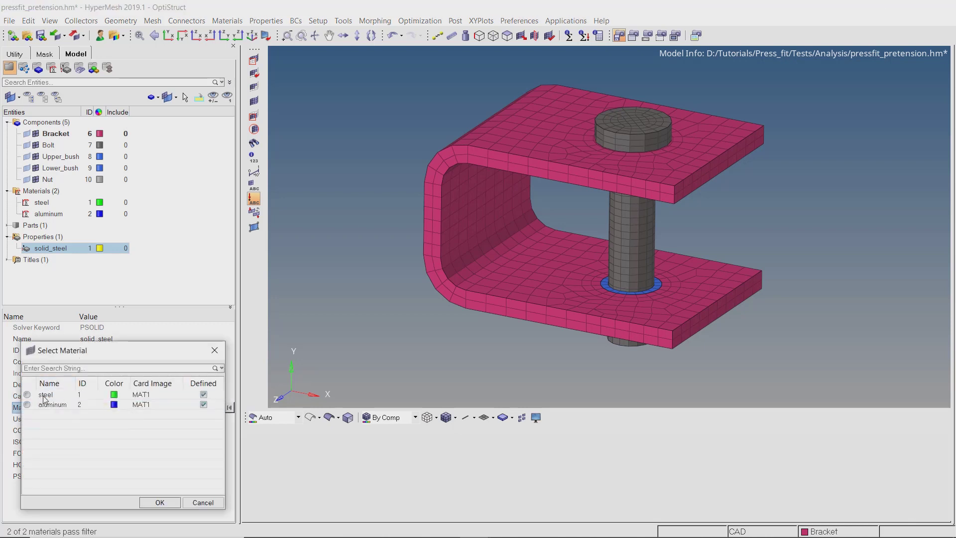
left_click(166, 502)
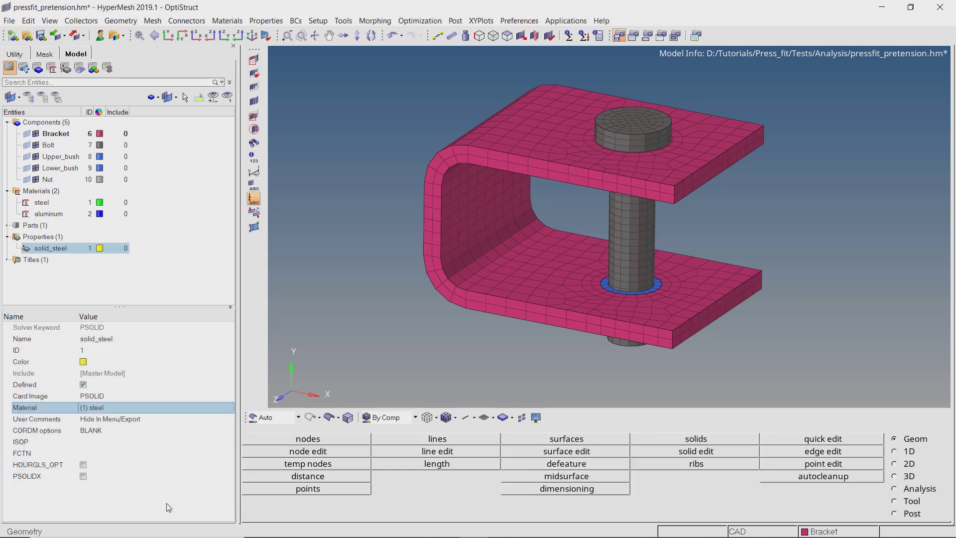
Duplicate solid_steel as solid_alu and give it the aluminum material.
right_click(56, 248)
left_click(80, 254)
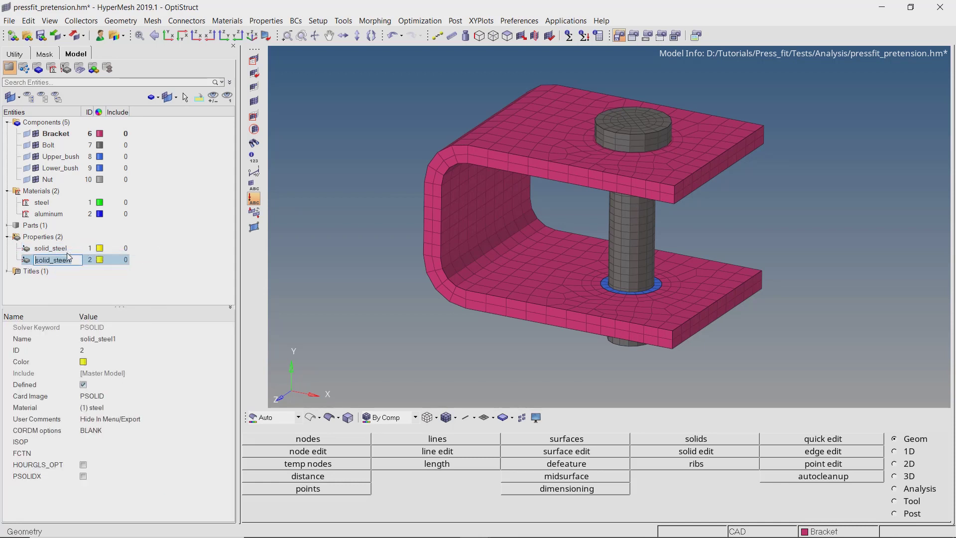
type("solid_alu")
key("Return")
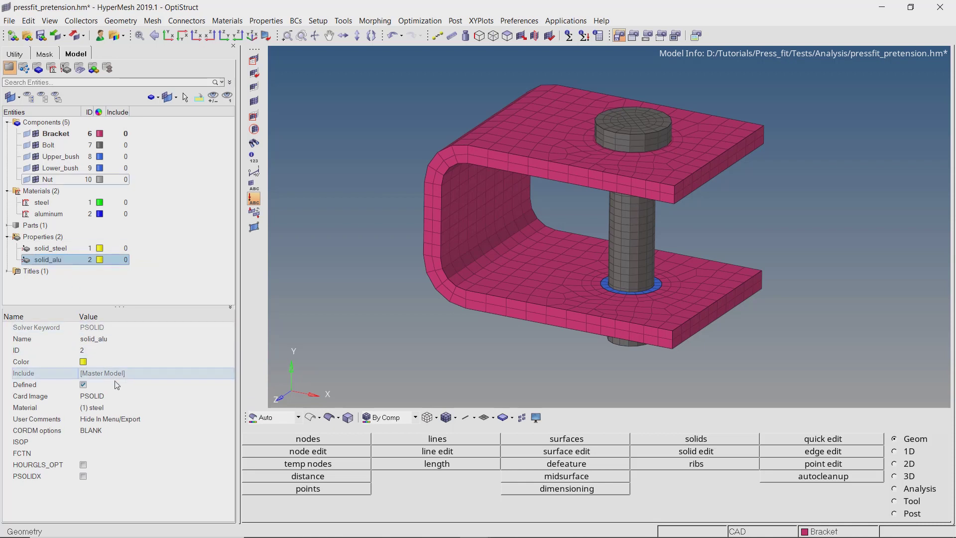
left_click(120, 406)
left_click(121, 408)
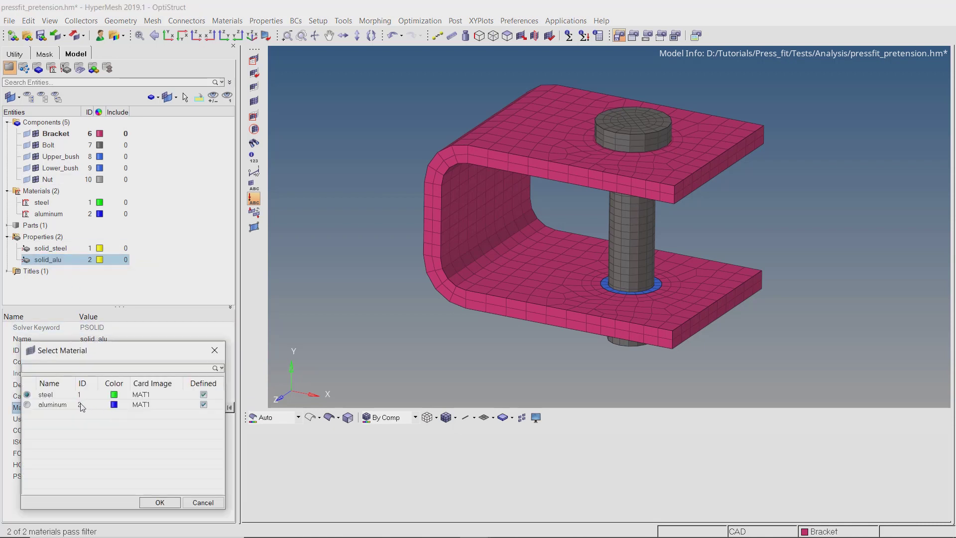
left_click(154, 502)
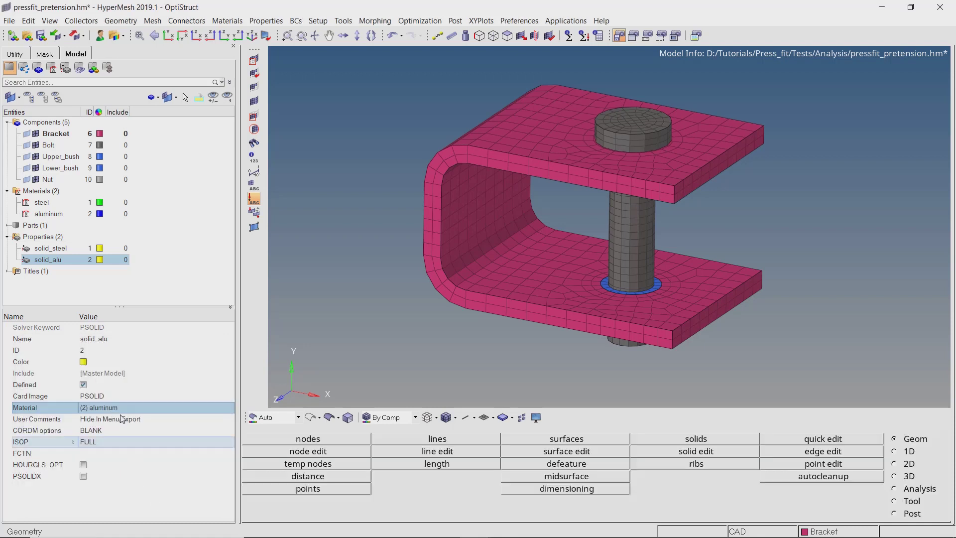
Assign the solid_alu property to the Bracket component.
left_click(55, 134)
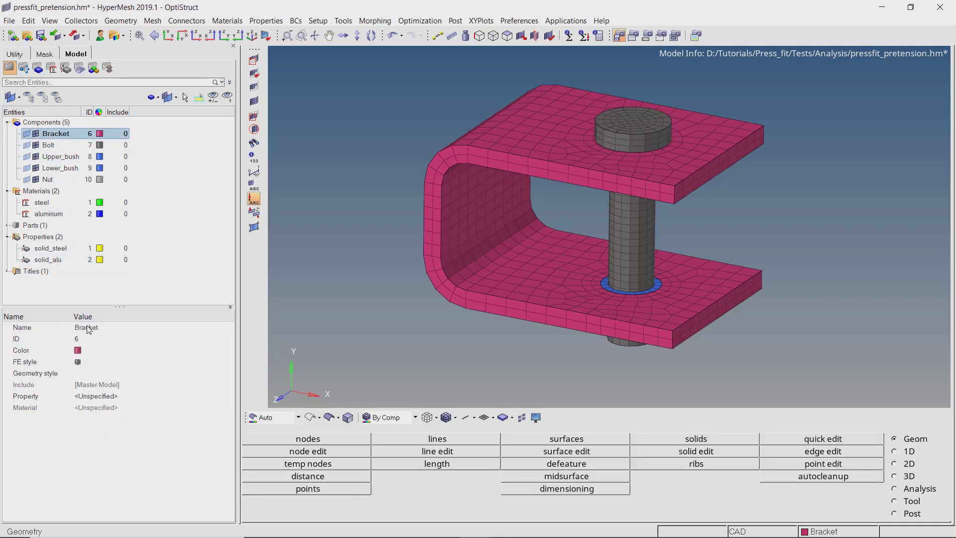
left_click(97, 397)
left_click(97, 396)
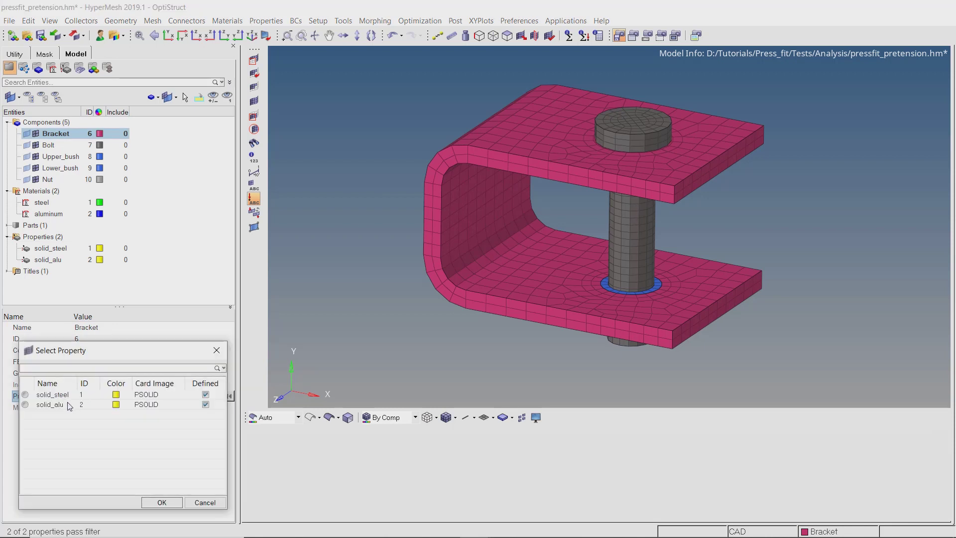
left_click(154, 503)
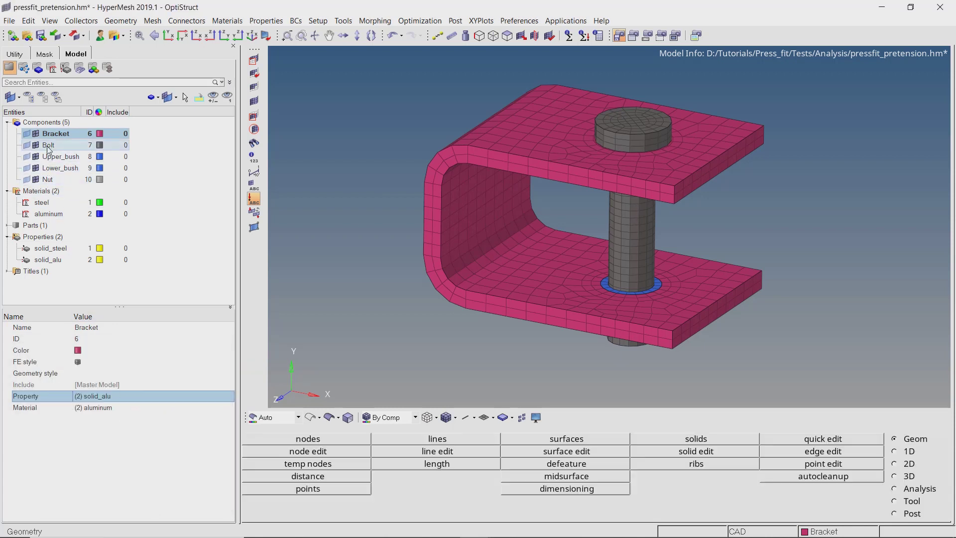
Assign solid_steel to the Bolt and Upper_bush components.
left_click(49, 145)
left_click(99, 395)
left_click(106, 397)
left_click(154, 501)
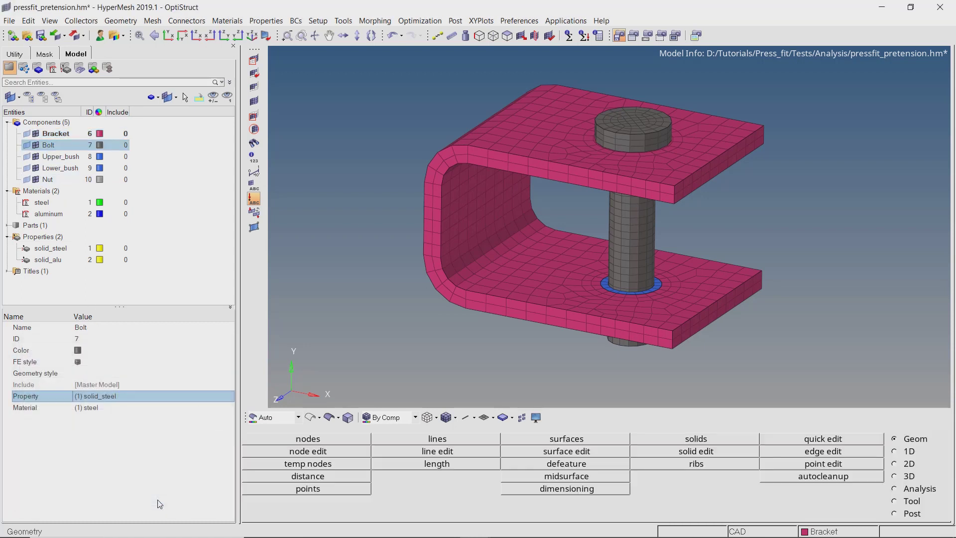
left_click(61, 156)
left_click(99, 395)
left_click(102, 396)
left_click(152, 500)
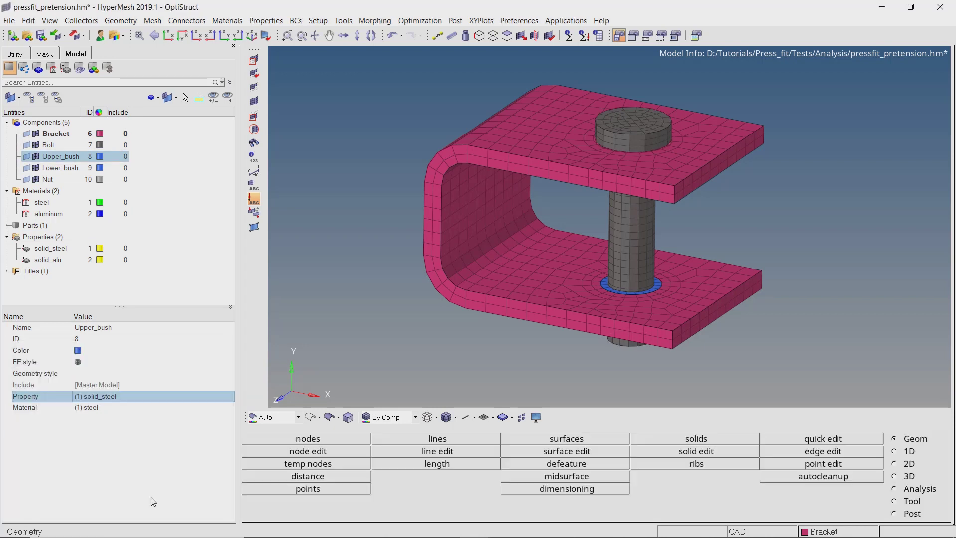
Assign solid_steel to the Lower_bush and Nut components.
left_click(60, 168)
left_click(110, 398)
left_click(110, 398)
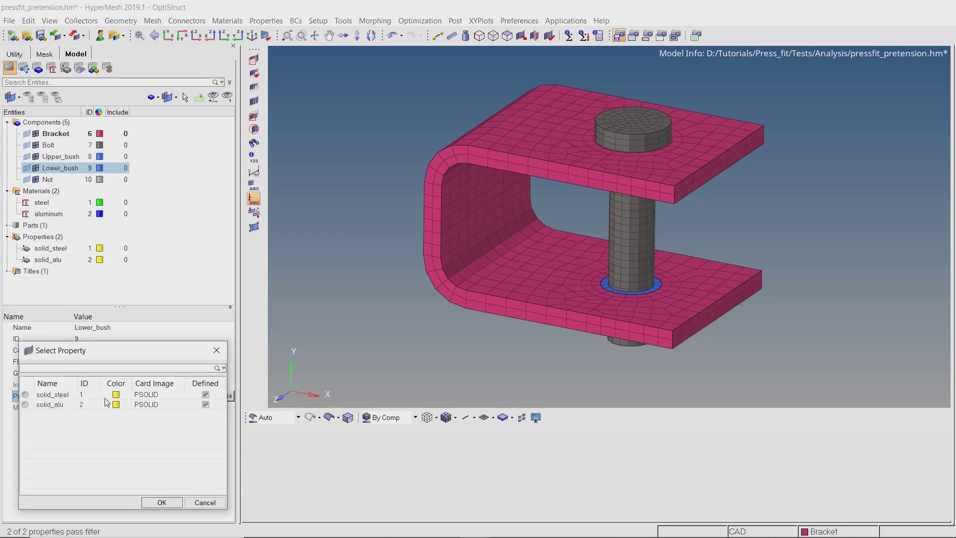
left_click(154, 501)
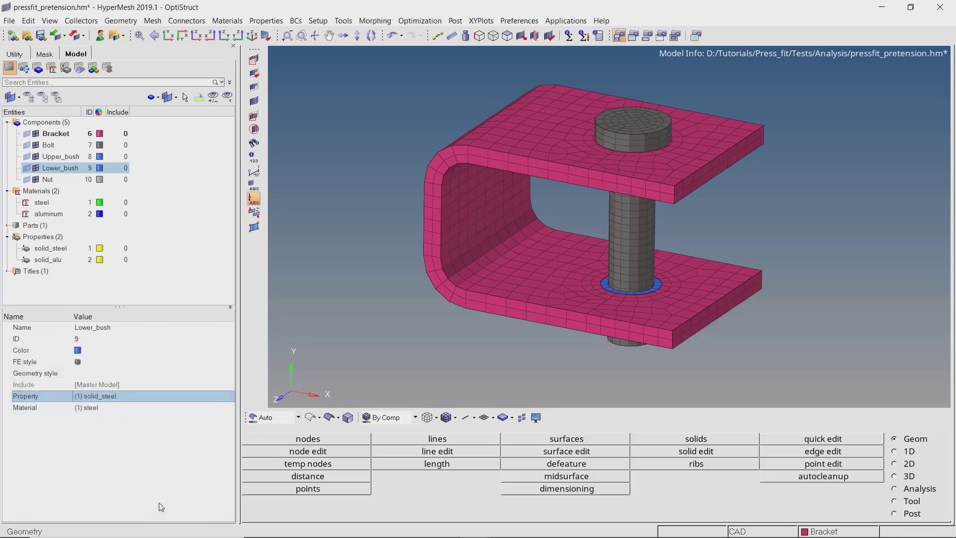
left_click(50, 179)
left_click(119, 399)
left_click(120, 399)
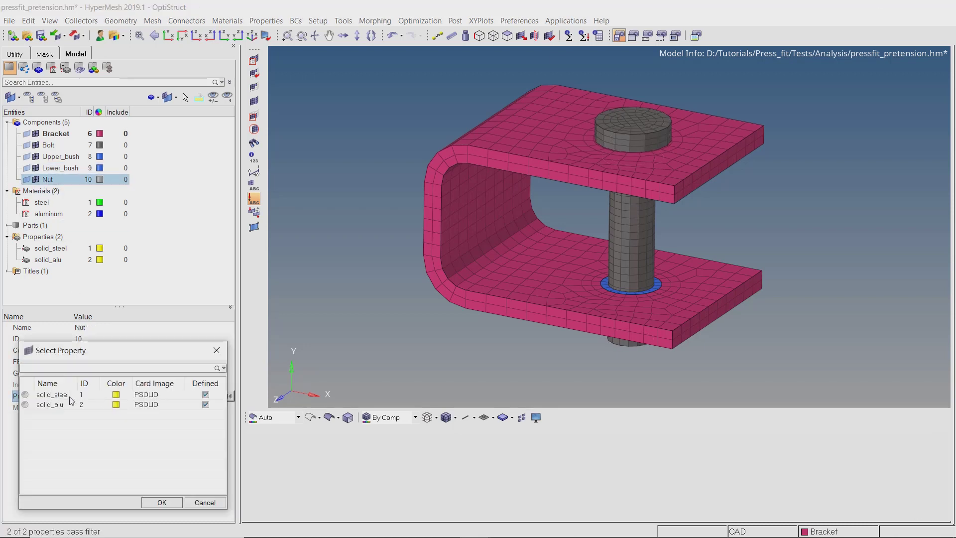
left_click(66, 396)
left_click(162, 502)
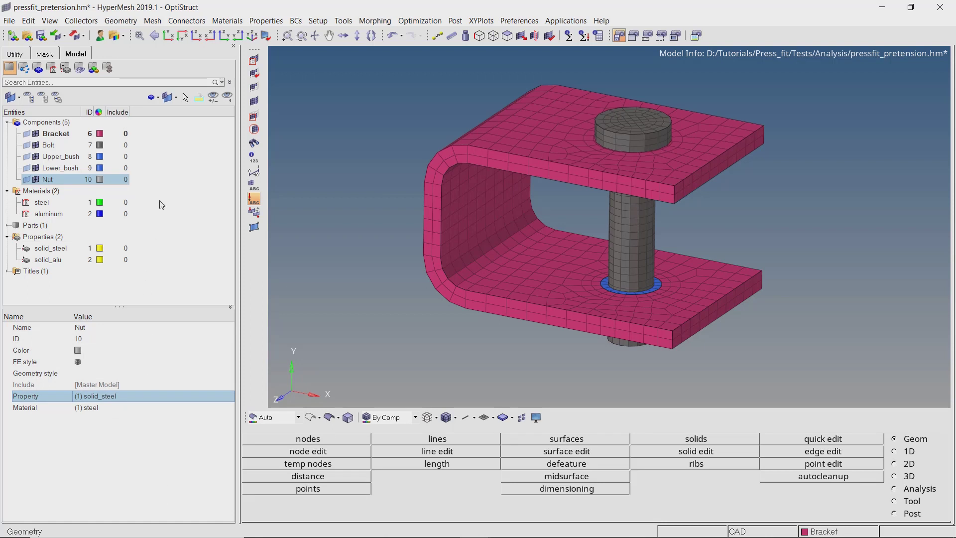
Create a property named pressfit and switch its card image to PCONT.
right_click(188, 158)
mouse_move(234, 162)
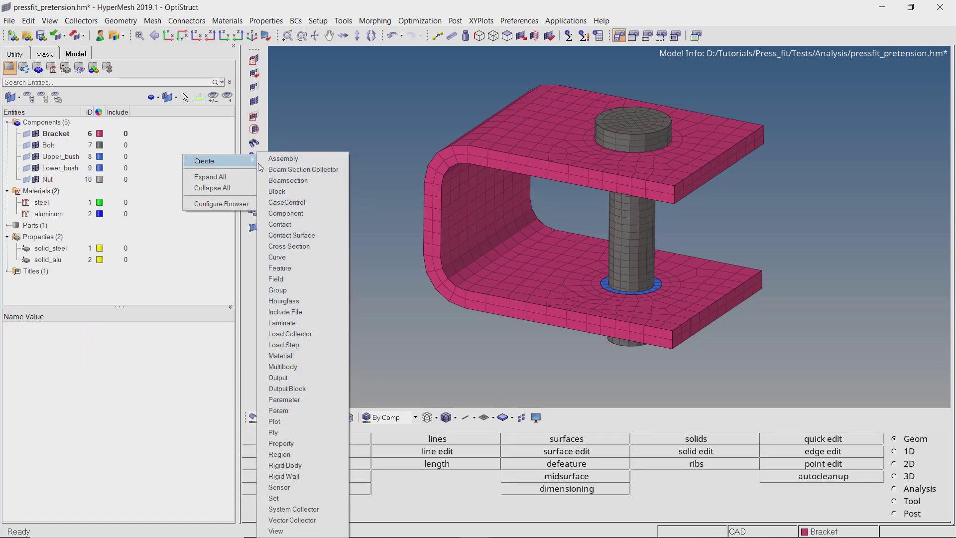
left_click(294, 446)
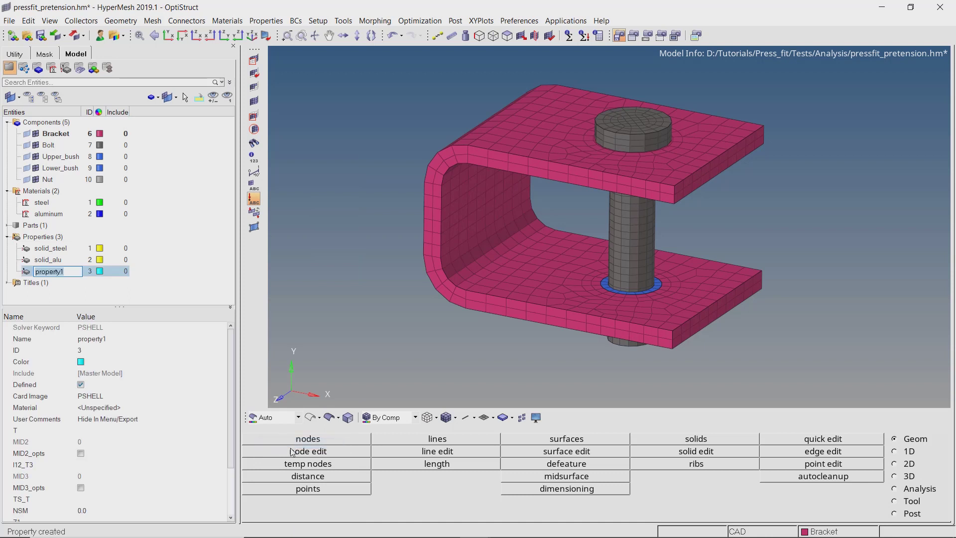
type("pressfi")
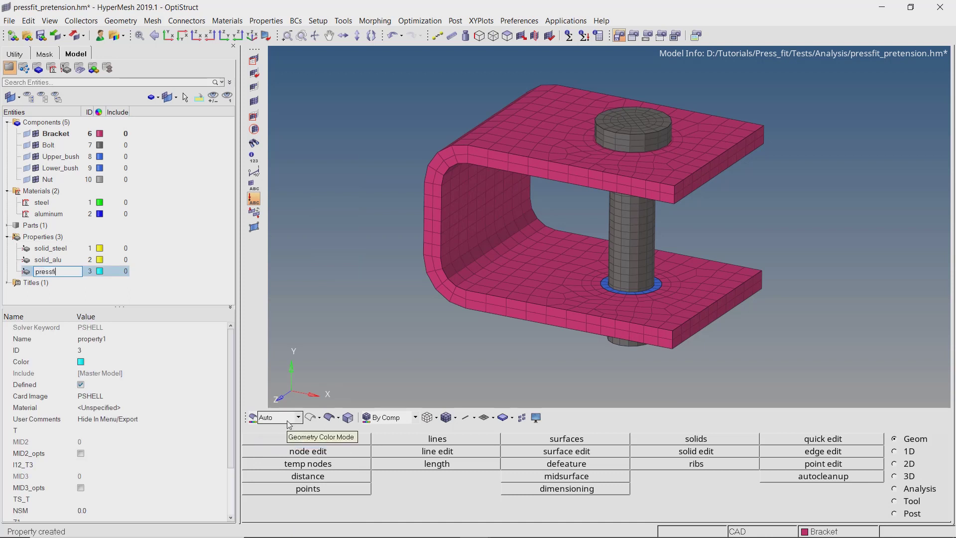
type("t")
key("Return")
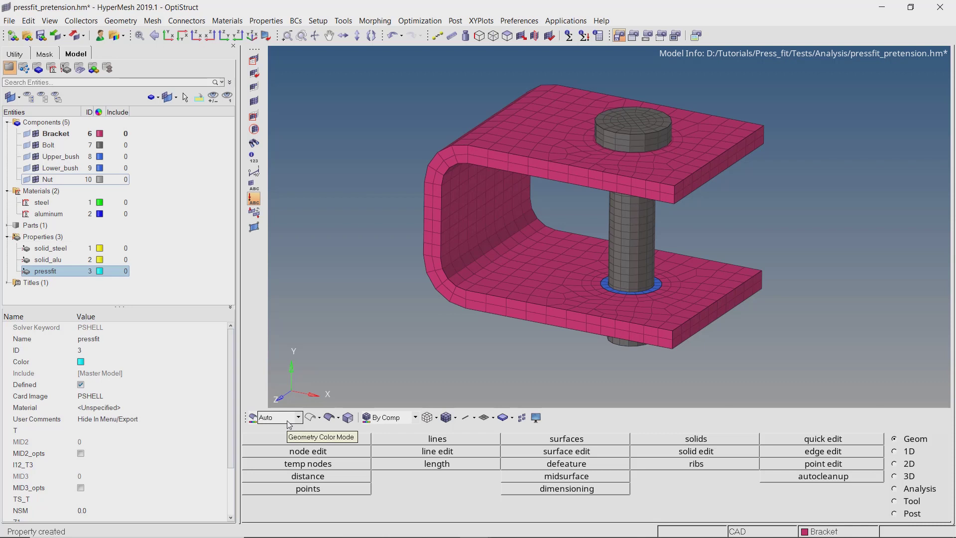
left_click(143, 397)
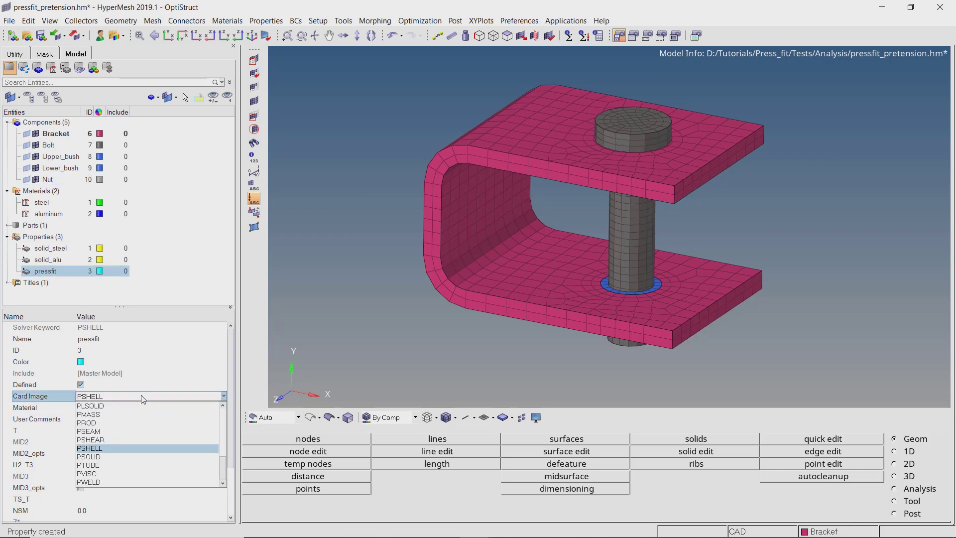
scroll(144, 446, "up", 3)
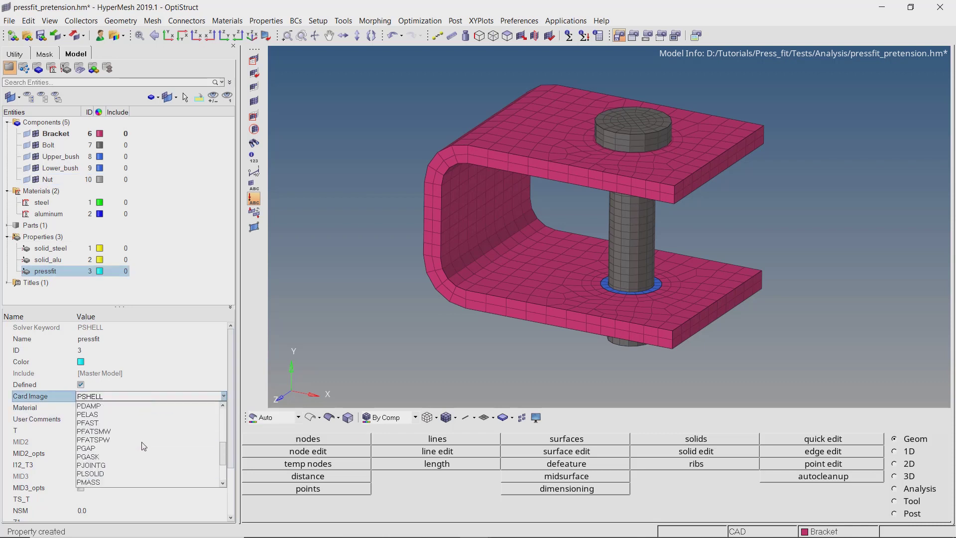
scroll(144, 447, "up", 1)
left_click(141, 438)
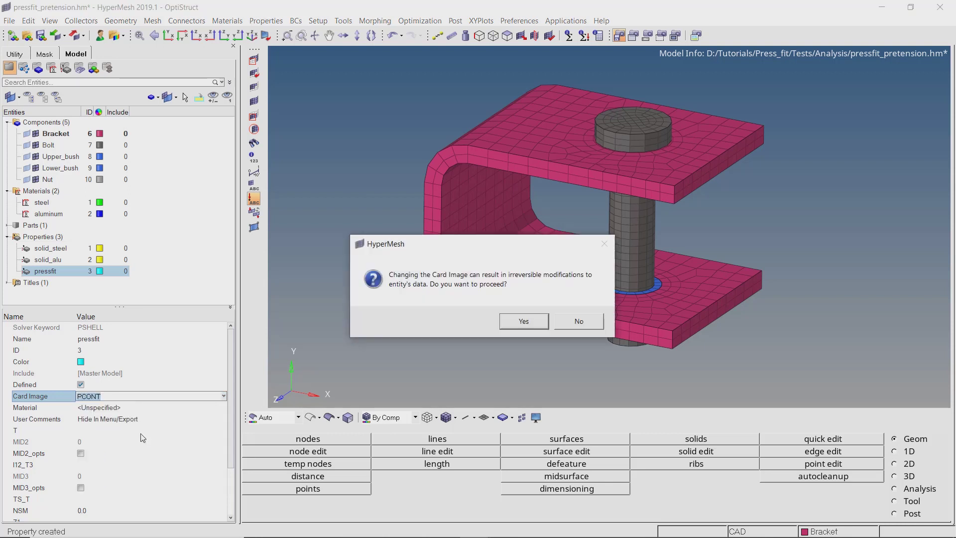
left_click(512, 322)
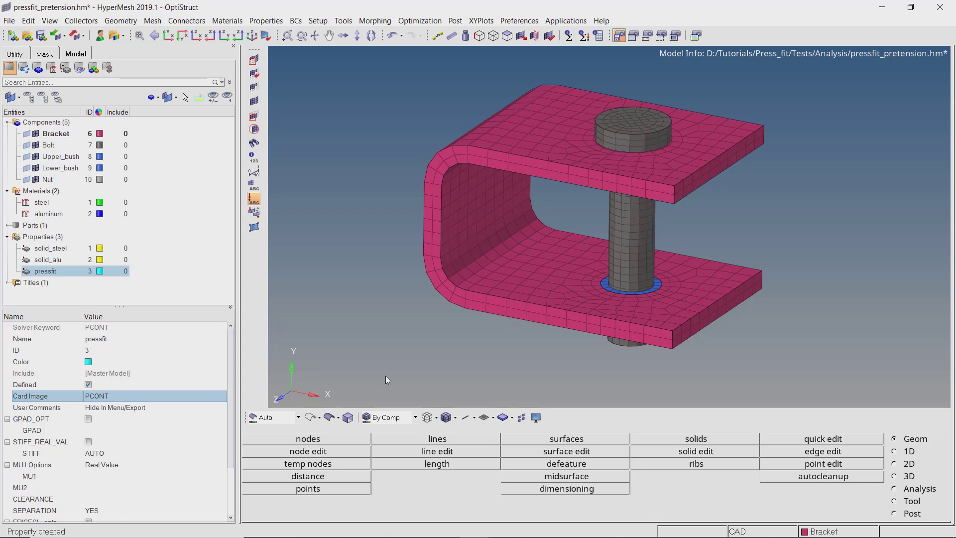
Set pressfit's MU1 to 0.15, CLEARANCE to -0.0127 and SEPARATION to NO.
left_click(155, 476)
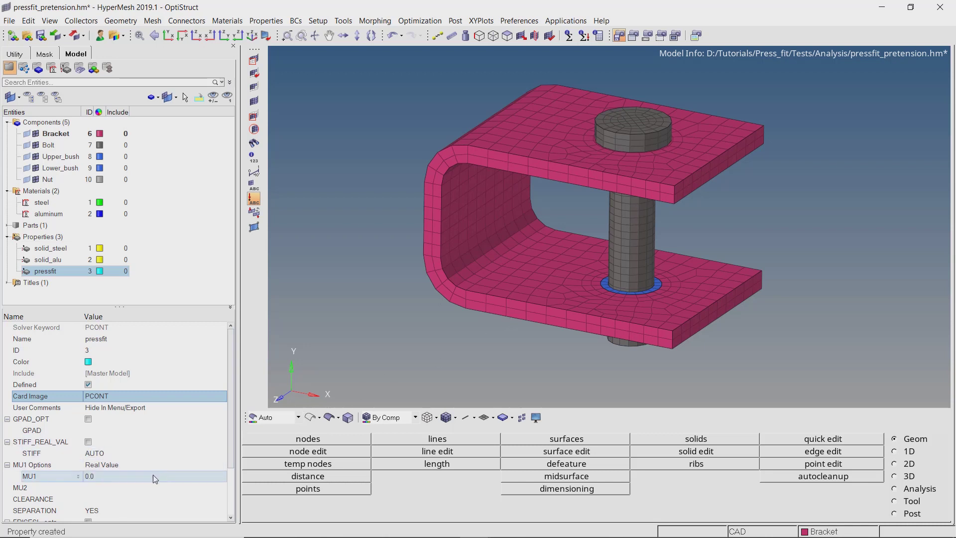
left_click(153, 476)
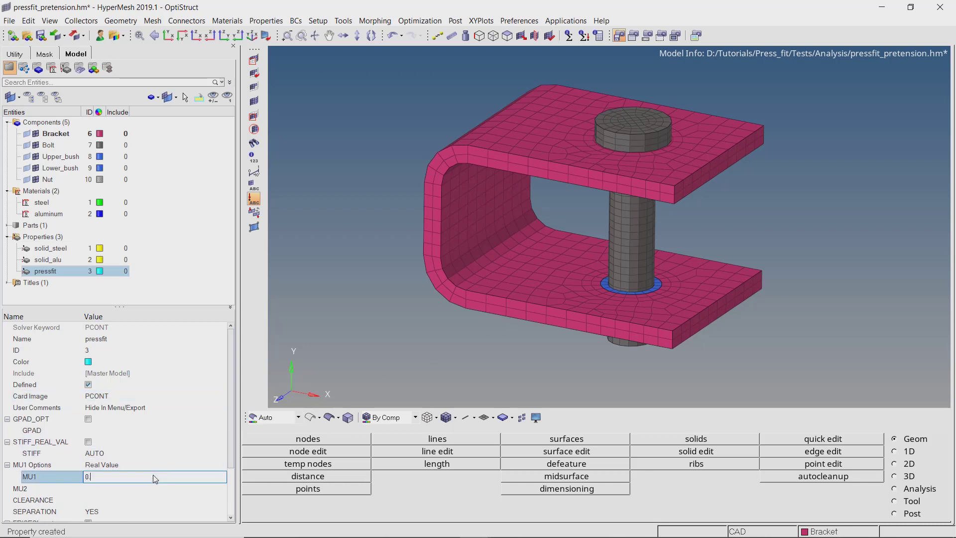
key("Return")
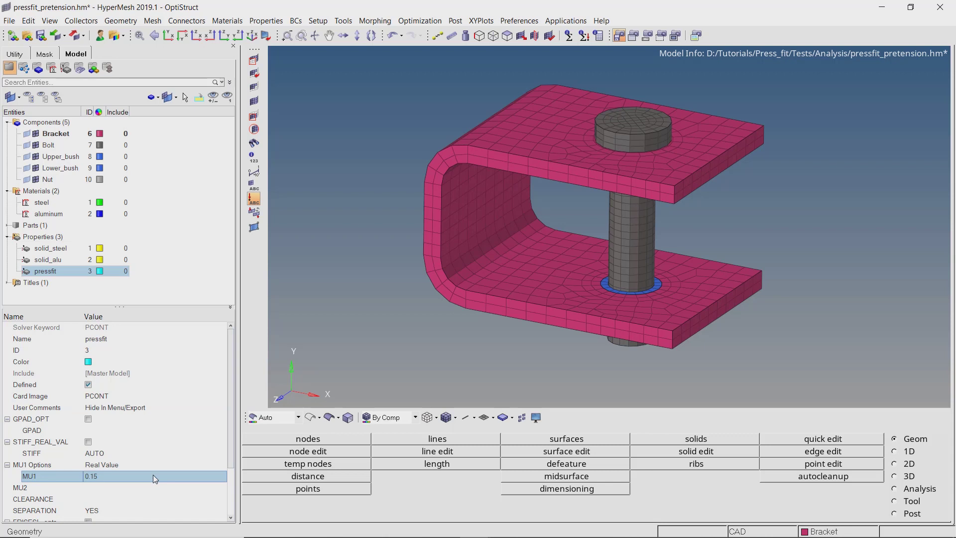
left_click(159, 501)
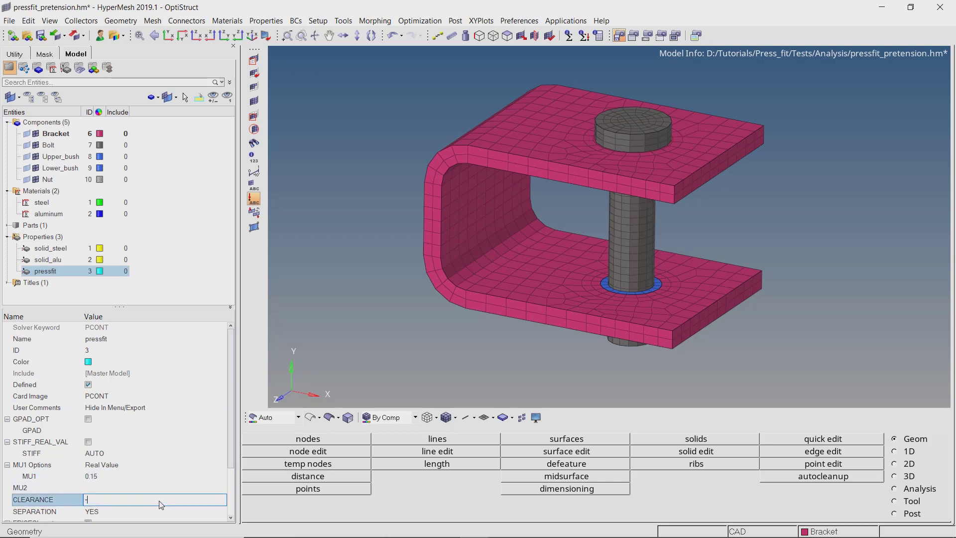
key("Return")
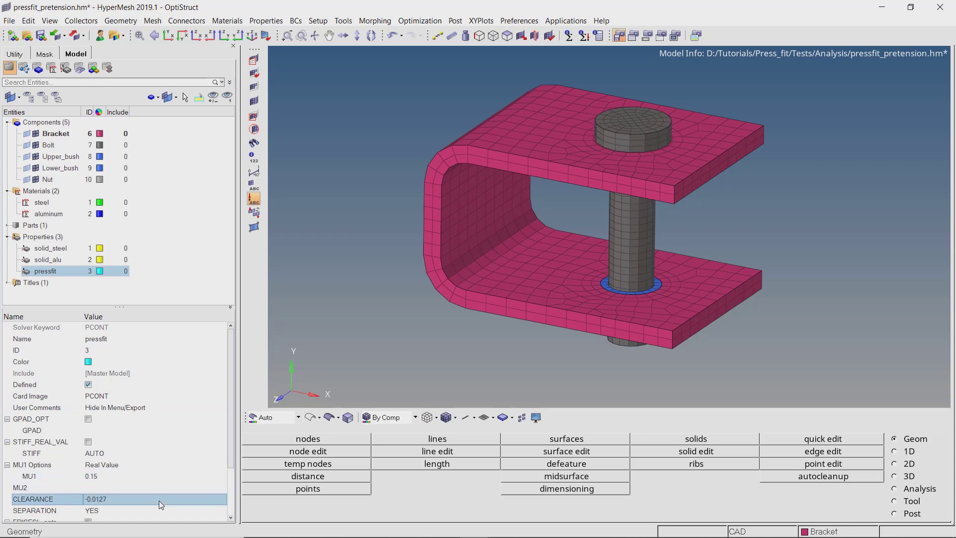
left_click(154, 507)
left_click(153, 507)
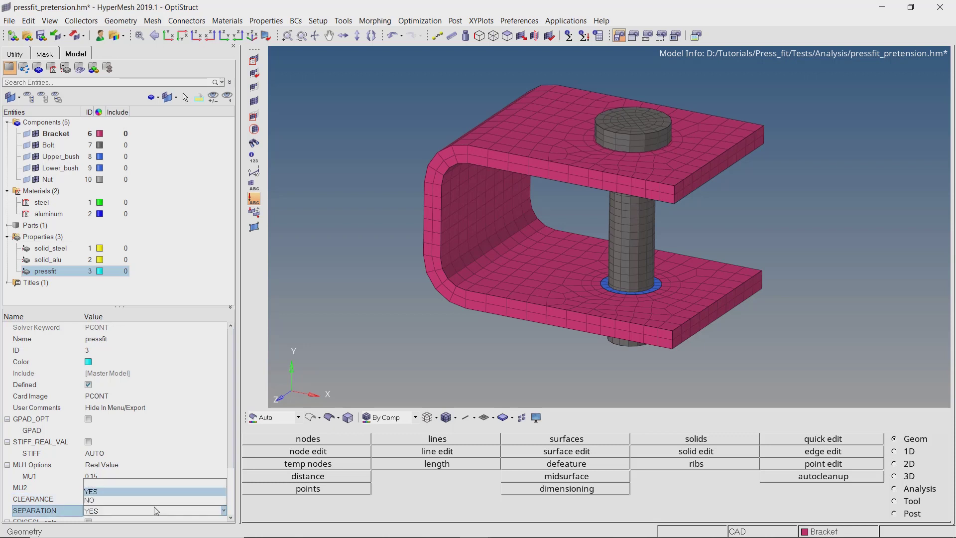
left_click(157, 499)
scroll(157, 499, "down", 2)
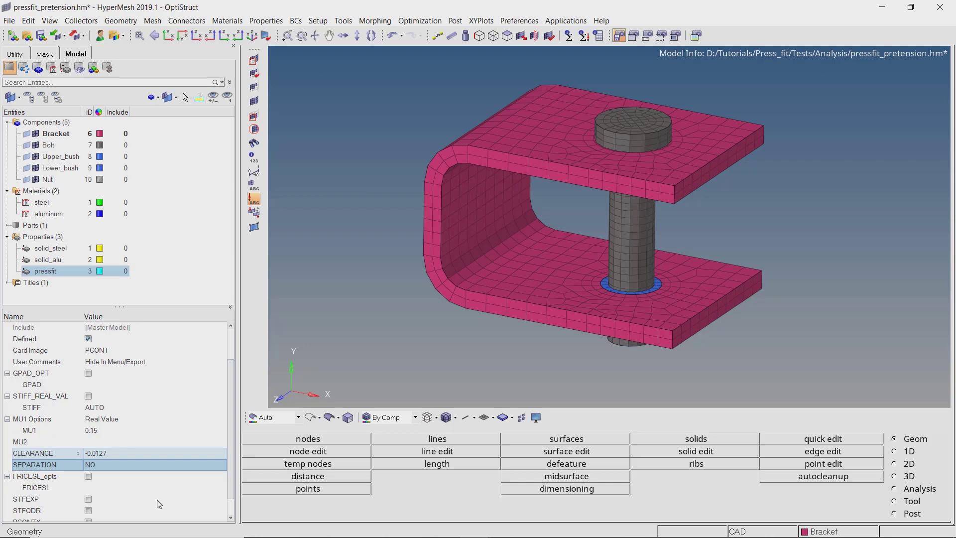
Duplicate pressfit as frictional, with CLEARANCE cleared and SEPARATION set to YES.
right_click(50, 272)
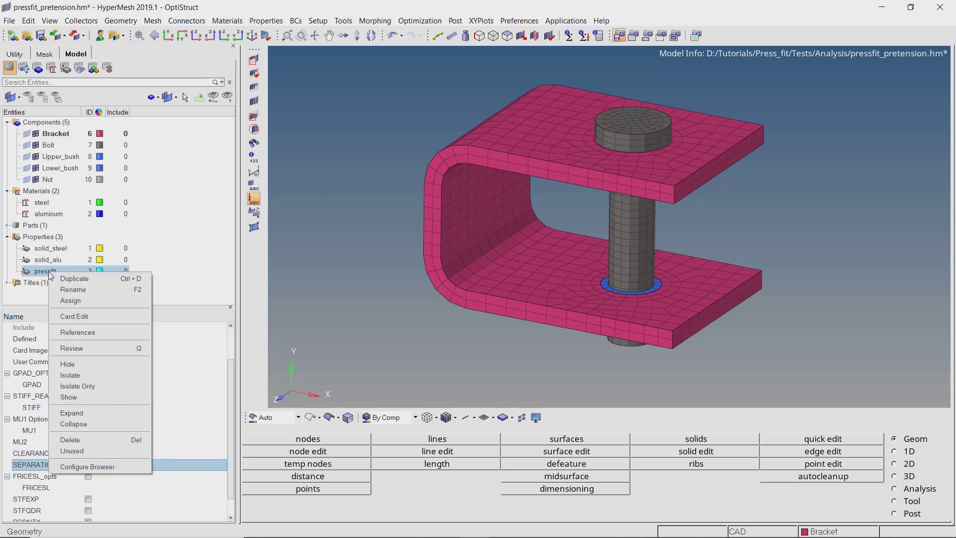
left_click(73, 280)
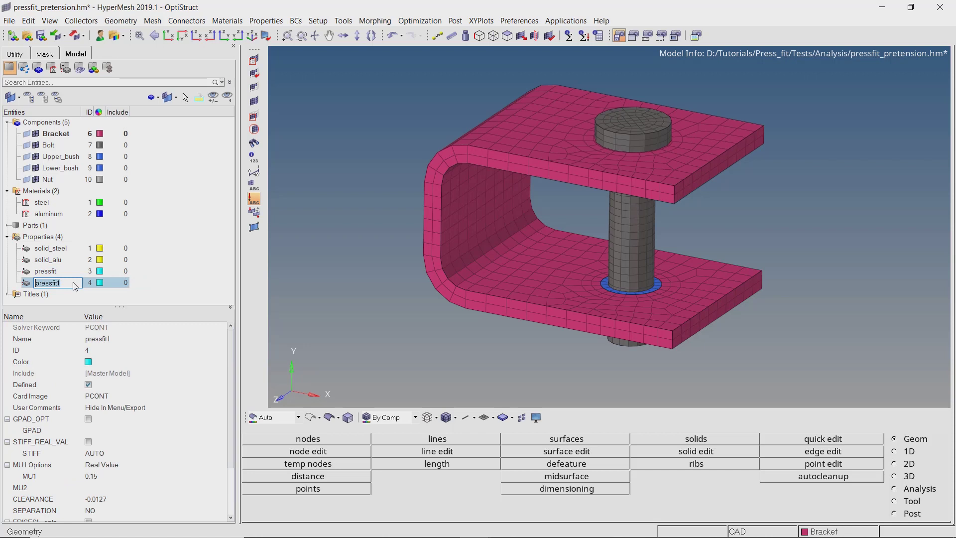
type("frictional")
key("Return")
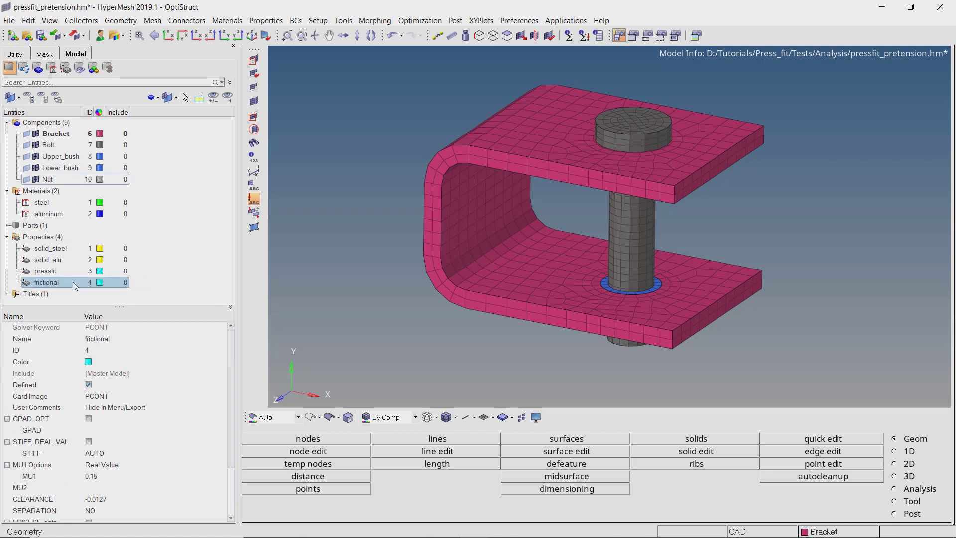
left_click(134, 497)
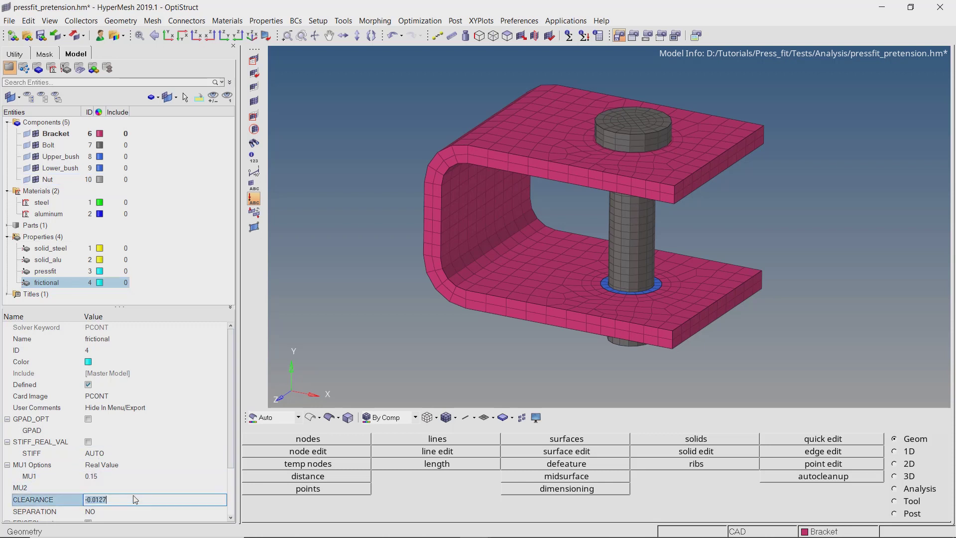
left_click(138, 511)
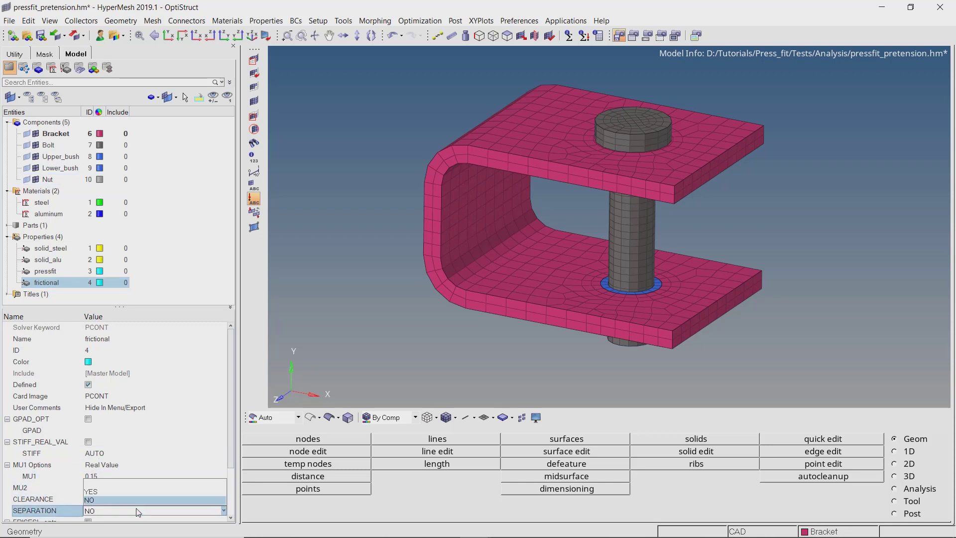
left_click(138, 492)
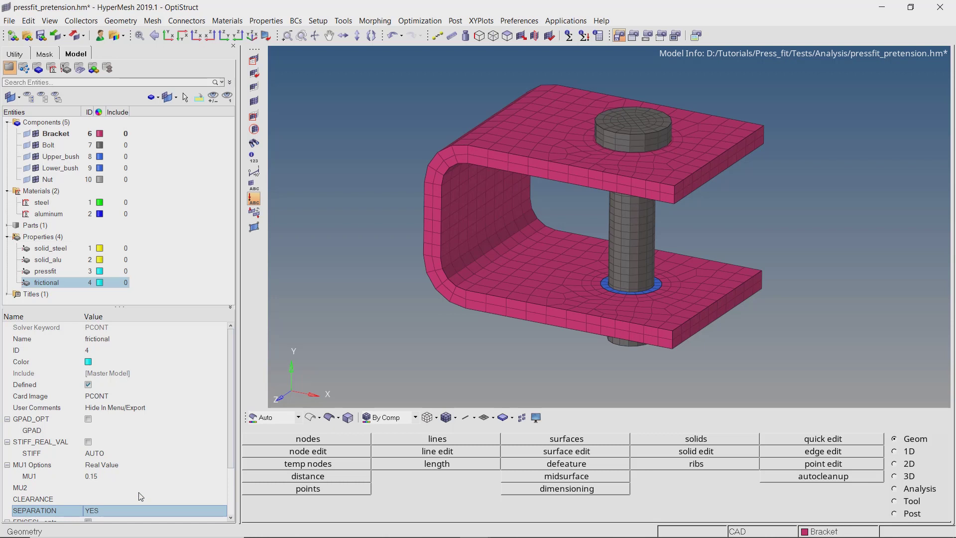
left_click(179, 286)
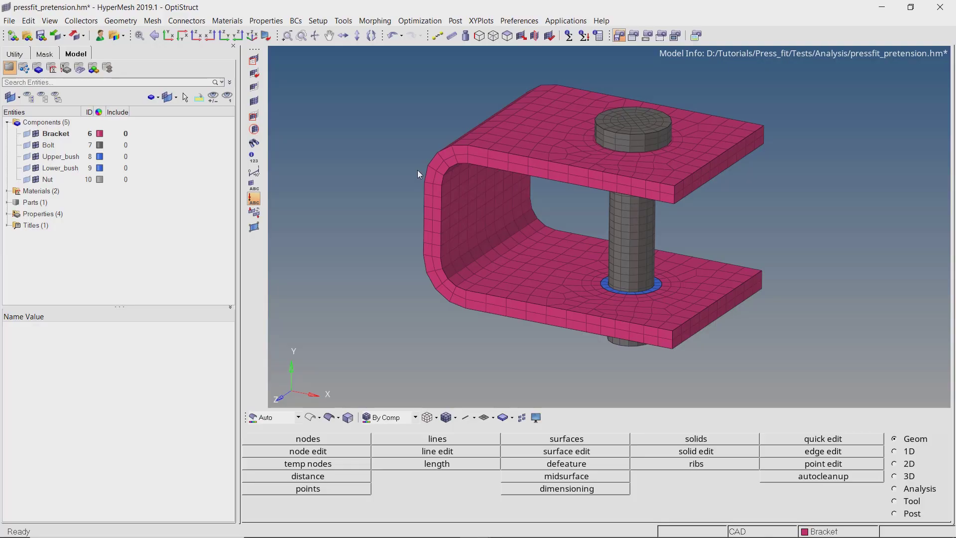
In the Contact Browser, select Bracket and Upper_bush and start AutoContact.
left_click(343, 21)
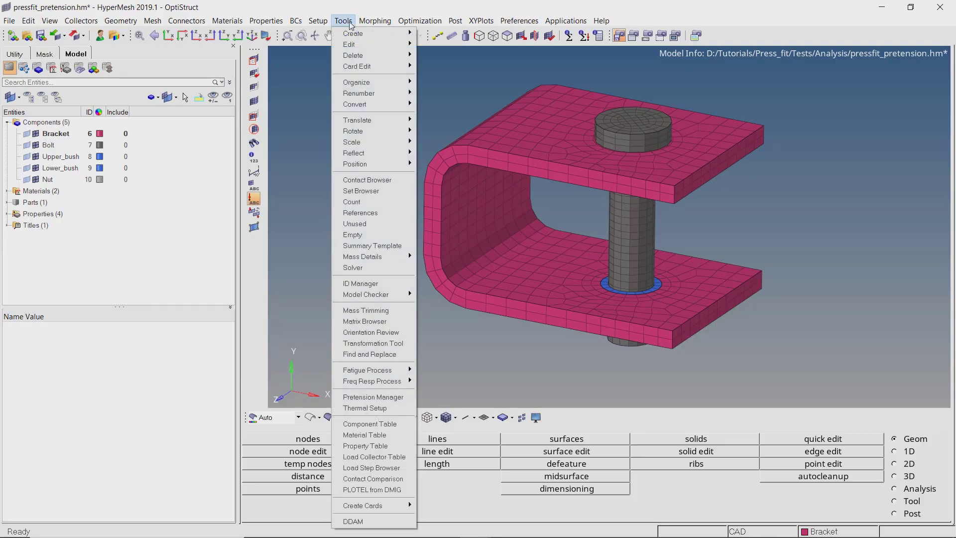
left_click(377, 181)
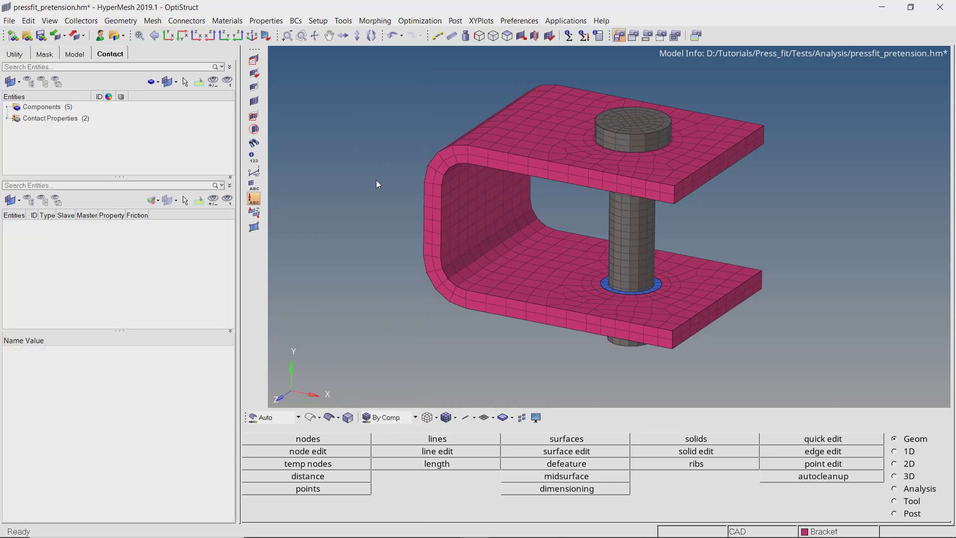
left_click(7, 107)
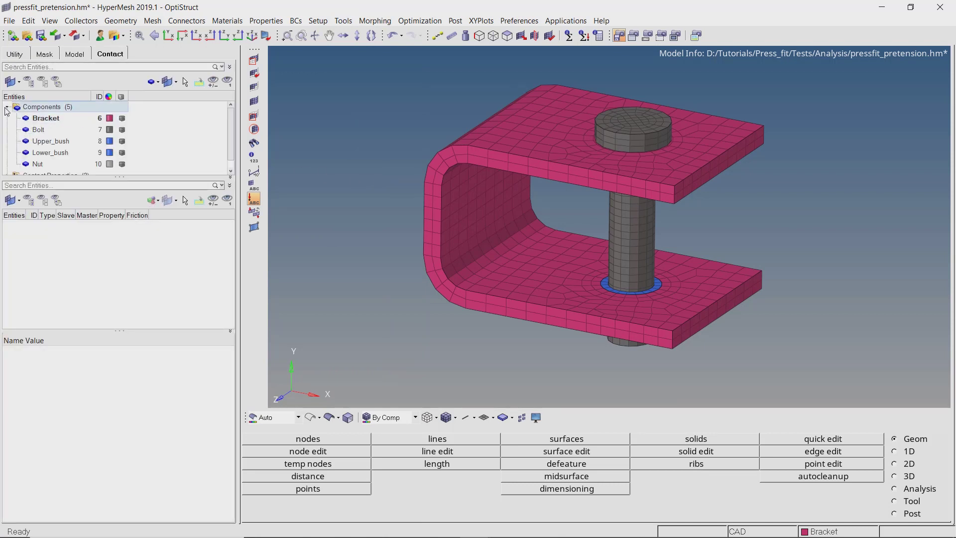
left_click(48, 121)
left_click(52, 142, "ctrl")
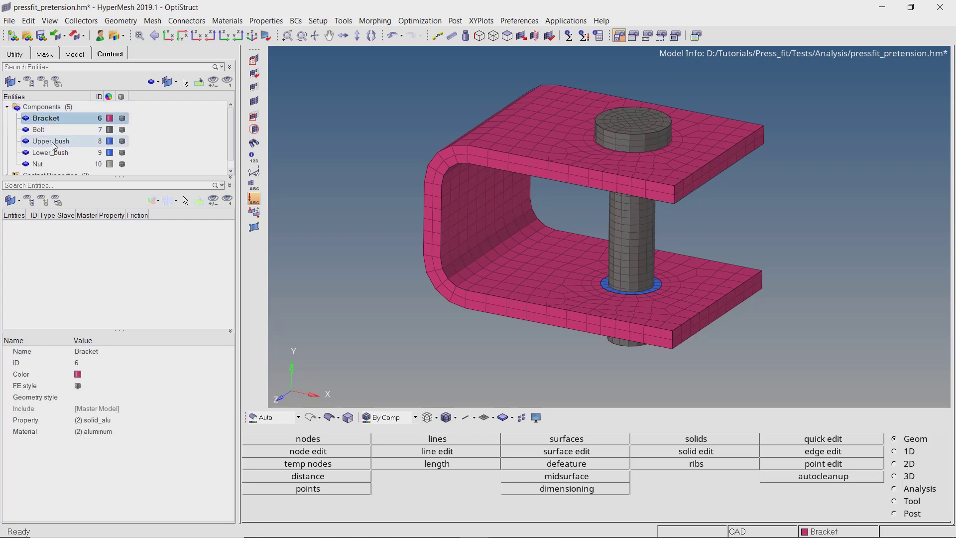
right_click(52, 142)
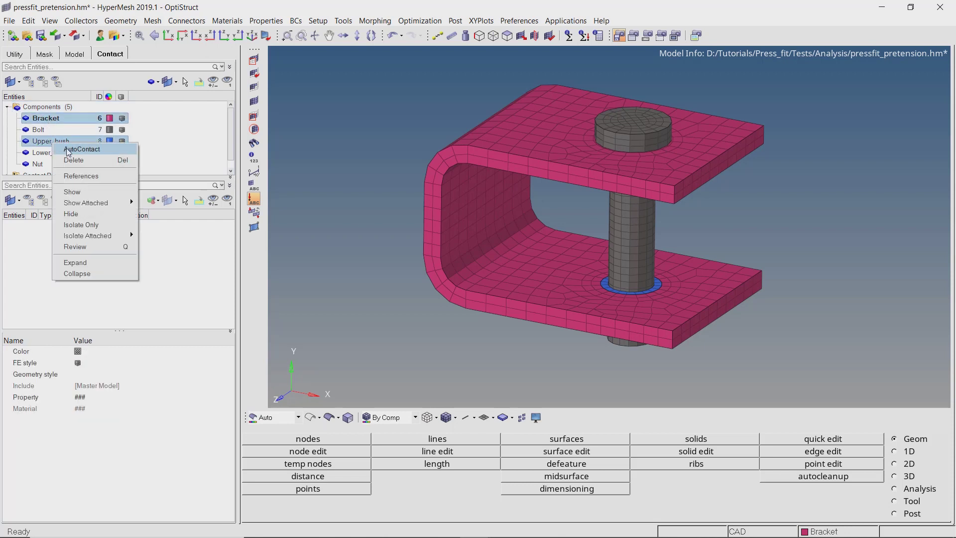
left_click(67, 149)
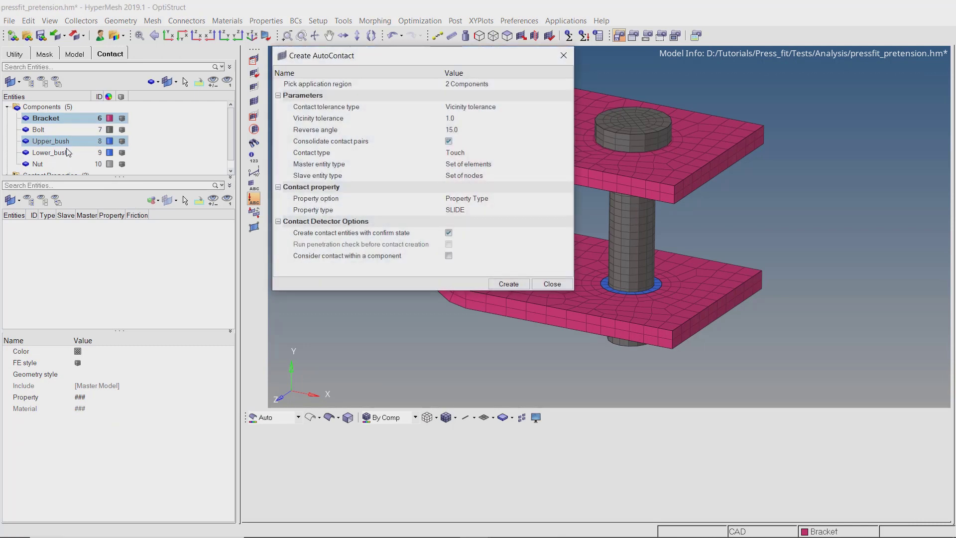
Create a Surf/Surf contact between them using the existing pressfit property.
left_click(475, 166)
left_click(463, 190)
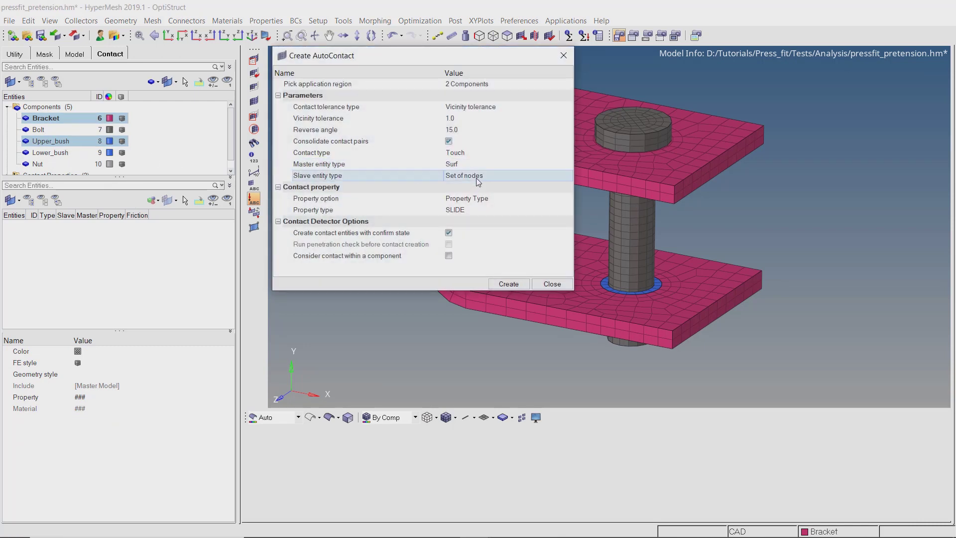
left_click(477, 178)
left_click(479, 203)
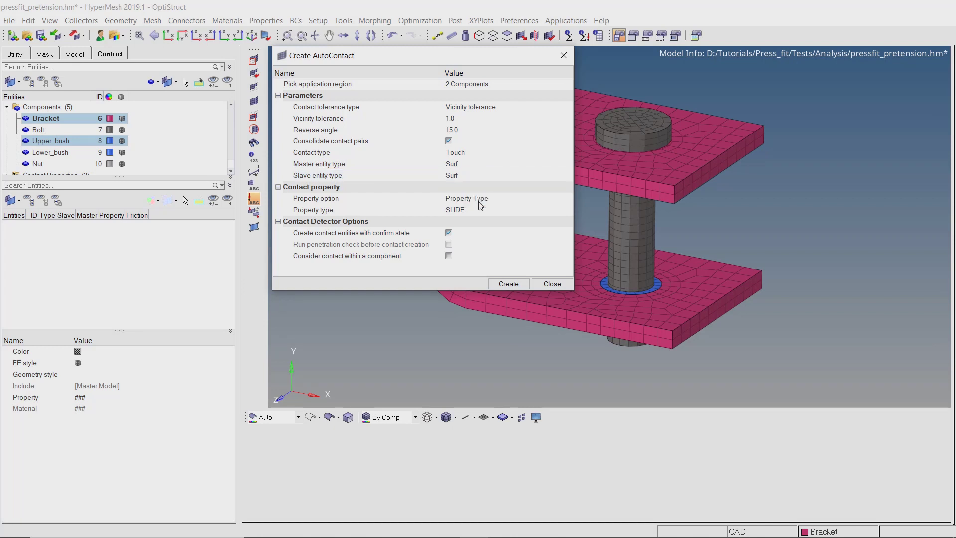
left_click(480, 200)
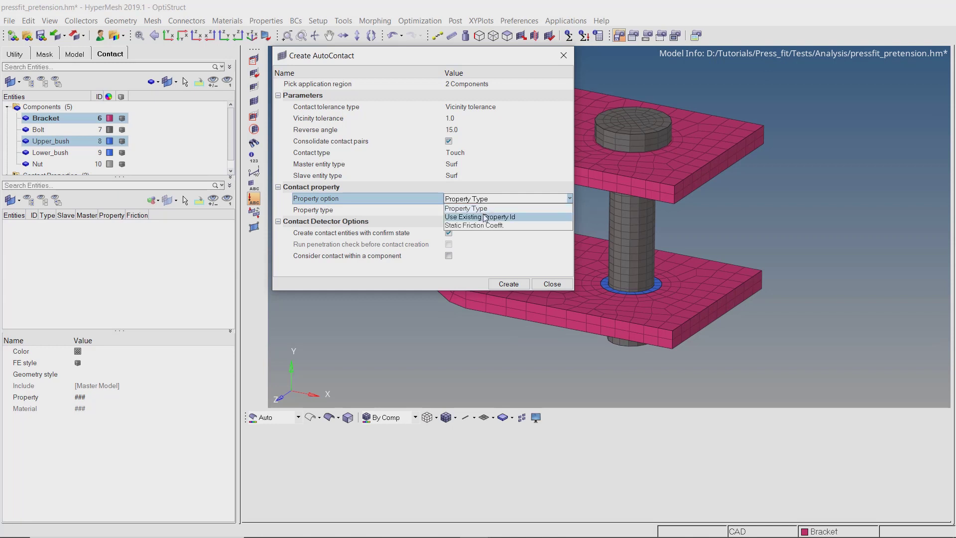
left_click(481, 217)
left_click(485, 211)
left_click(484, 210)
left_click(369, 151)
left_click(463, 258)
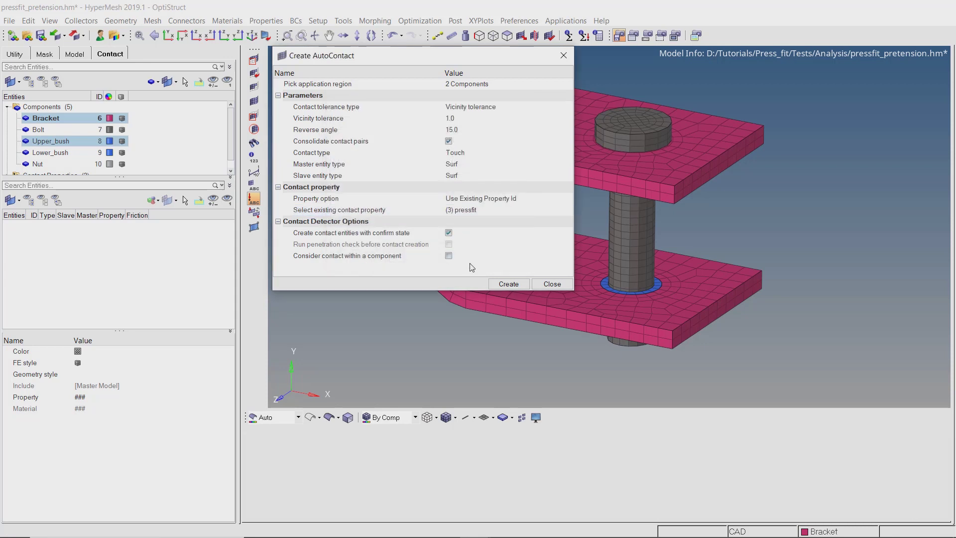
left_click(508, 283)
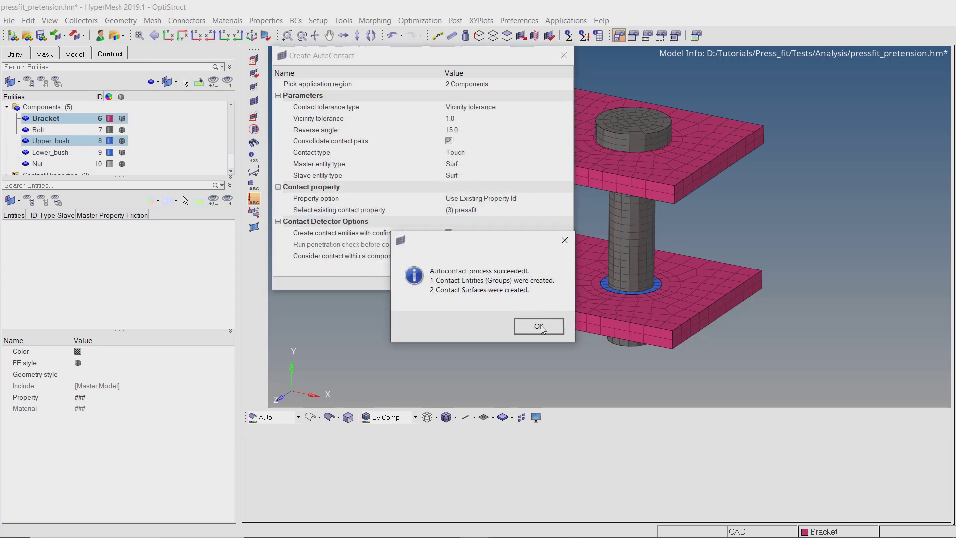
left_click(540, 326)
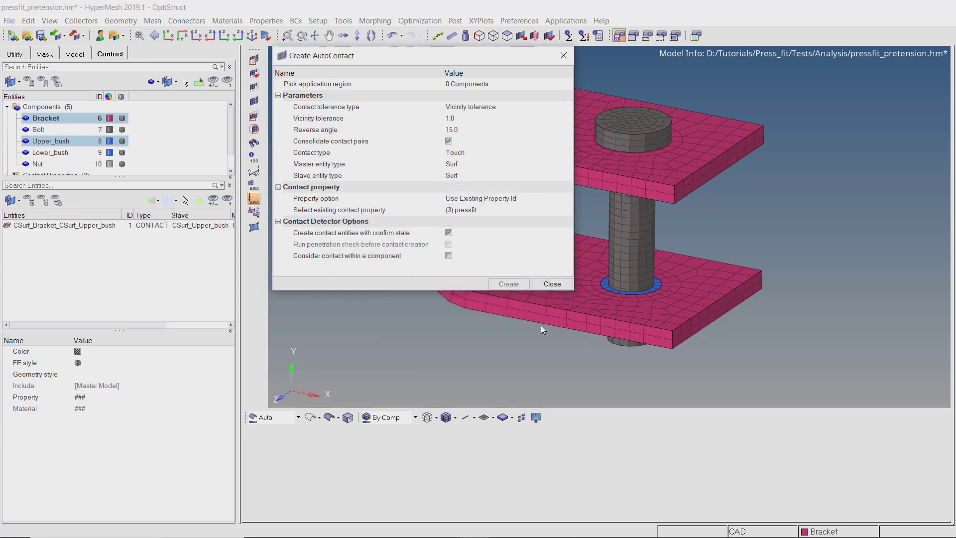
left_click(558, 285)
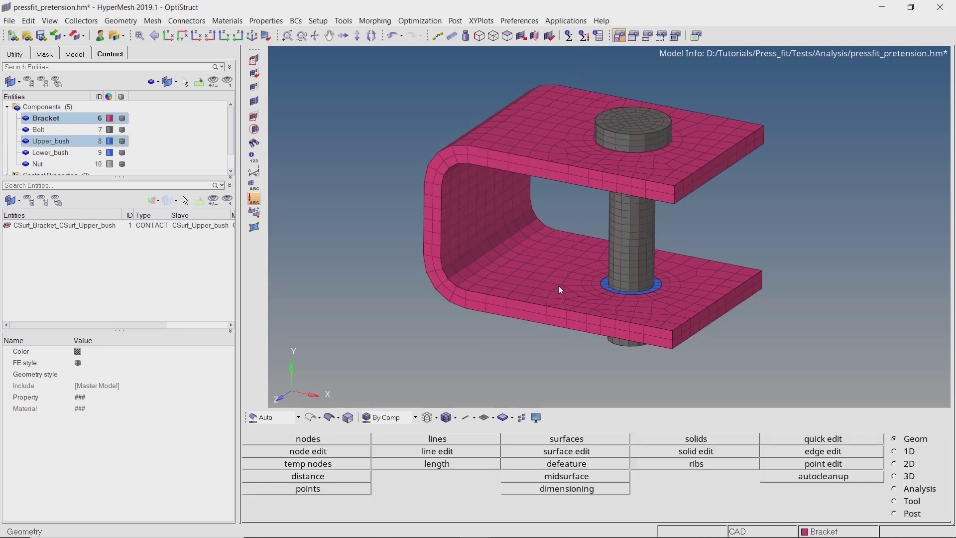
Swap master and slave on the new contact so Bracket becomes the slave.
mouse_move(161, 322)
left_mouse_down()
mouse_move(218, 321)
mouse_move(146, 324)
left_mouse_up()
right_click(110, 229)
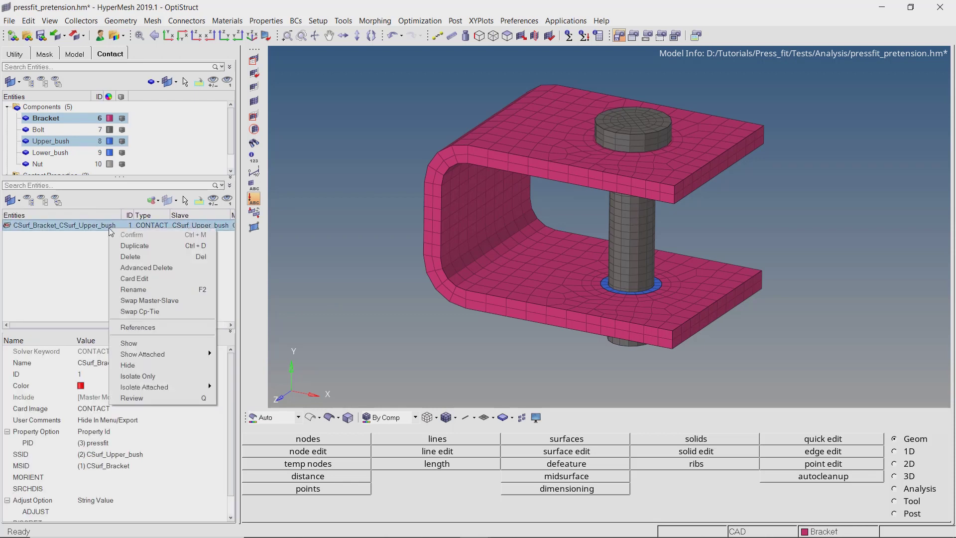
left_click(152, 301)
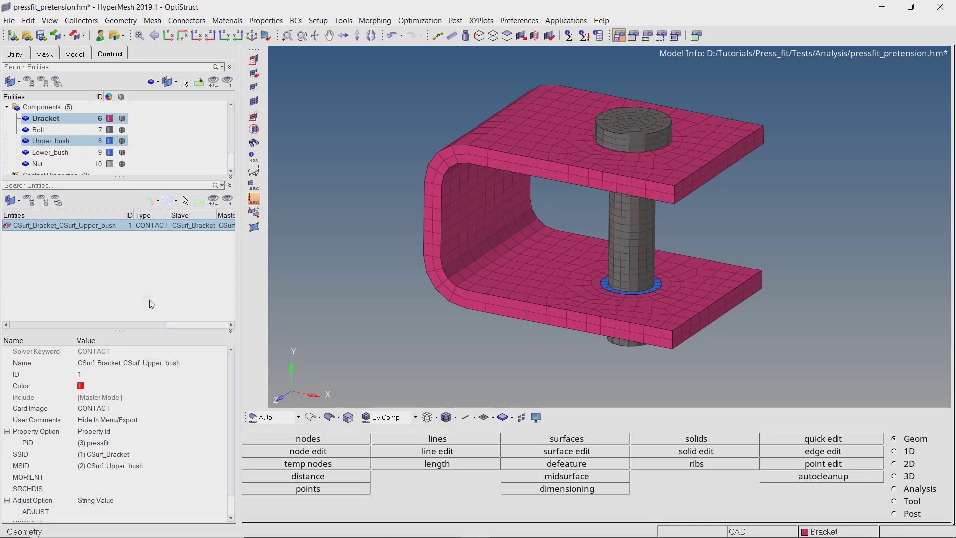
left_click(155, 145)
AutoContact Bracket with Lower_bush to create a pressfit contact.
left_click(49, 119)
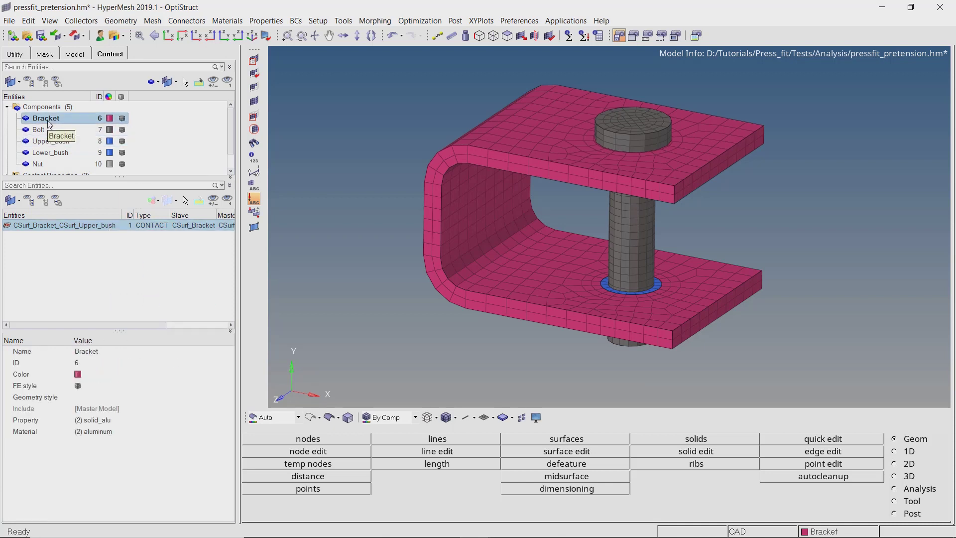
left_click(57, 153, "ctrl")
right_click(58, 156)
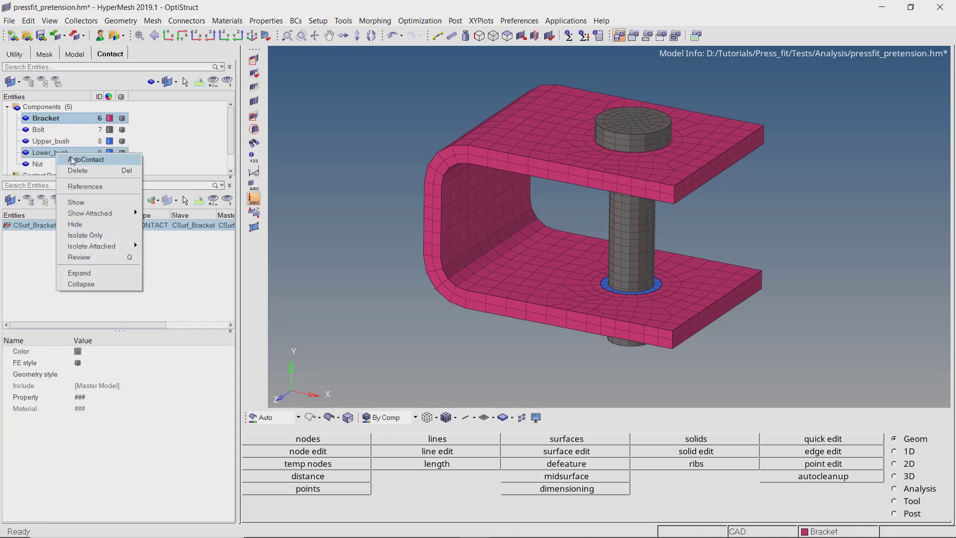
left_click(73, 160)
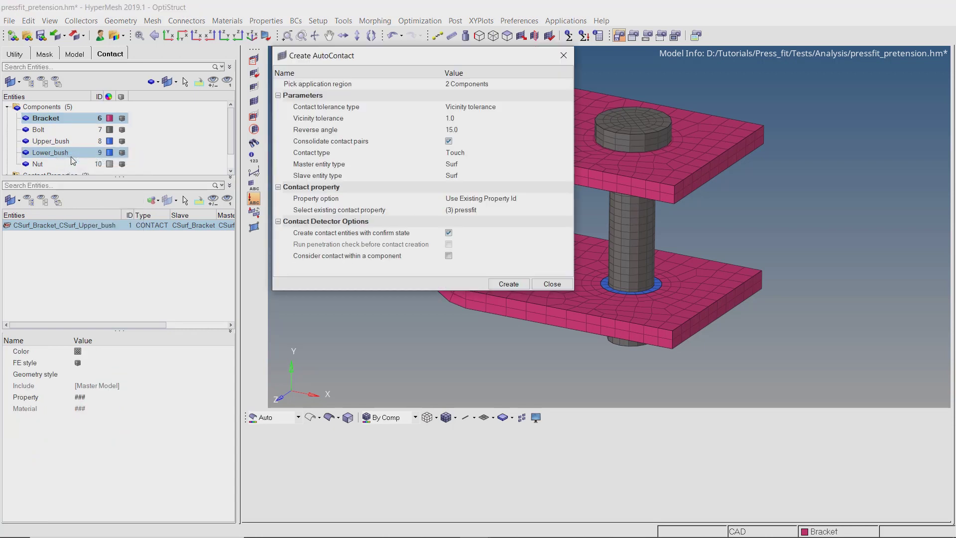
left_click(498, 285)
left_click(539, 326)
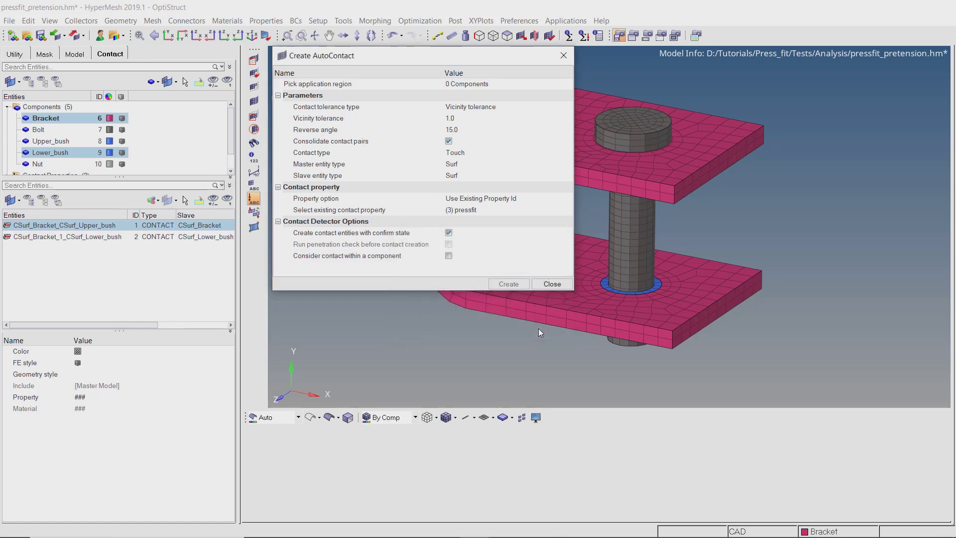
left_click(540, 285)
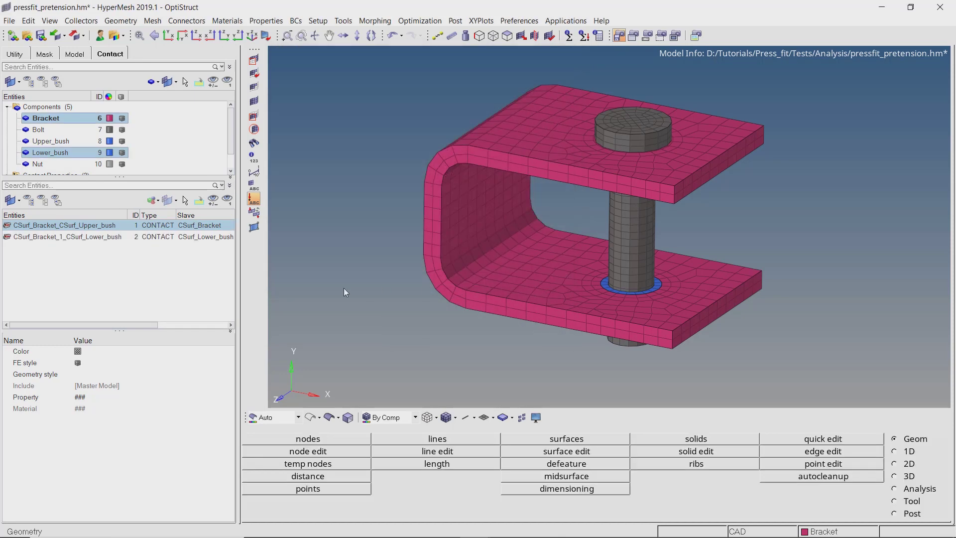
Swap master and slave on the Lower_bush contact so Bracket is the slave.
left_click_drag(145, 324, 200, 327)
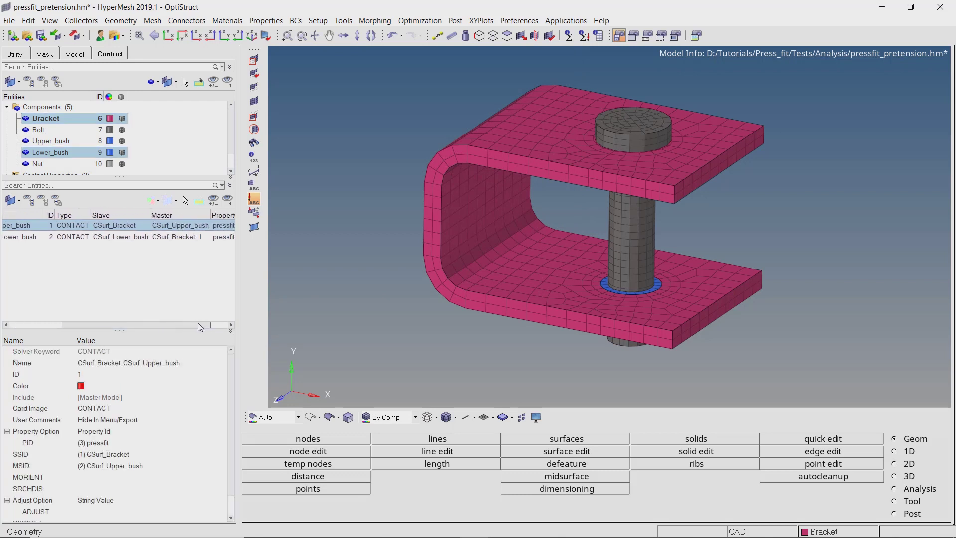
left_click(98, 237)
right_click(97, 238)
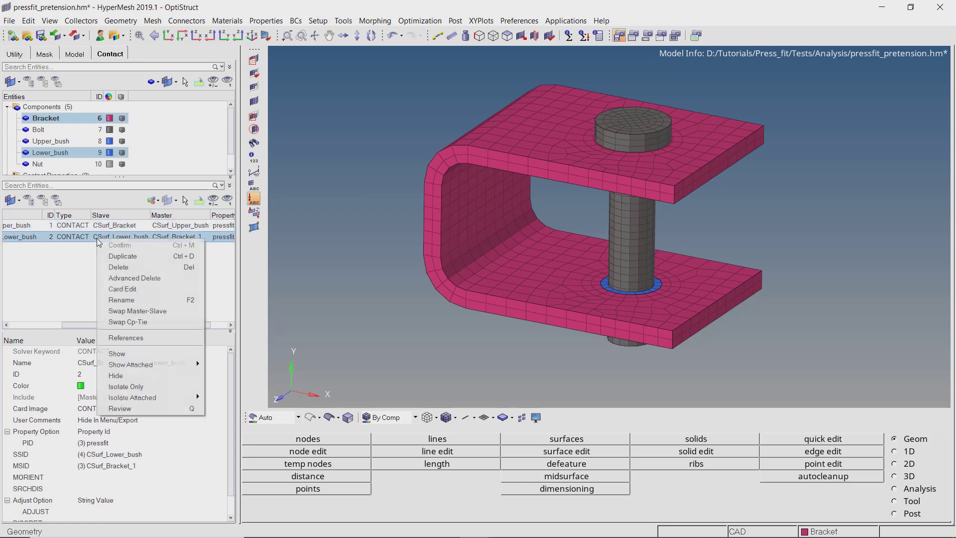
left_click(140, 311)
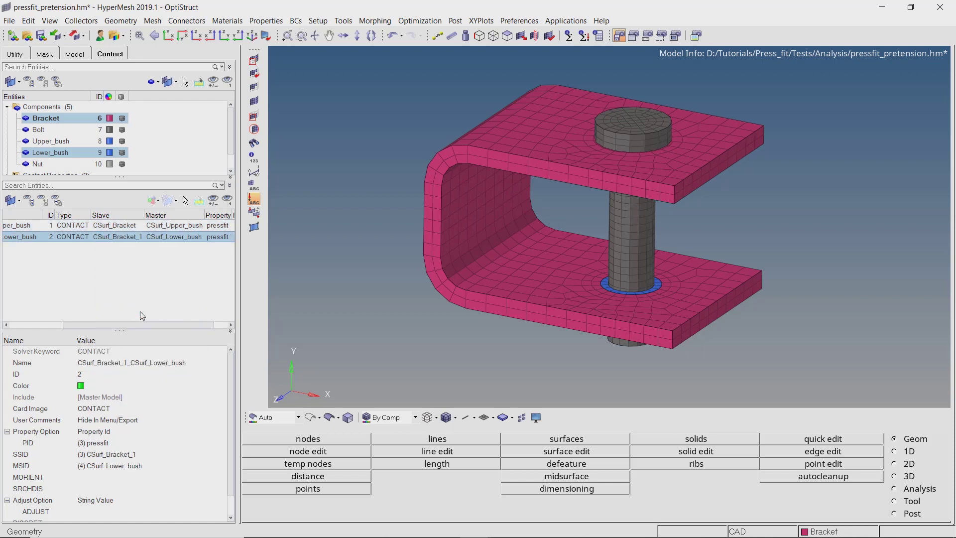
left_click(178, 146)
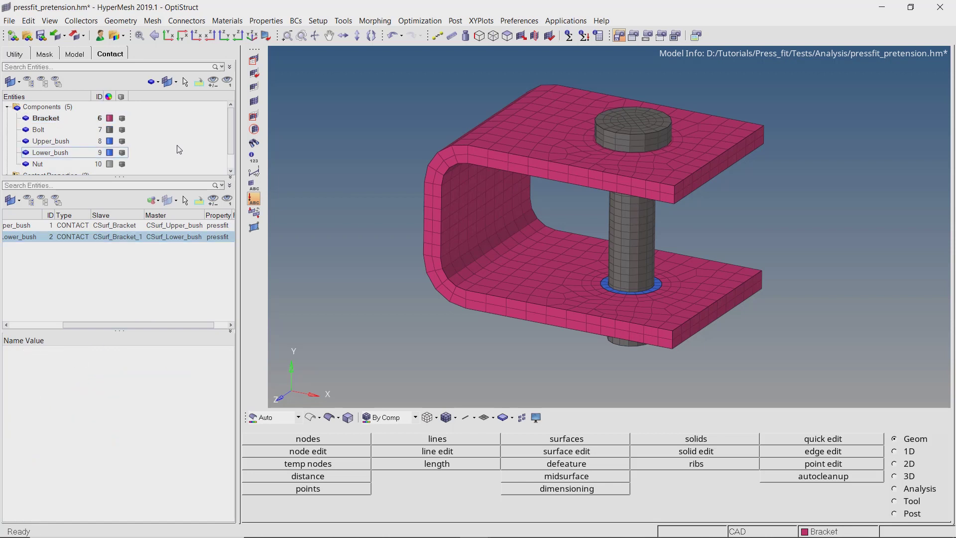
AutoContact the Bolt and Nut with contact type Gap/Tie to create a tie.
left_click(46, 132)
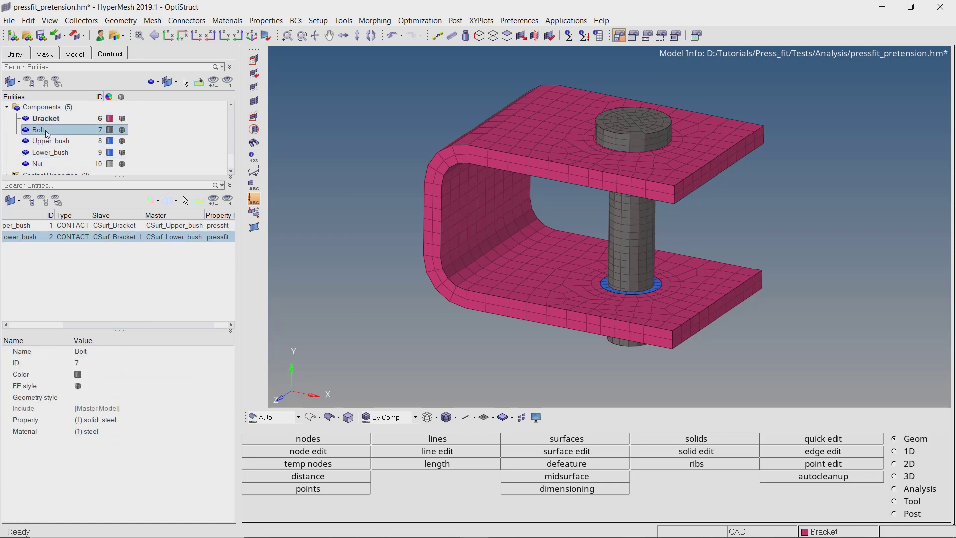
left_click(44, 166, "ctrl")
right_click(45, 169)
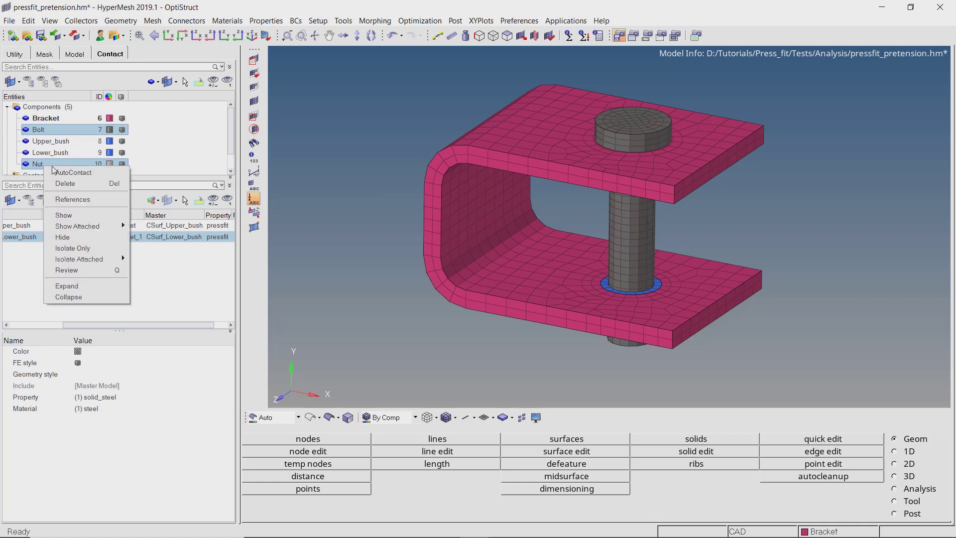
left_click(65, 173)
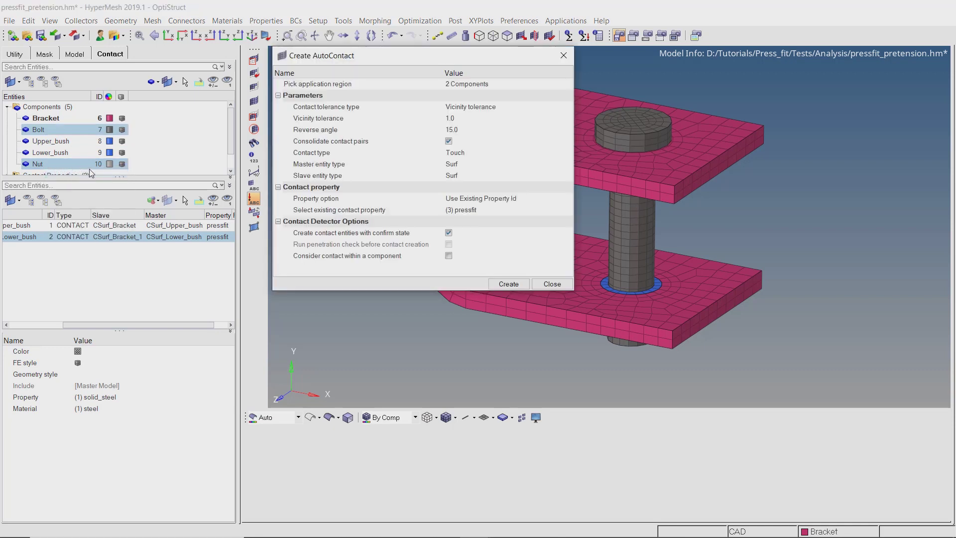
left_click(479, 154)
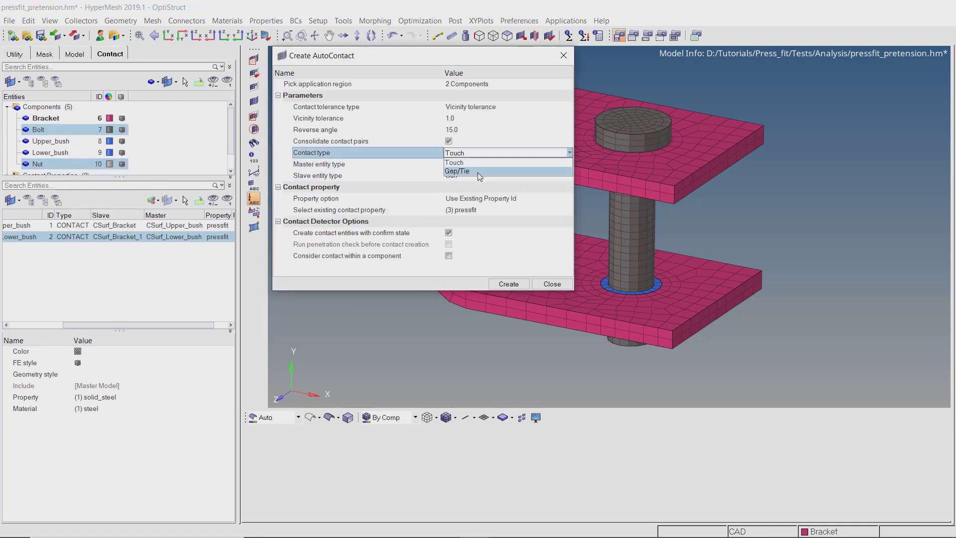
left_click(477, 171)
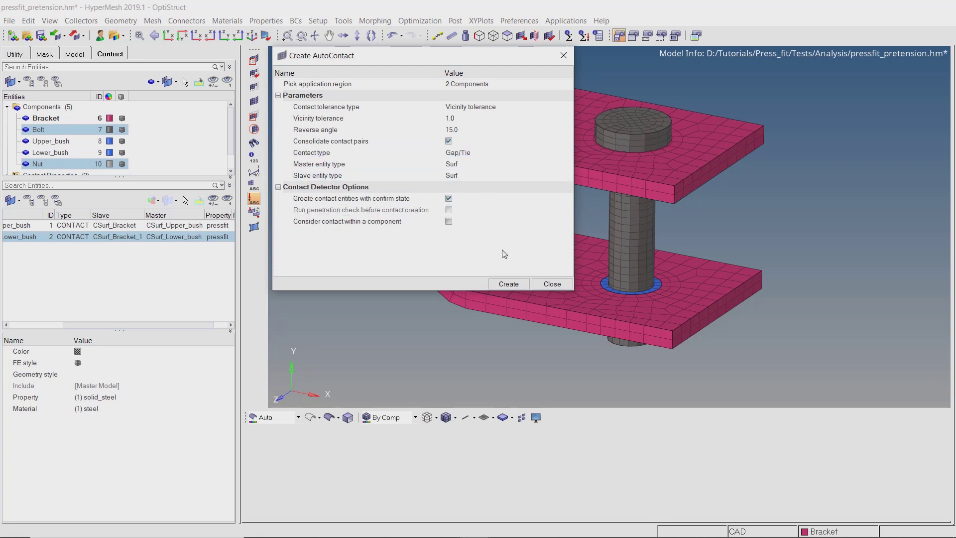
left_click(512, 283)
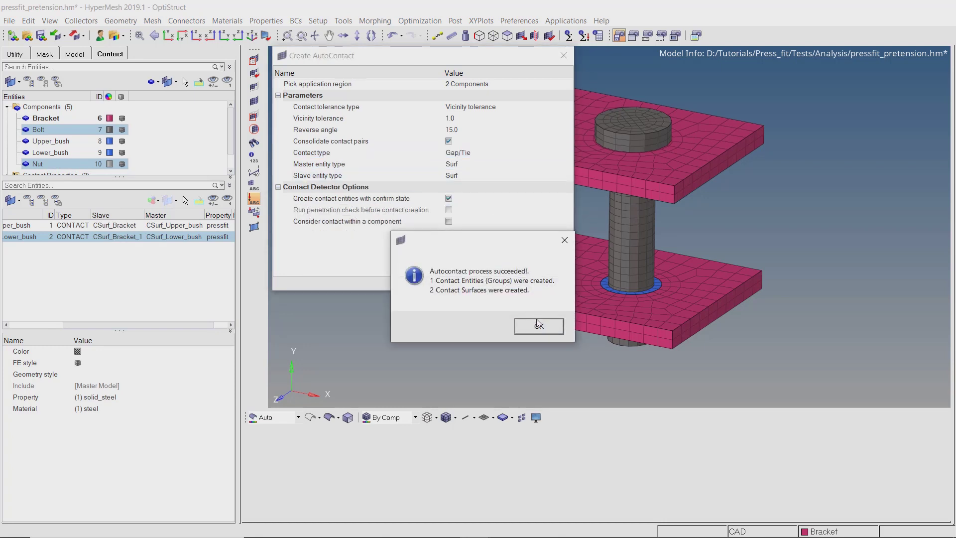
left_click(539, 327)
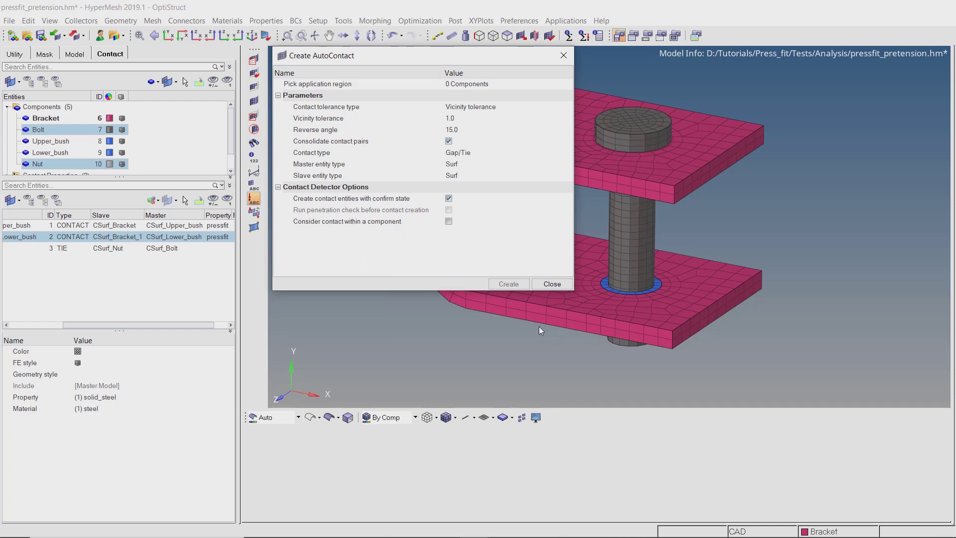
left_click(551, 284)
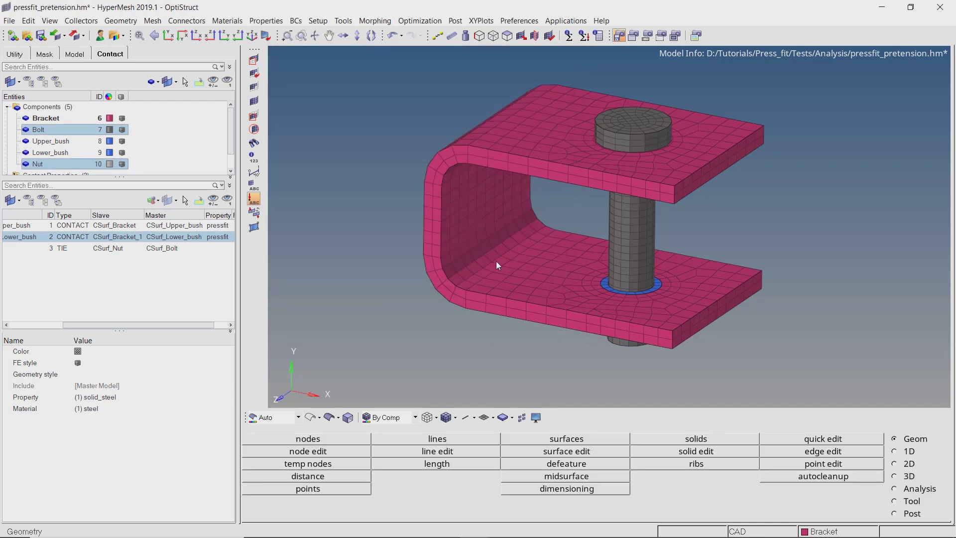
Select Bracket and Bolt and start AutoContact for them.
left_click(189, 129)
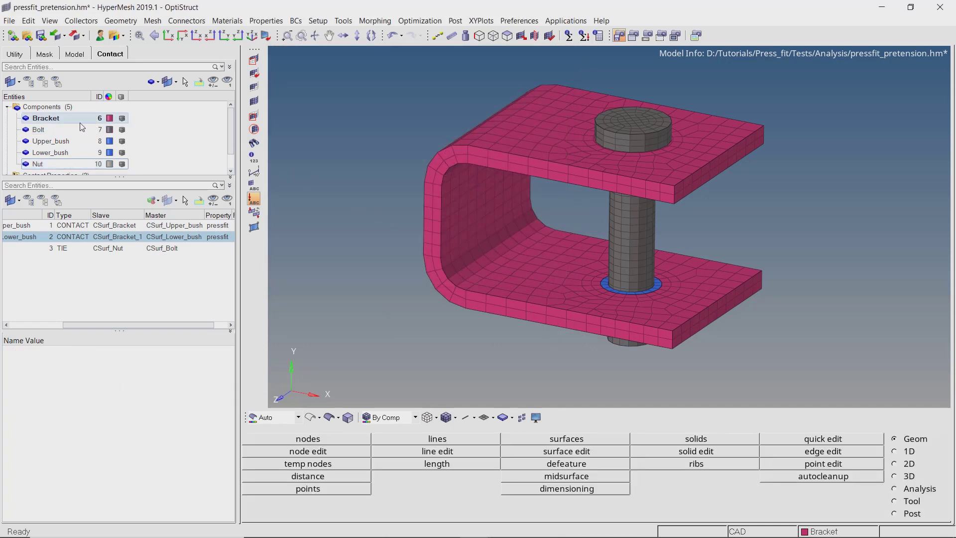
left_click(46, 118)
left_click(59, 131, "ctrl")
right_click(60, 133)
left_click(74, 136)
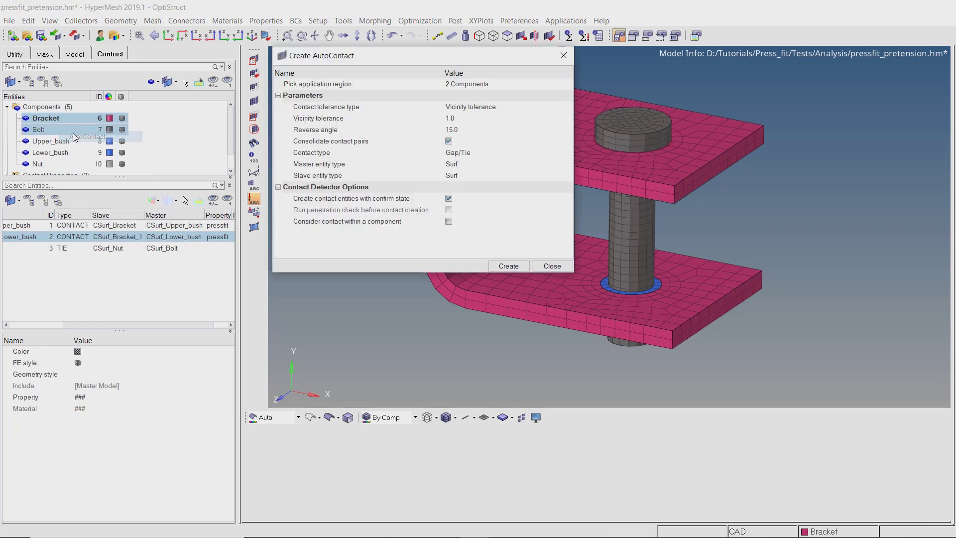
Create a Touch contact using the existing frictional property.
left_click(458, 152)
left_click(458, 153)
left_click(463, 163)
left_click(470, 210)
left_click(471, 208)
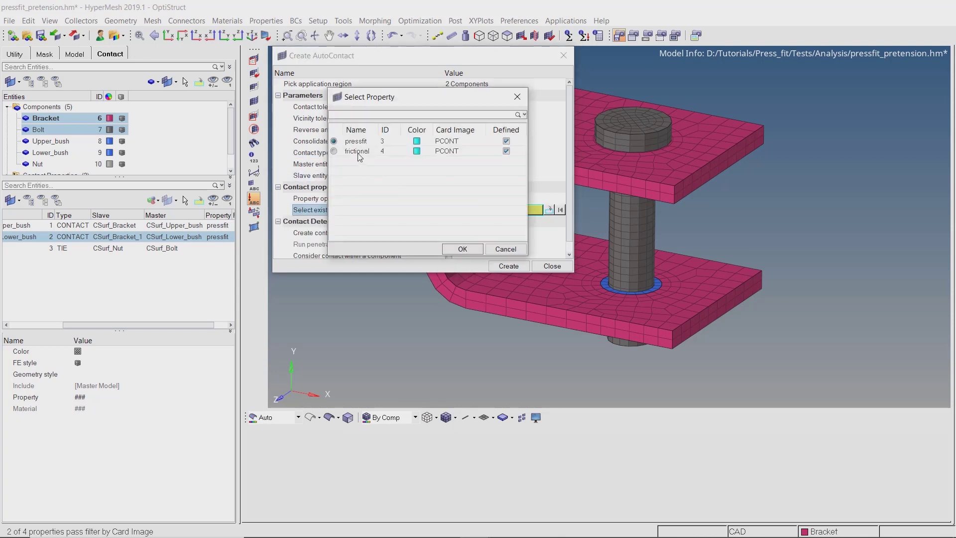
left_click(463, 249)
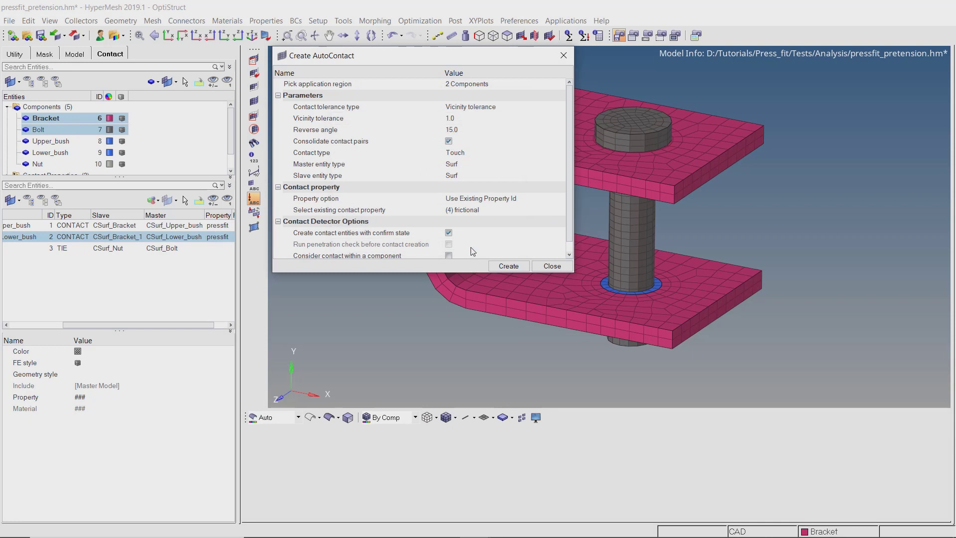
left_click(504, 264)
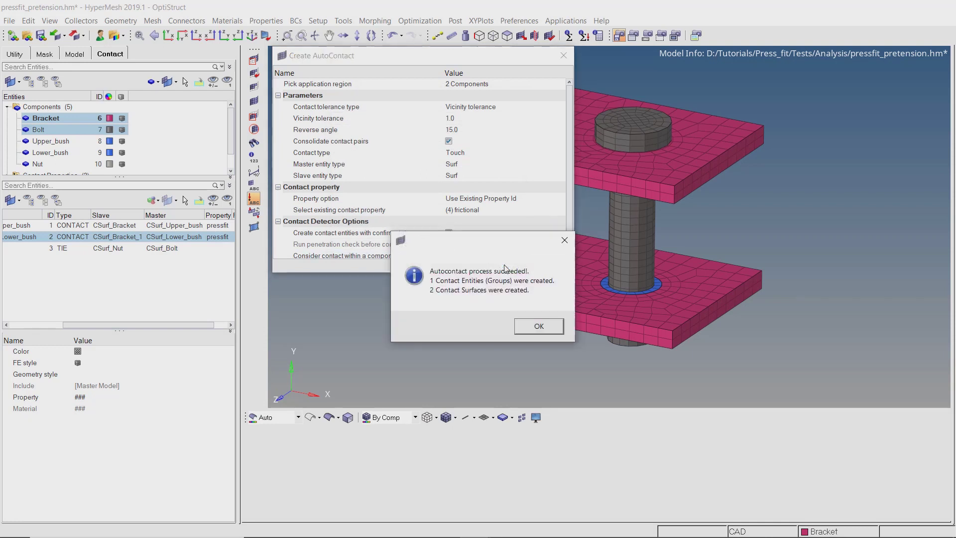
left_click(539, 326)
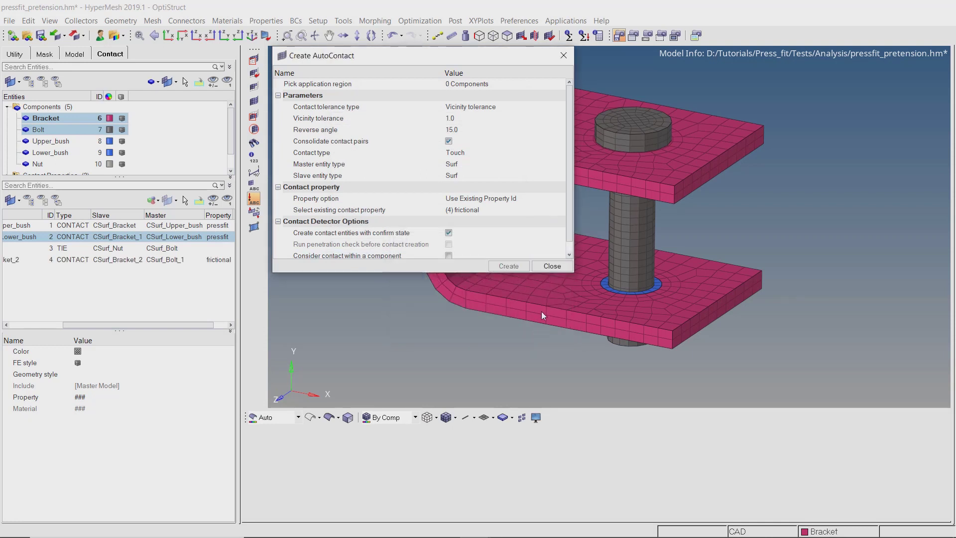
left_click(550, 268)
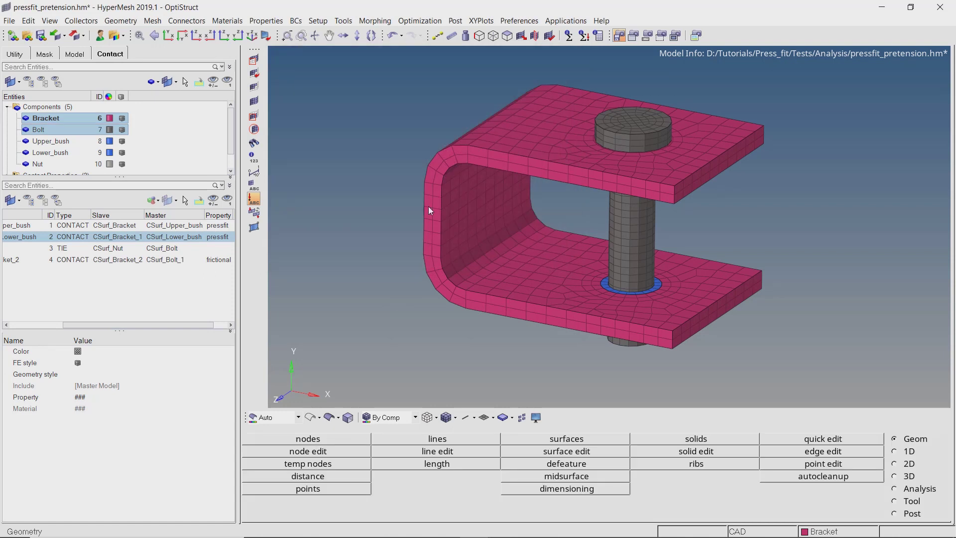
AutoContact Bracket and Nut as a Touch contact with the frictional property.
left_click(149, 117)
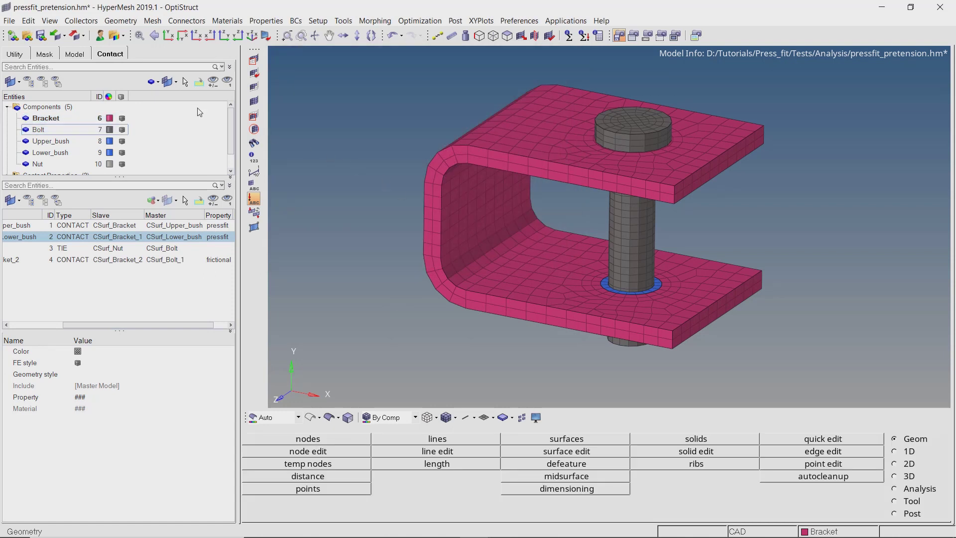
left_click(49, 119)
left_click(48, 164, "ctrl")
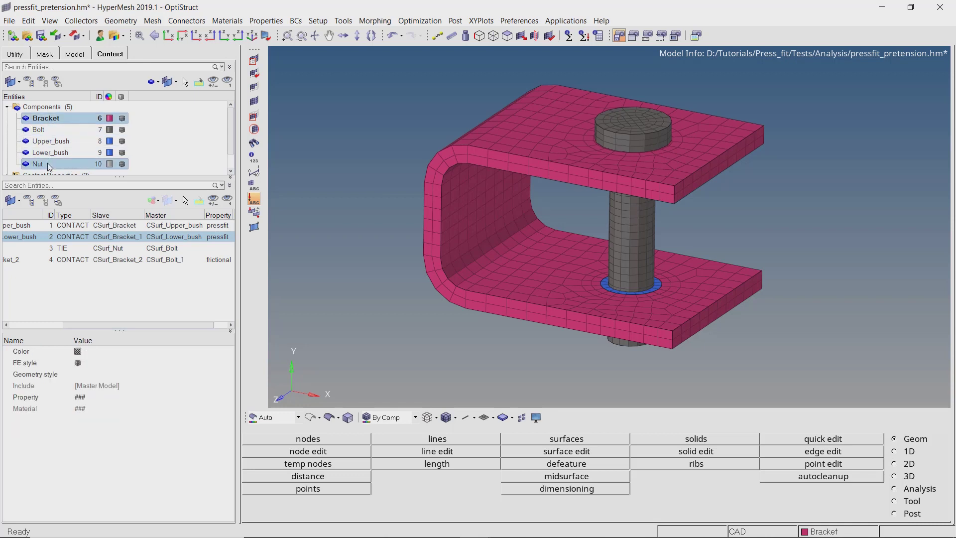
right_click(49, 167)
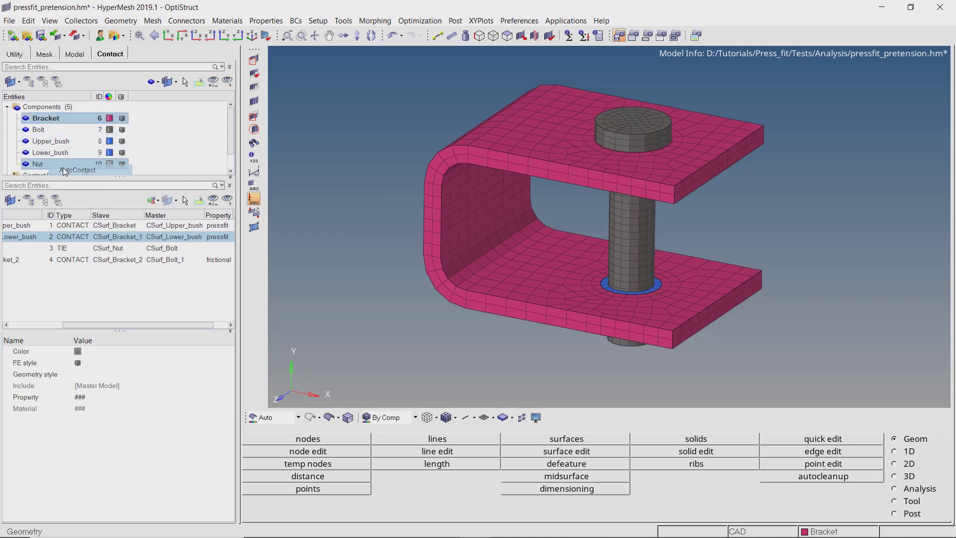
left_click(64, 171)
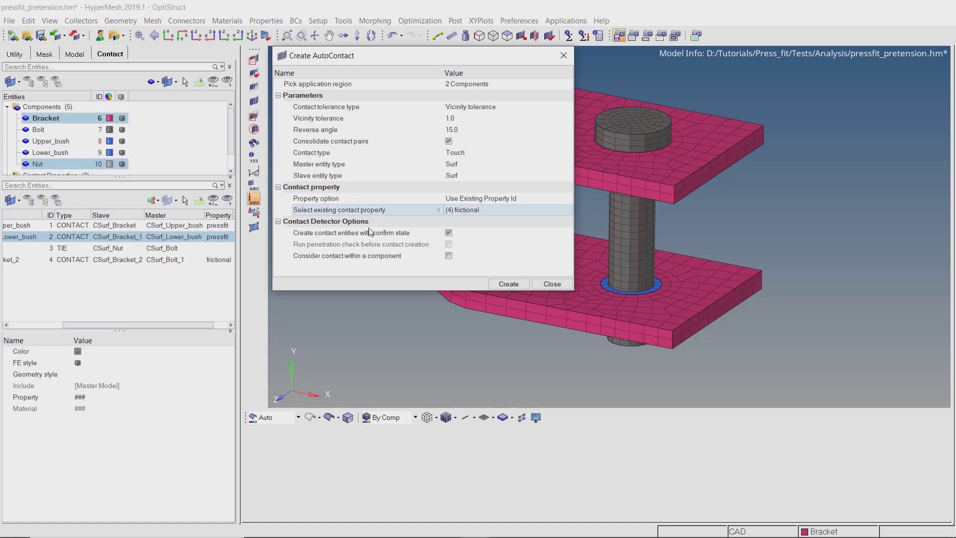
left_click(506, 285)
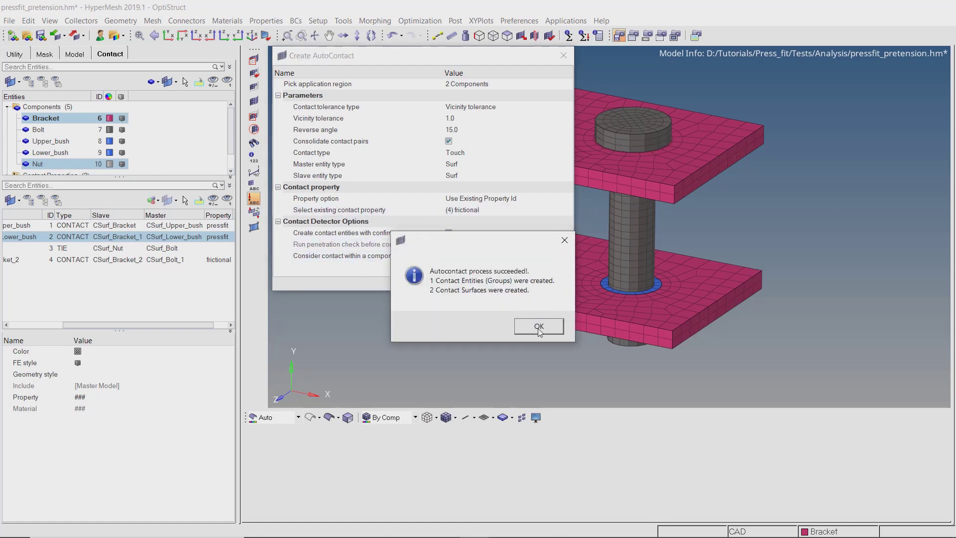
left_click(538, 326)
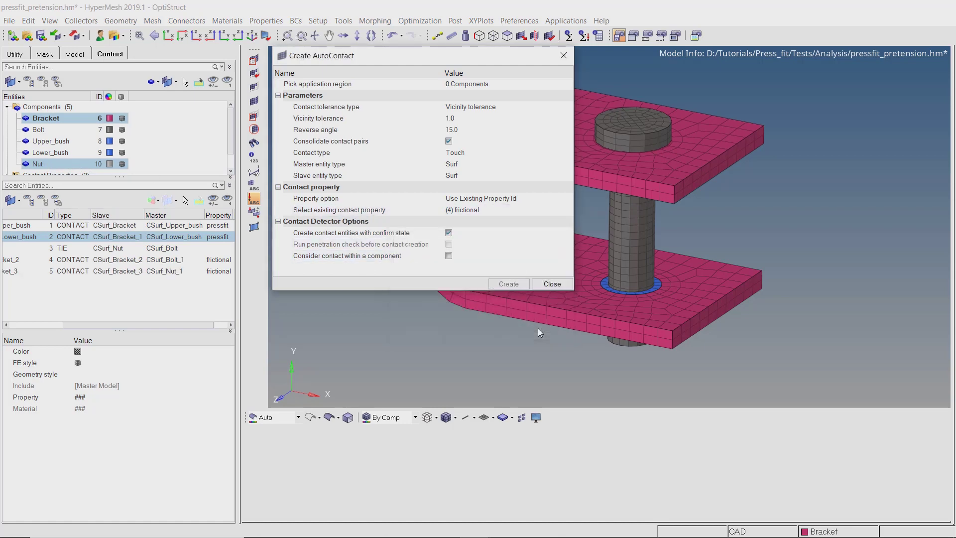
left_click(540, 283)
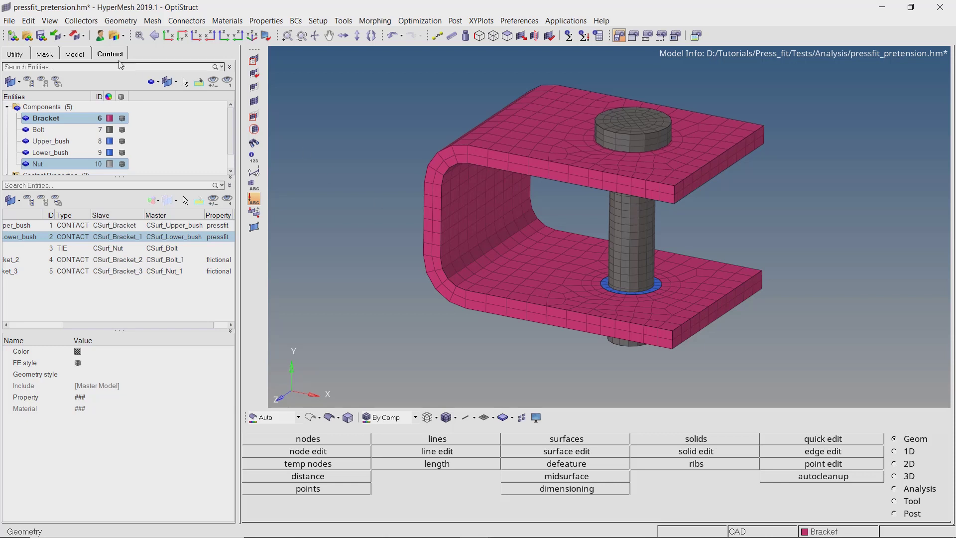
In the Model tree, expand contact Groups and review the Bracket–Upper_bush contact.
left_click(76, 55)
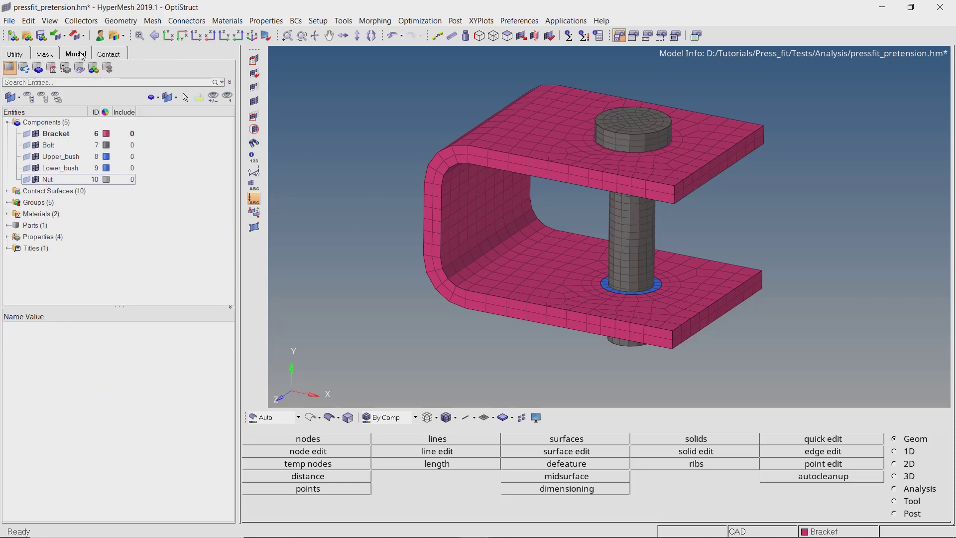
left_click(8, 191)
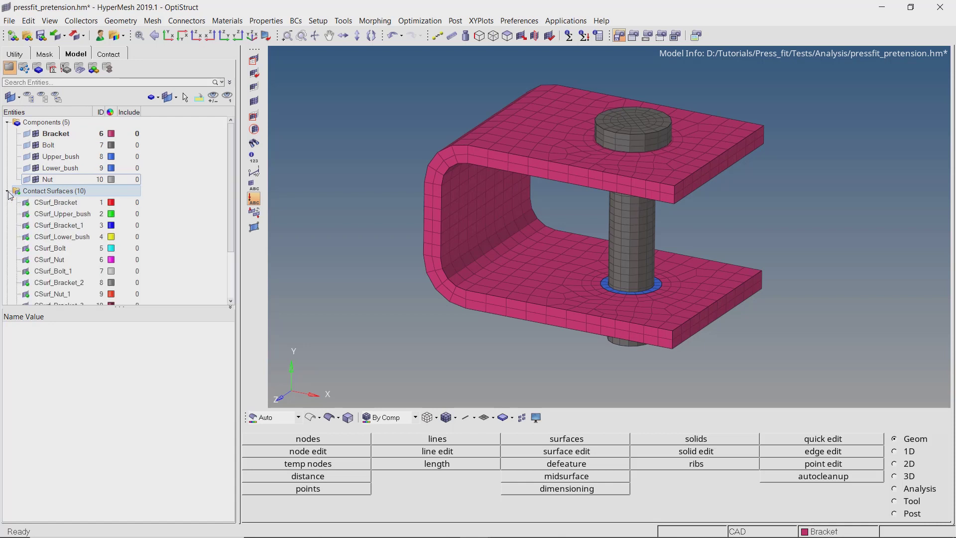
left_click(8, 191)
left_click(7, 202)
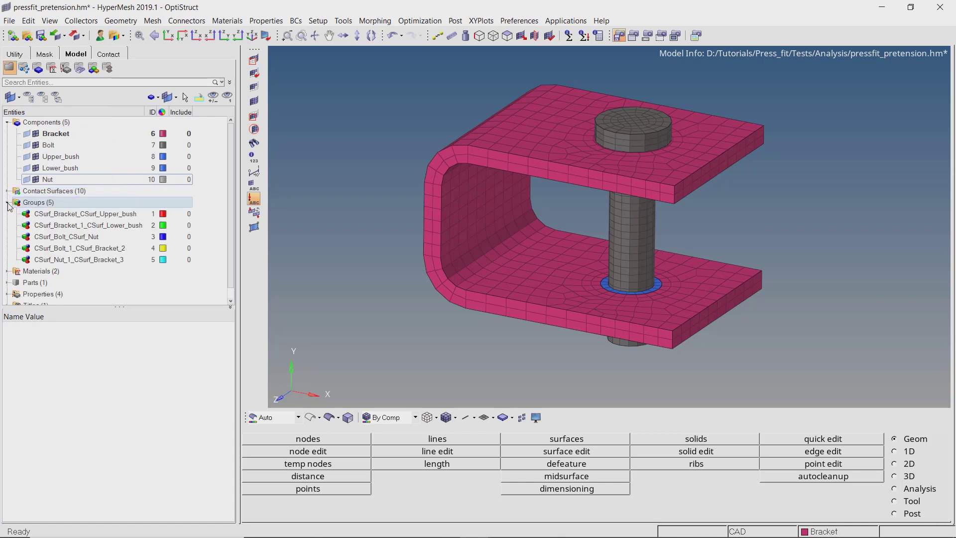
right_click(61, 215)
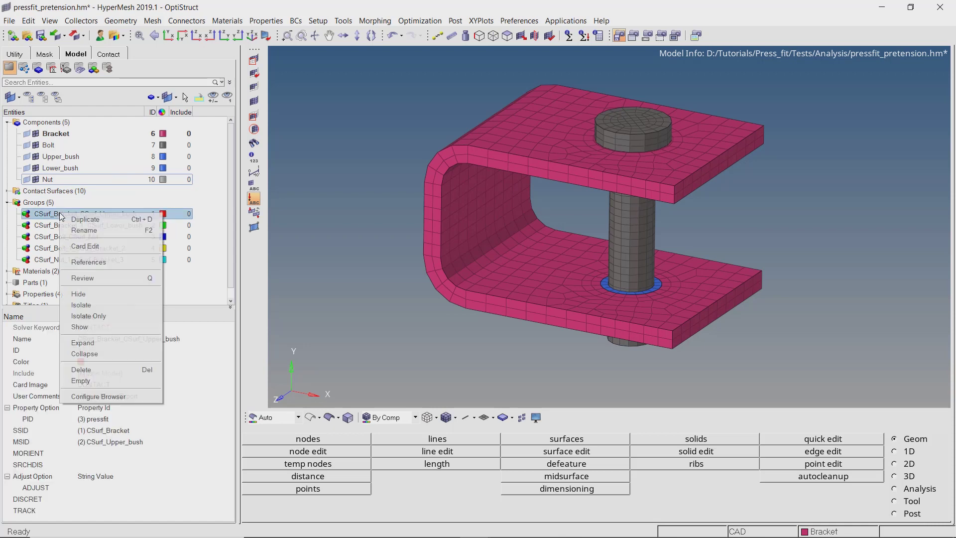
left_click(94, 278)
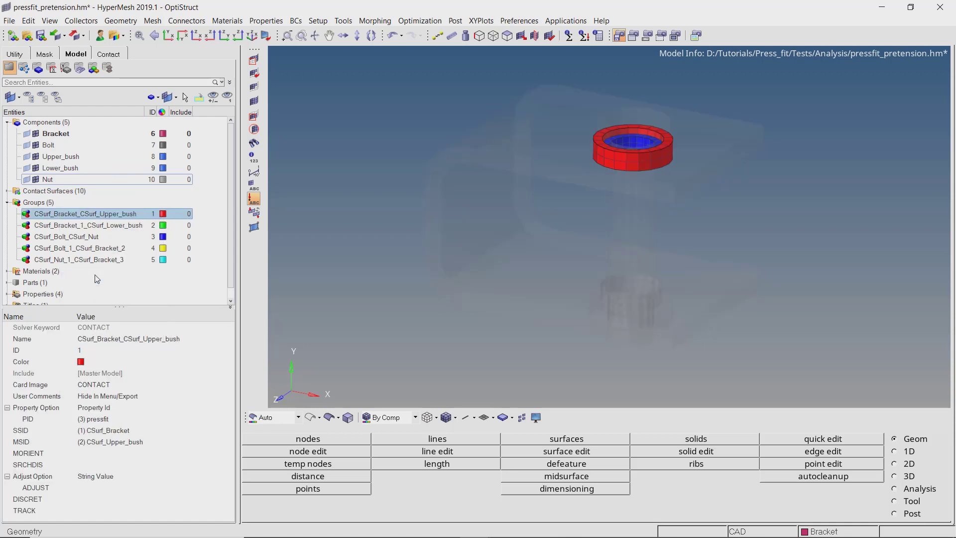
Review the Lower_bush, Bolt–Nut, Bolt–Bracket and Nut–Bracket contacts, then turn Review off.
left_click(91, 226)
left_click(91, 237)
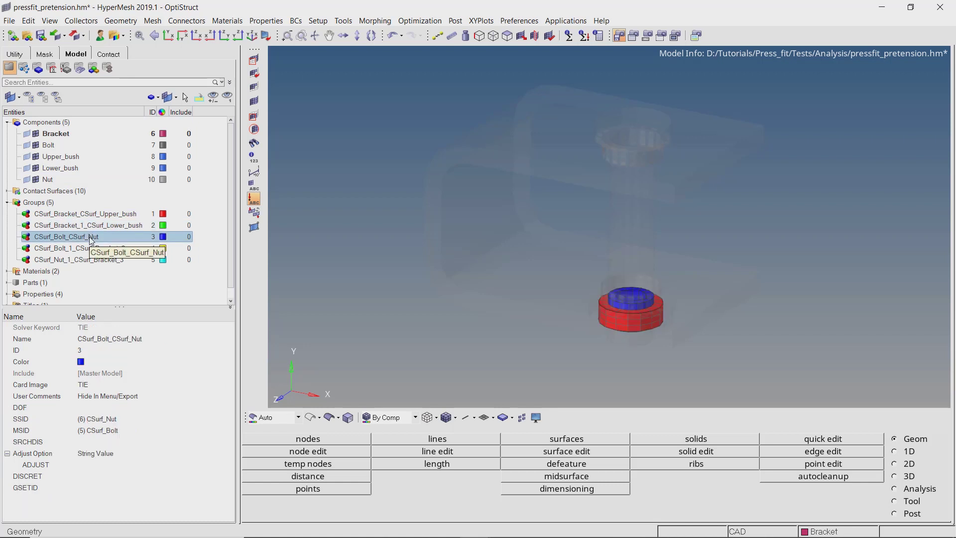
left_click(92, 249)
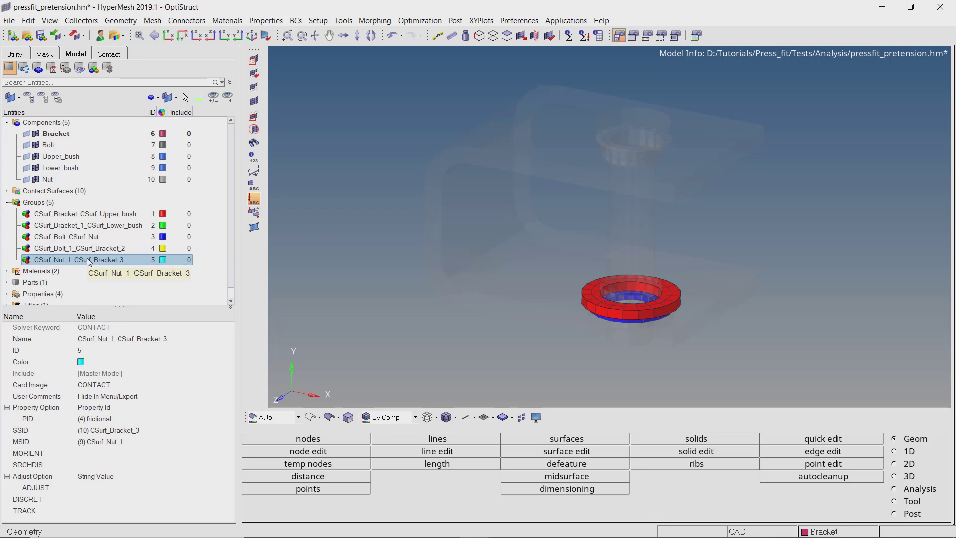
right_click(89, 260)
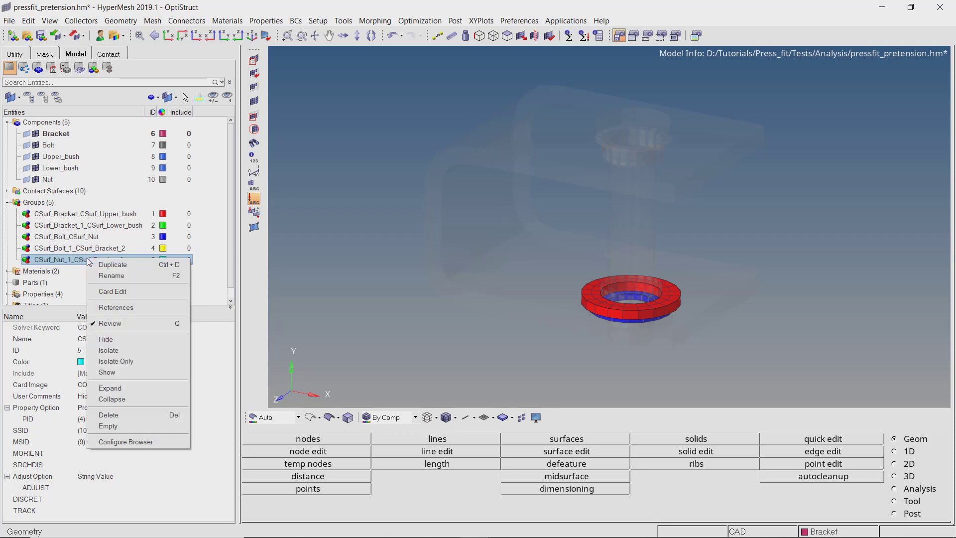
left_click(122, 321)
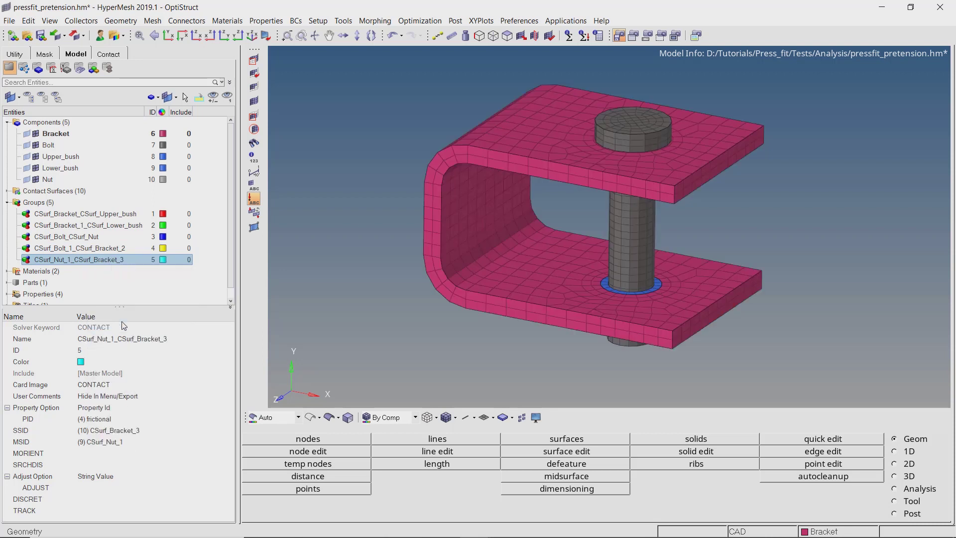
left_click(8, 202)
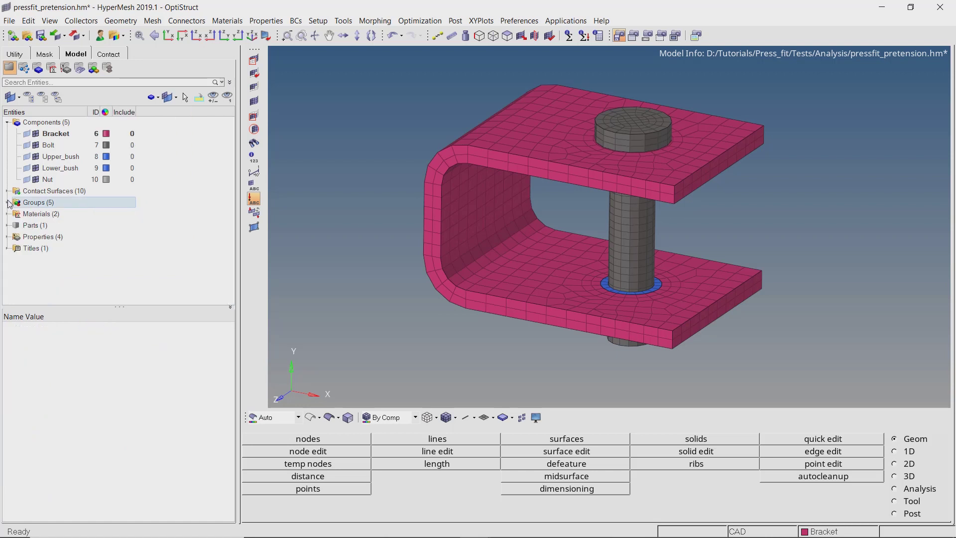
From the front view, mask the 288 bolt shank elements between the bracket flanges.
left_click(175, 36)
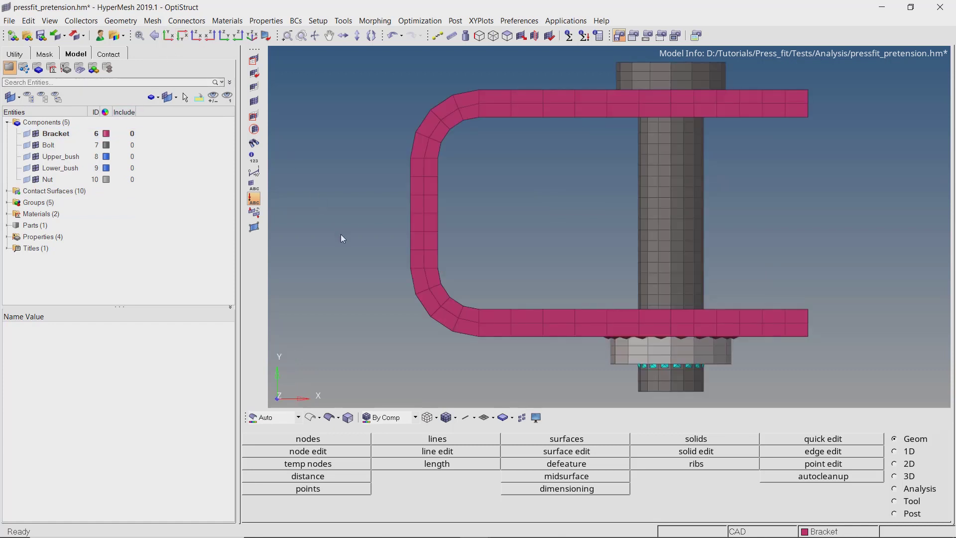
key("F5")
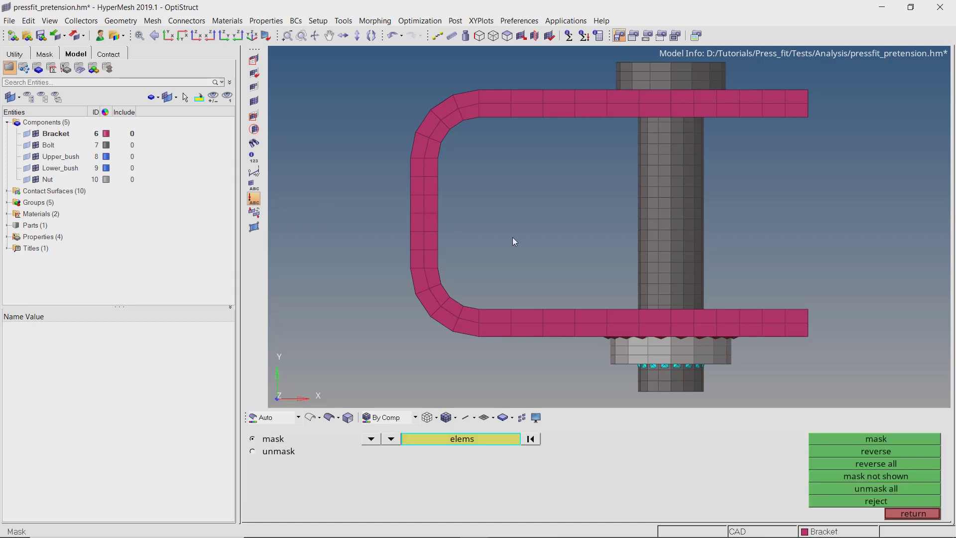
left_click_drag(579, 208, 786, 303, "shift")
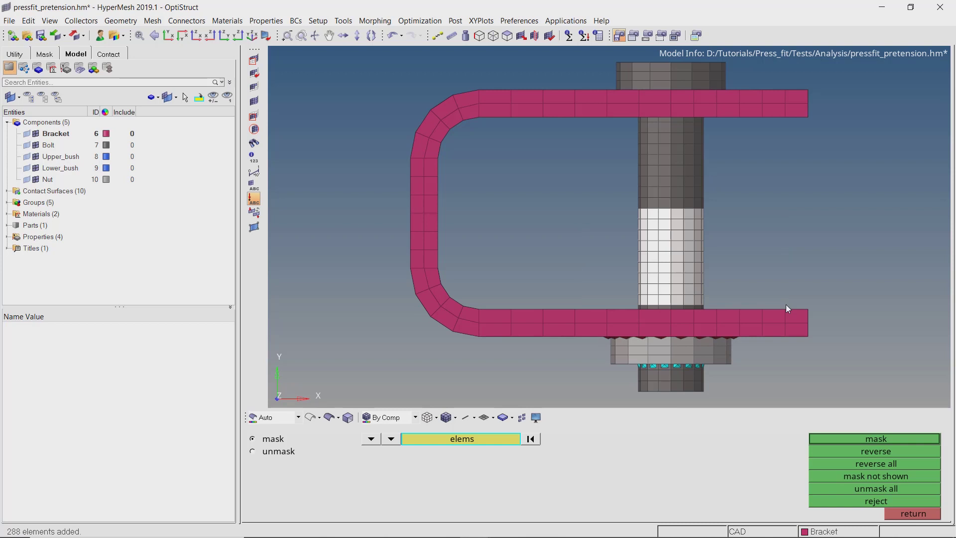
left_click(835, 439)
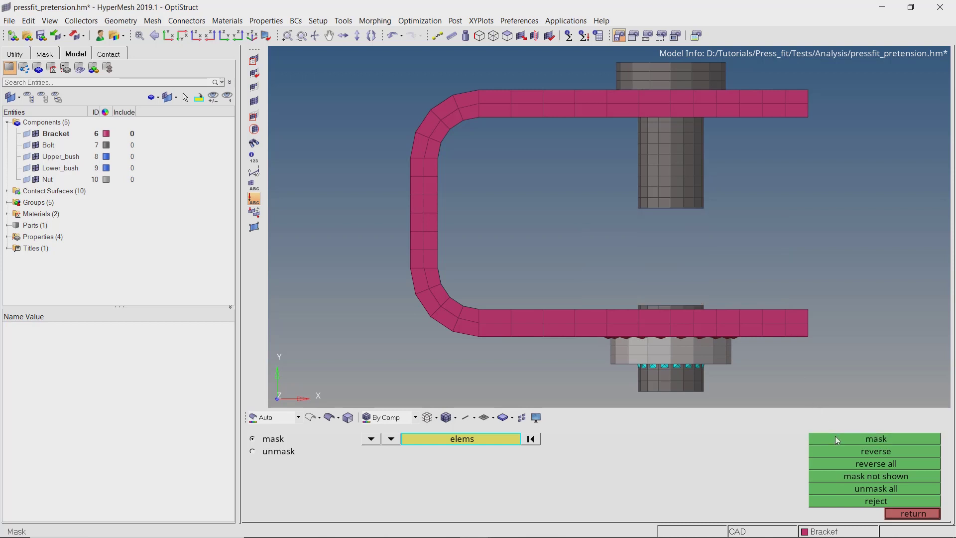
middle_click(834, 435)
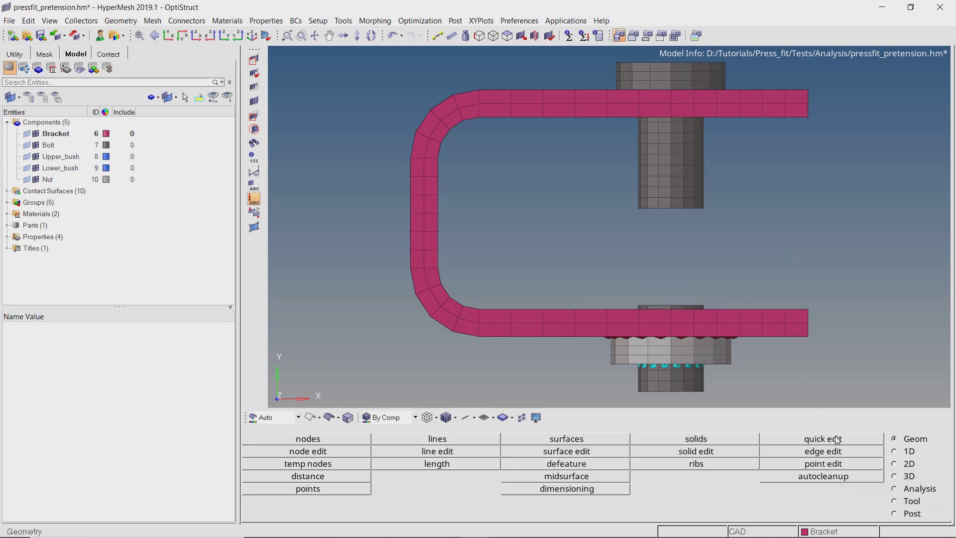
Create a new contact surface named pretension.
right_click(188, 138)
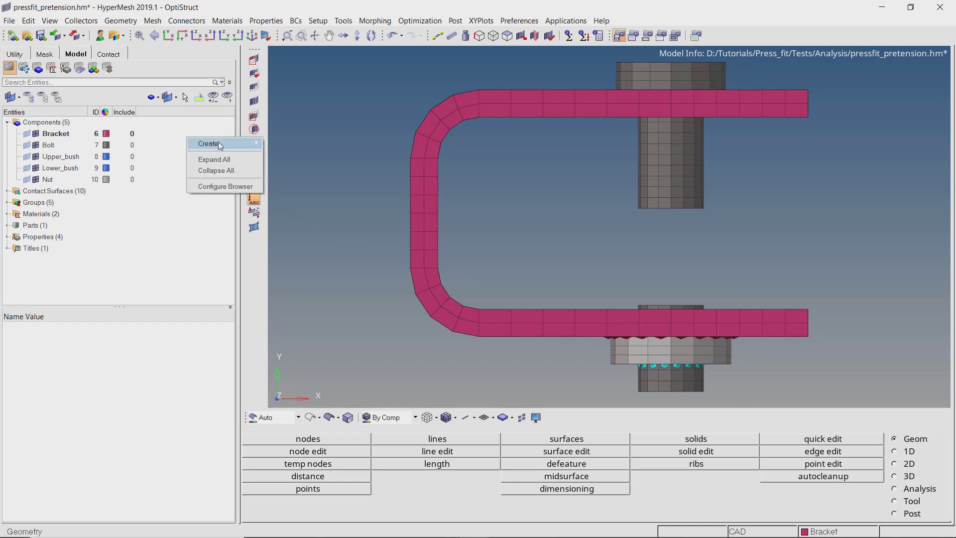
mouse_move(229, 144)
left_click(321, 220)
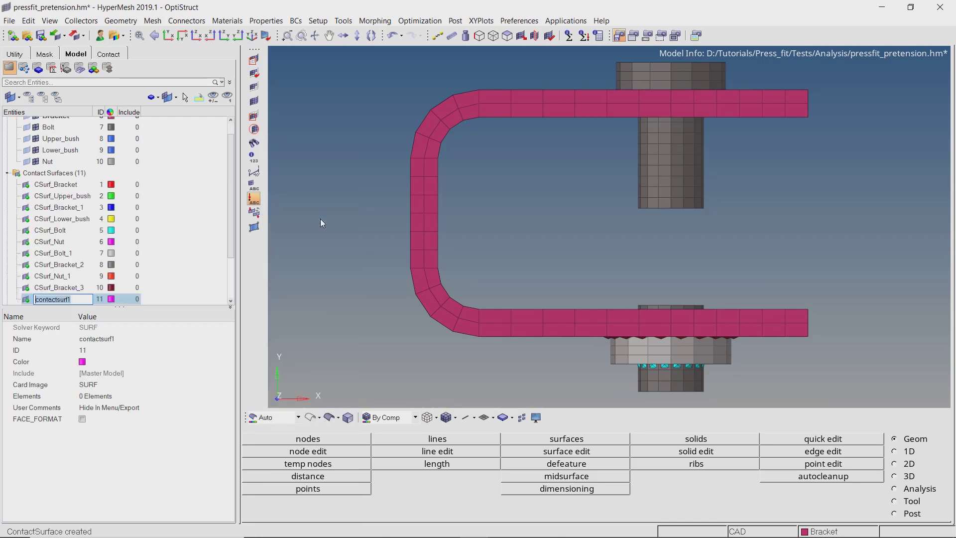
type("pretension")
key("Return")
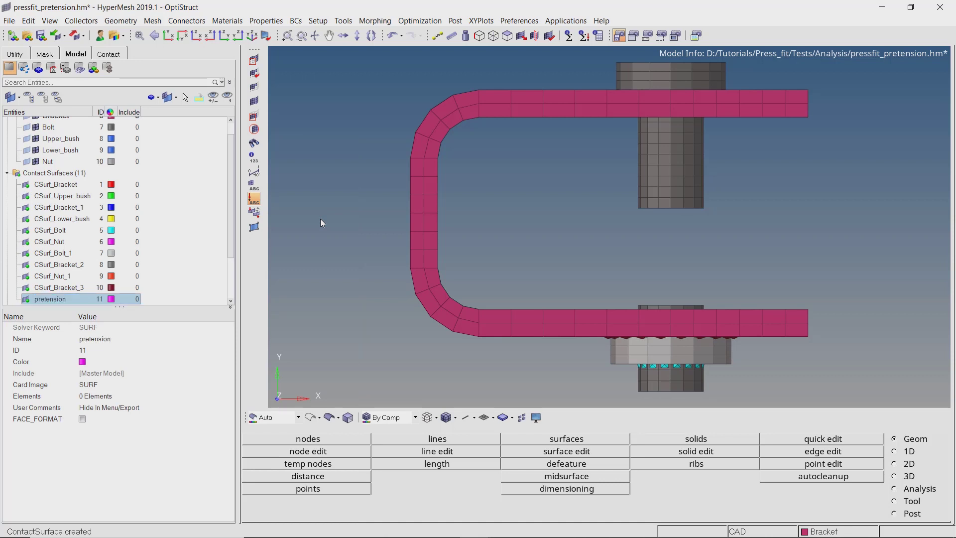
Add the 32 solid element faces on the bolt's exposed cut end to pretension.
left_click(149, 396)
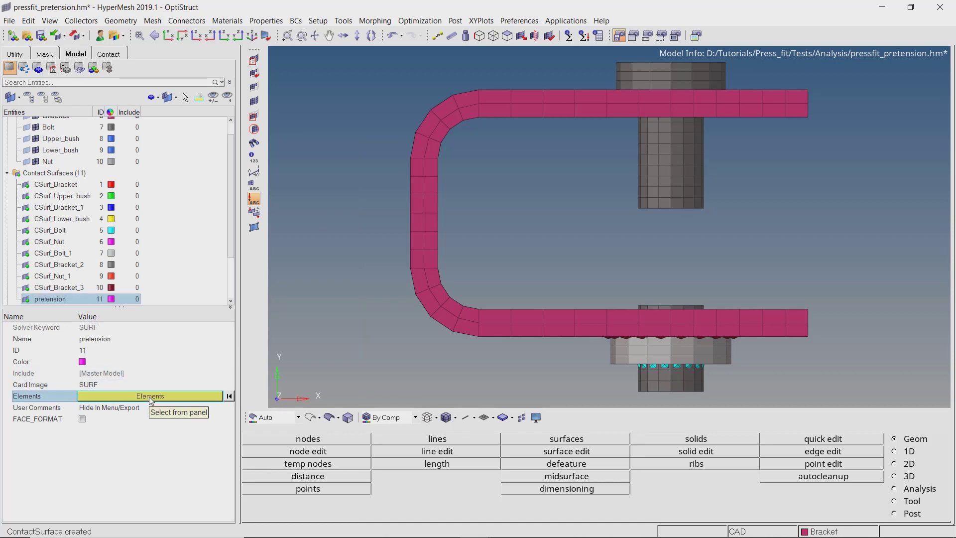
left_click(151, 399)
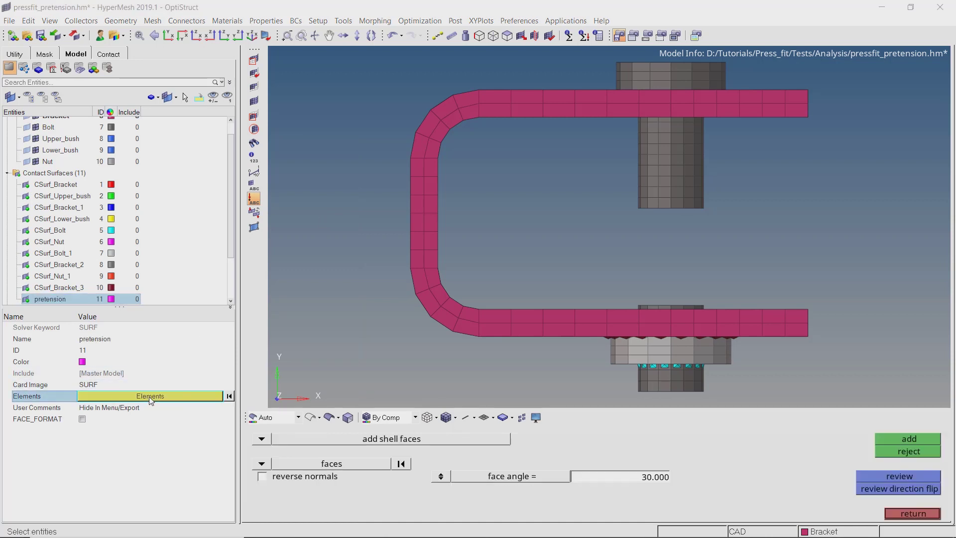
left_click(263, 440)
left_click(381, 476)
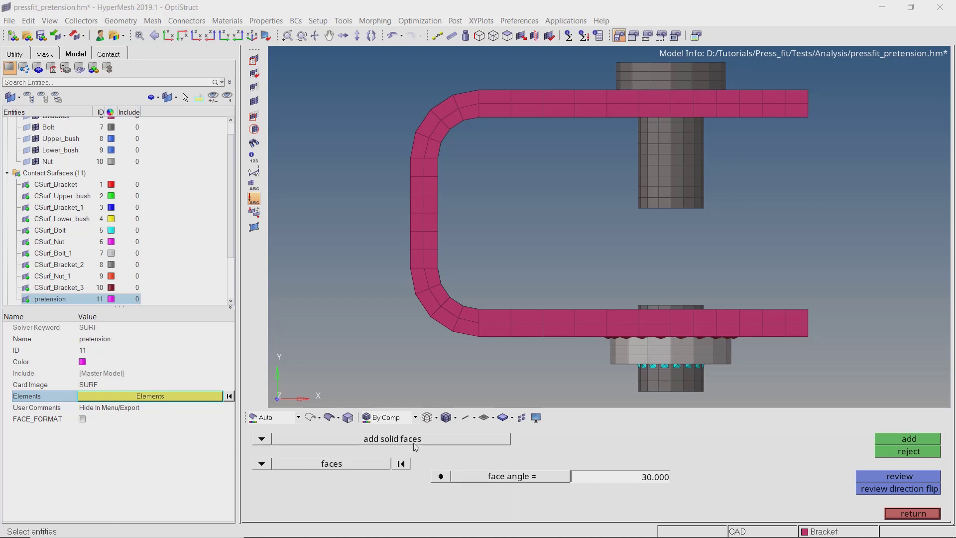
right_click_drag(667, 178, 645, 210, "ctrl")
left_click_drag(643, 246, 635, 228, "ctrl")
scroll(653, 242, "up", 5)
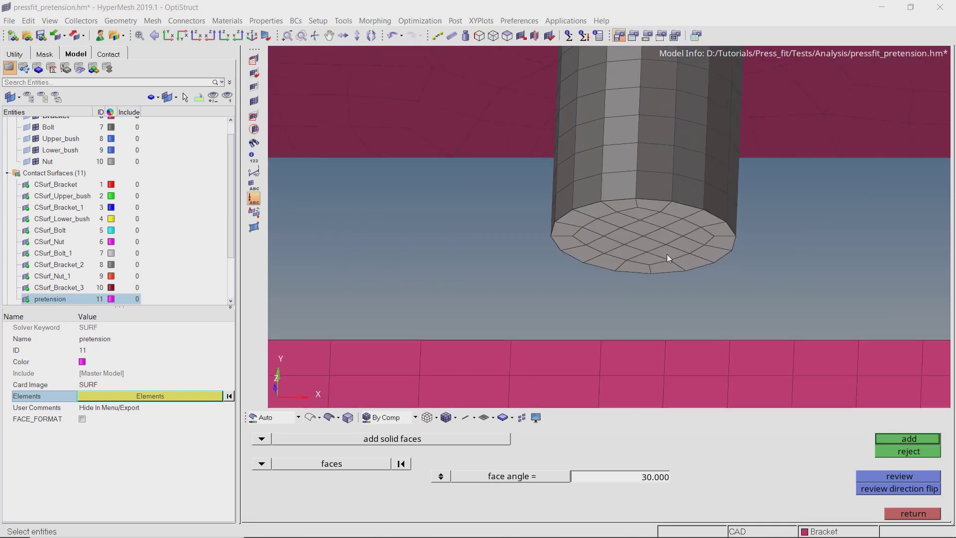
left_click(881, 438)
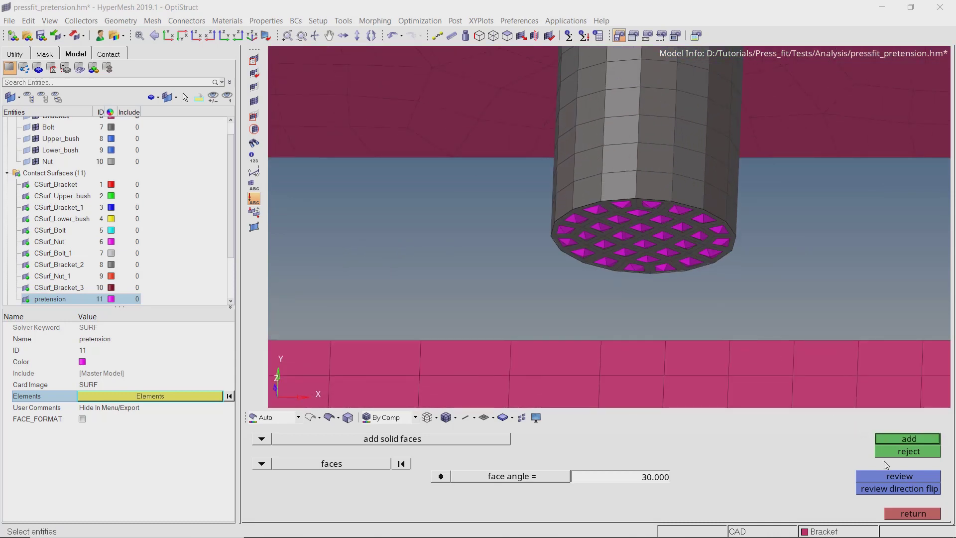
left_click(911, 513)
scroll(710, 168, "down", 5)
Unmask all elements so the complete bolt is displayed again.
left_click_drag(709, 183, 655, 257, "ctrl")
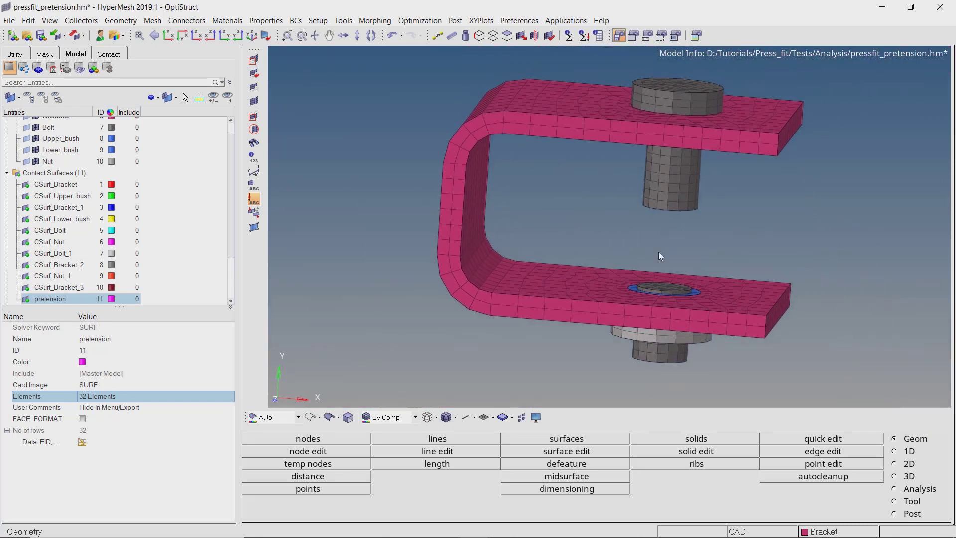
key("F5")
left_click(846, 487)
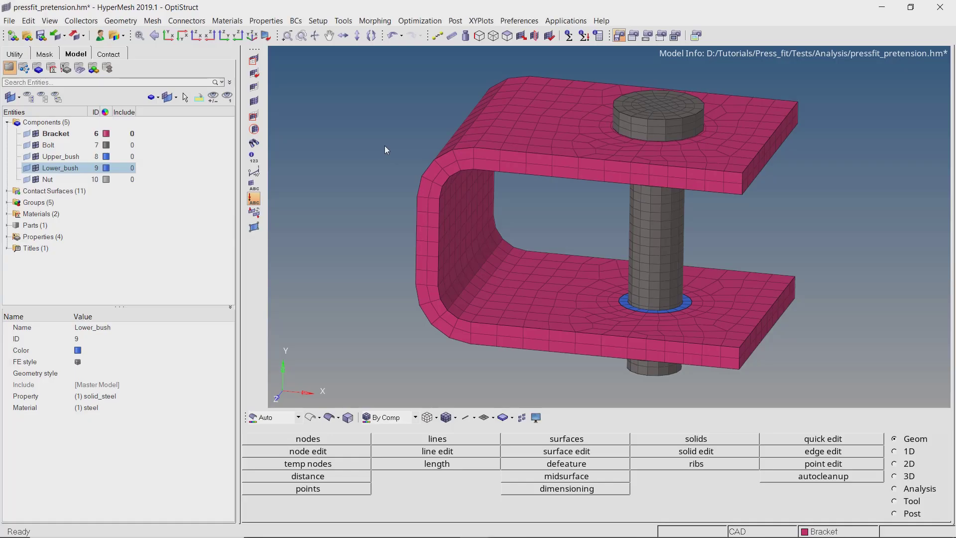
Create a load collector named spc_bracket and set the XY front view.
right_click(204, 134)
mouse_move(274, 139)
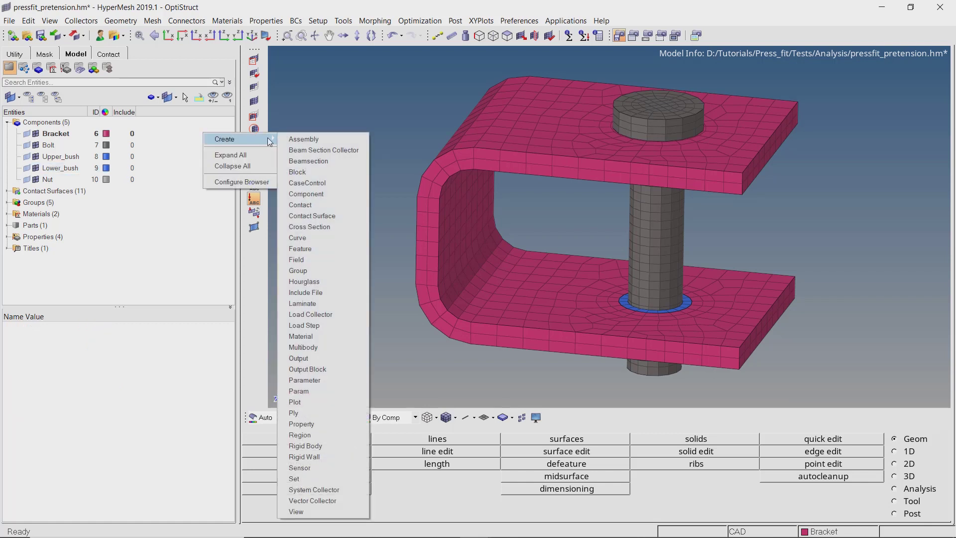
left_click(329, 314)
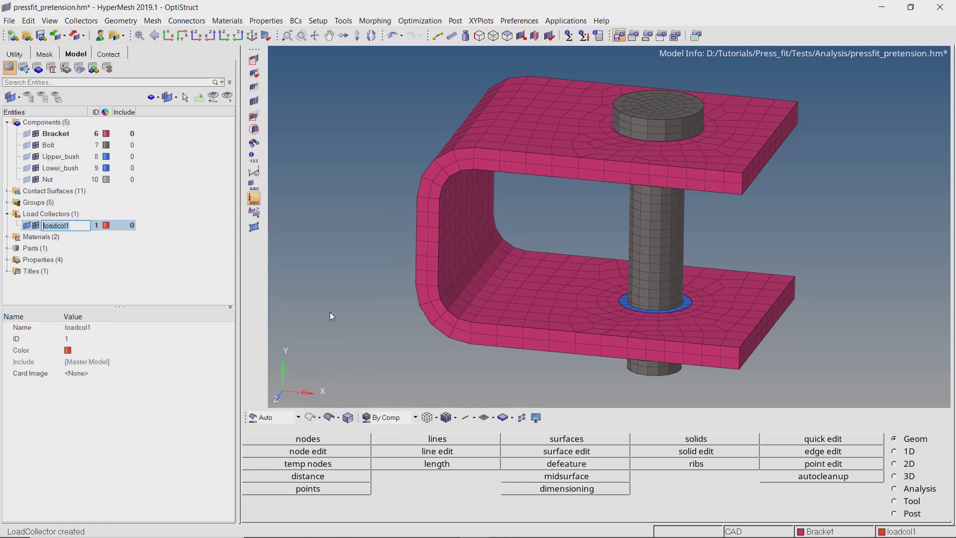
type("spc_bracket")
key("Return")
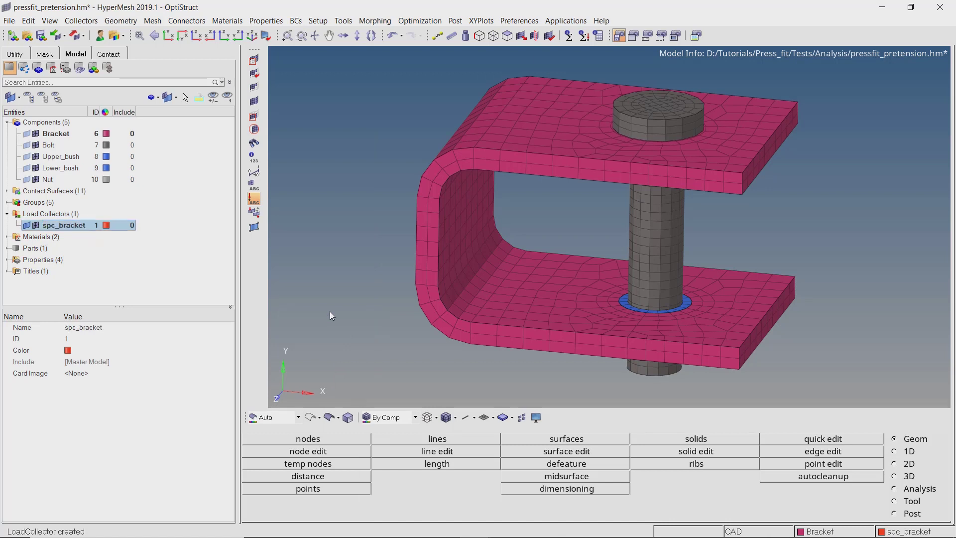
left_click(171, 39)
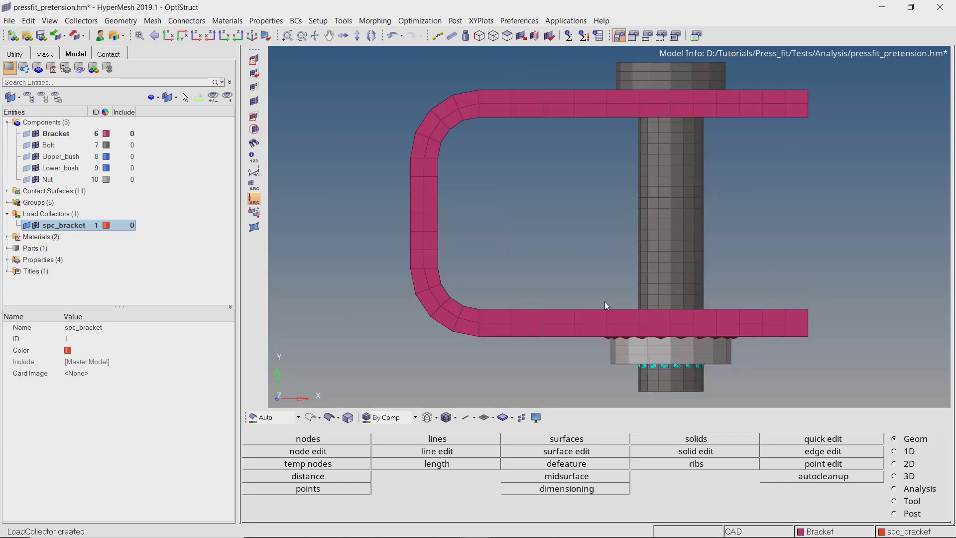
Constrain dof1–dof3 on the 77 nodes of the bracket's curved back wall in spc_bracket.
left_click(914, 491)
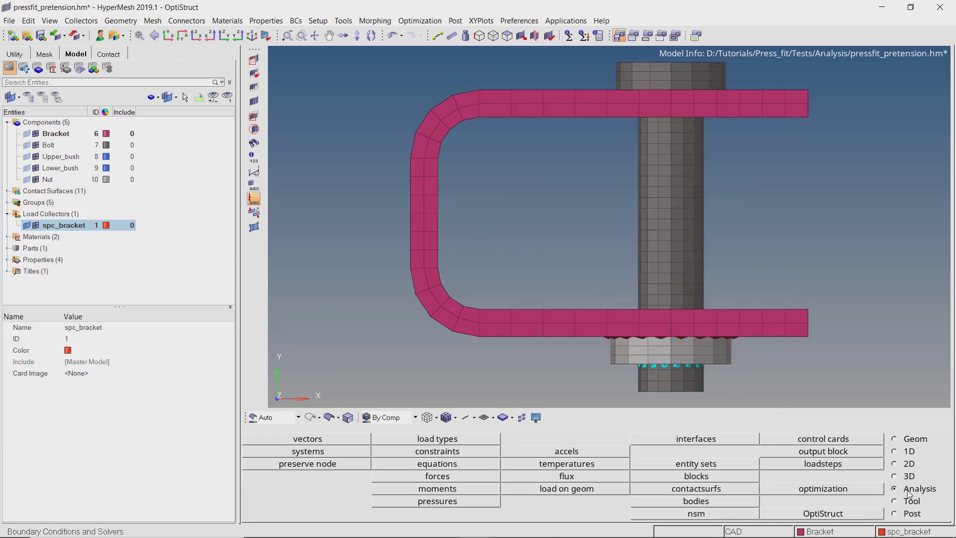
left_click(491, 453)
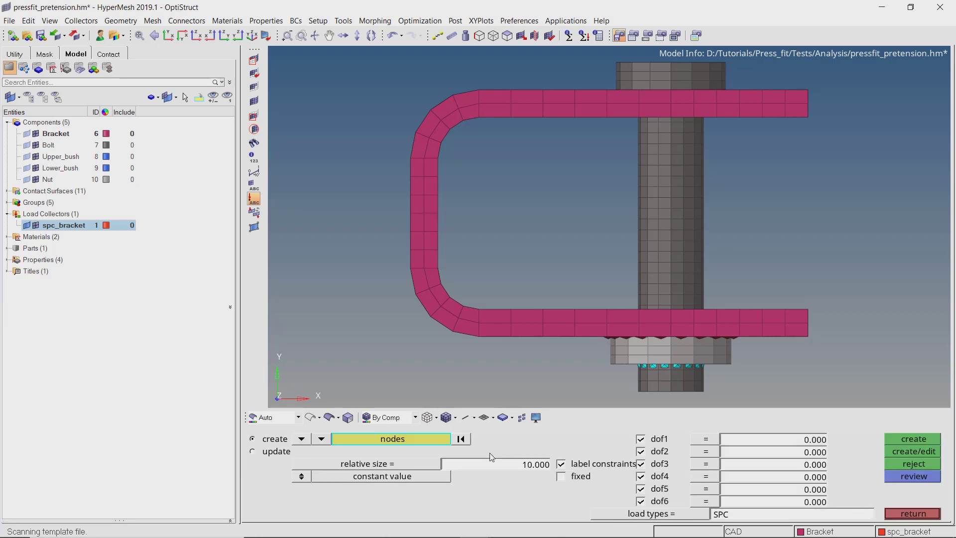
right_click_drag(449, 326, 457, 315, "ctrl")
left_click_drag(402, 139, 408, 144, "shift")
left_click_drag(423, 233, 426, 266, "shift")
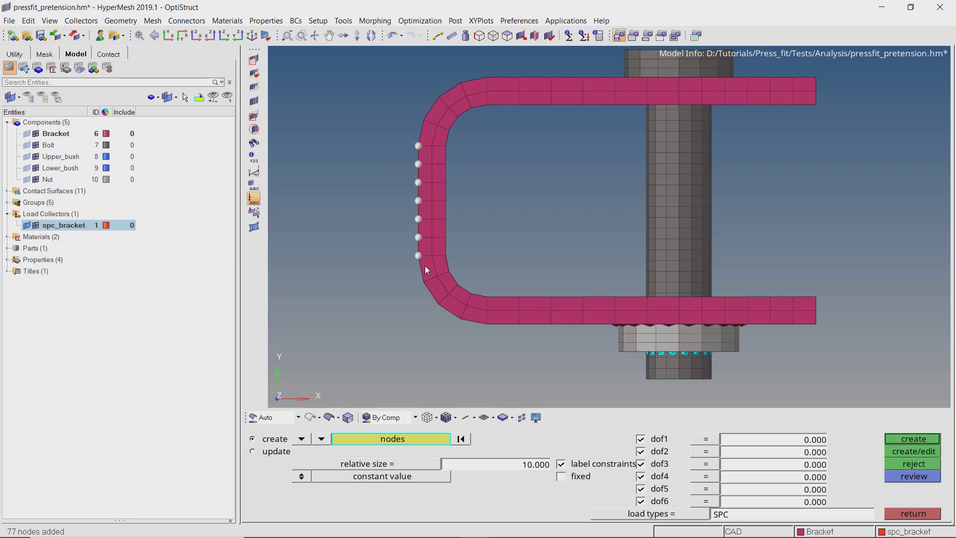
scroll(435, 231, "down", 3)
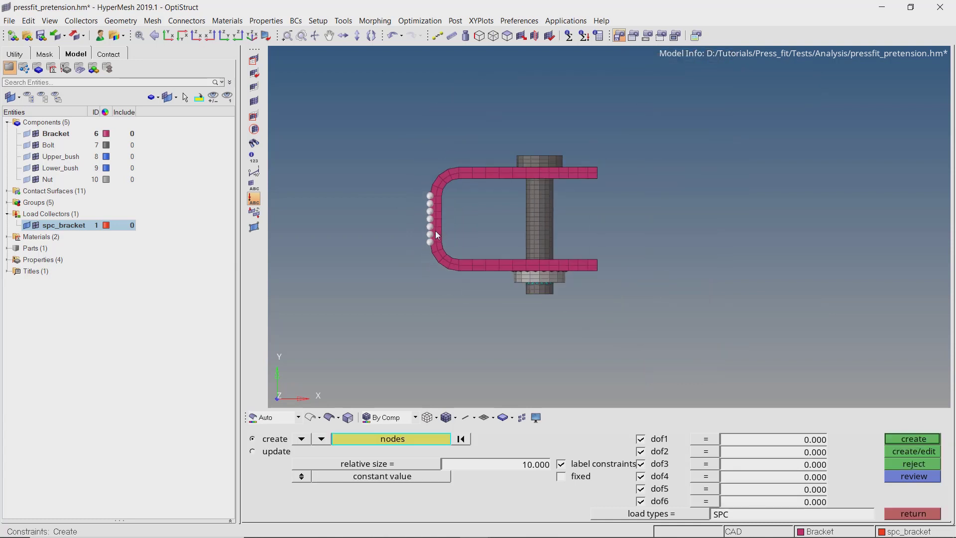
left_click_drag(435, 231, 459, 241, "ctrl")
scroll(493, 246, "up", 4)
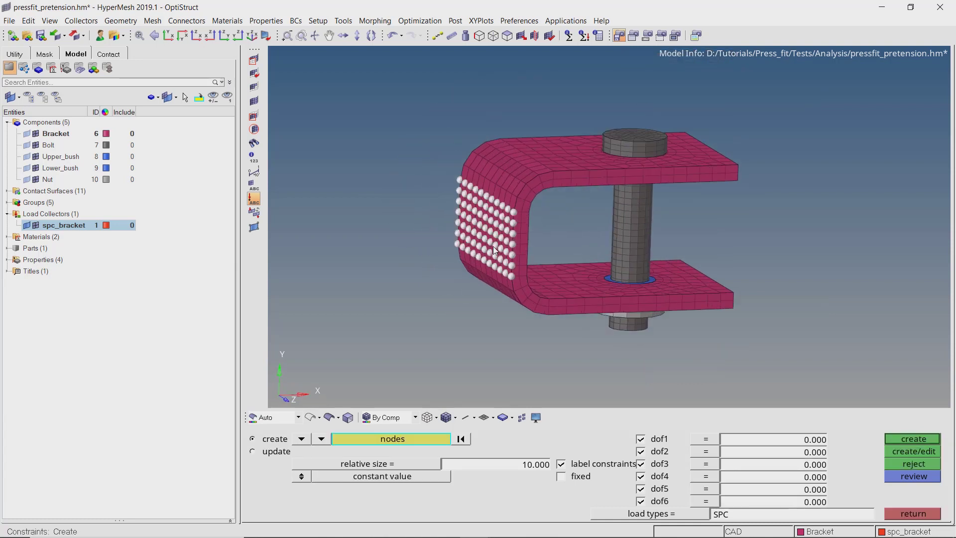
left_click(641, 501)
left_click(641, 488)
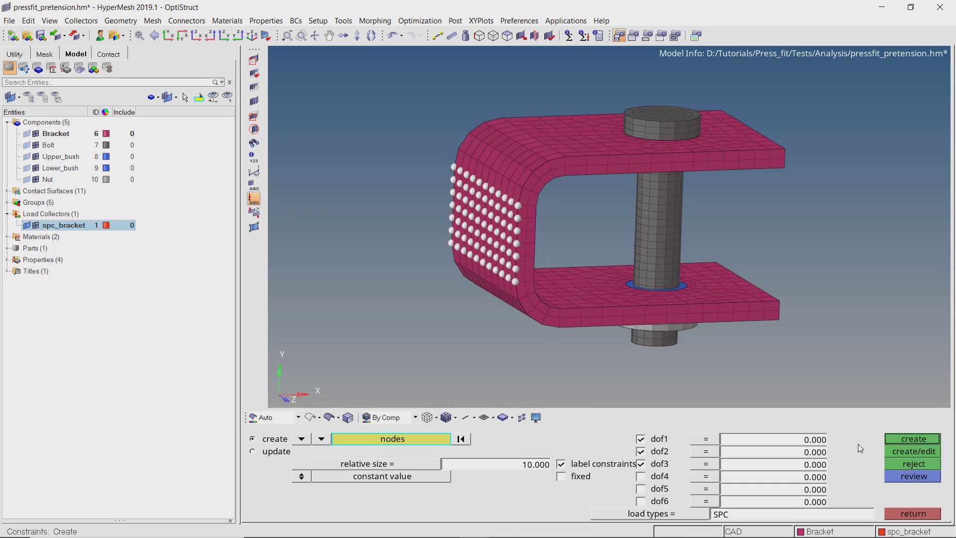
left_click(892, 439)
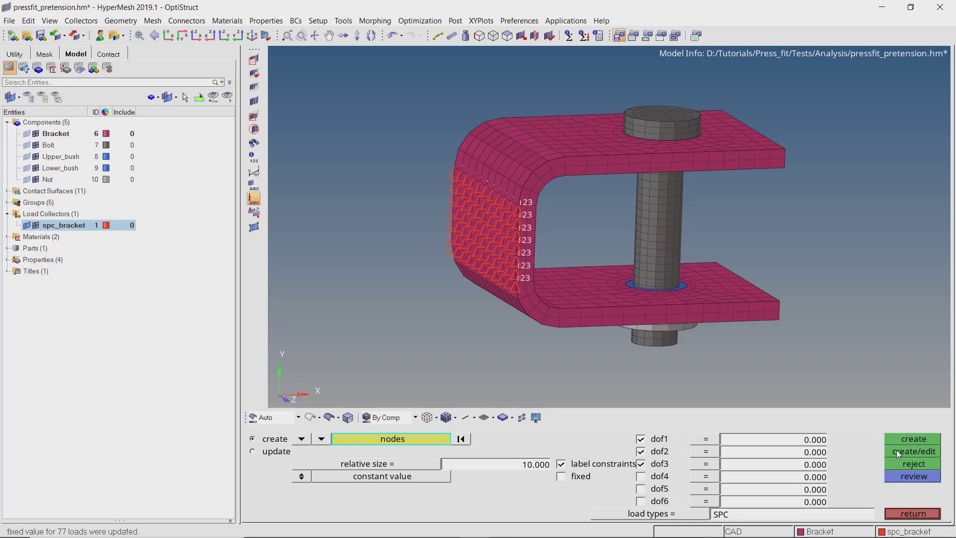
left_click(907, 518)
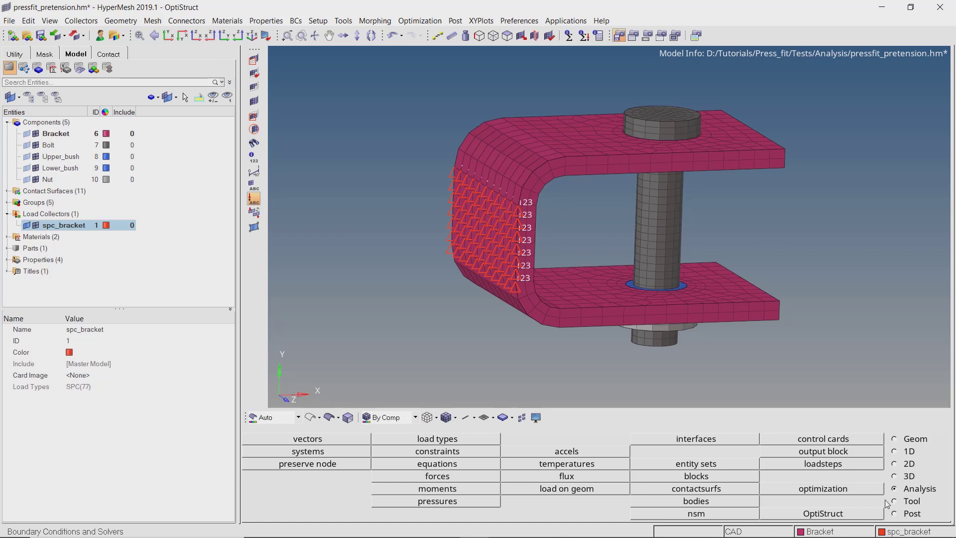
Create non-linear static load step 'pressfit' using spc_bracket as its SPC.
right_click(186, 138)
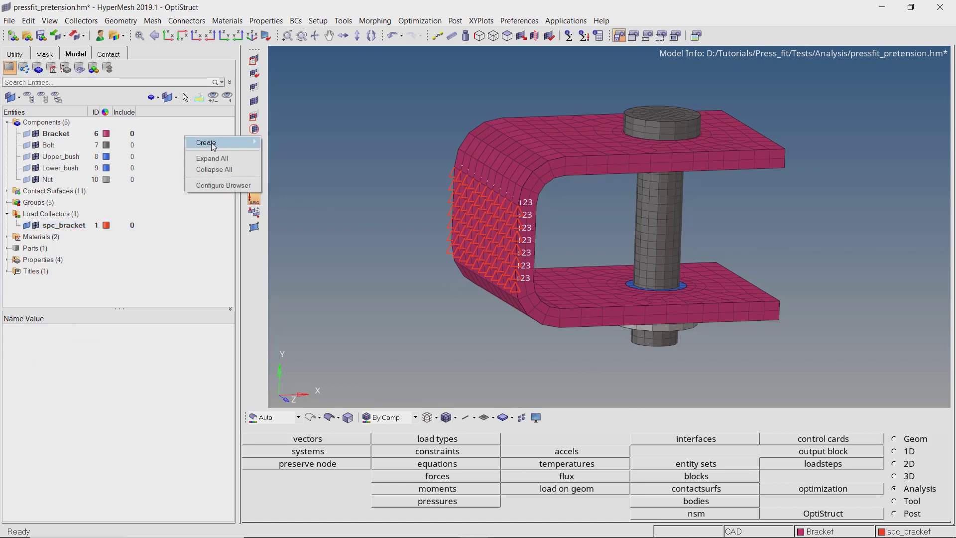
mouse_move(244, 143)
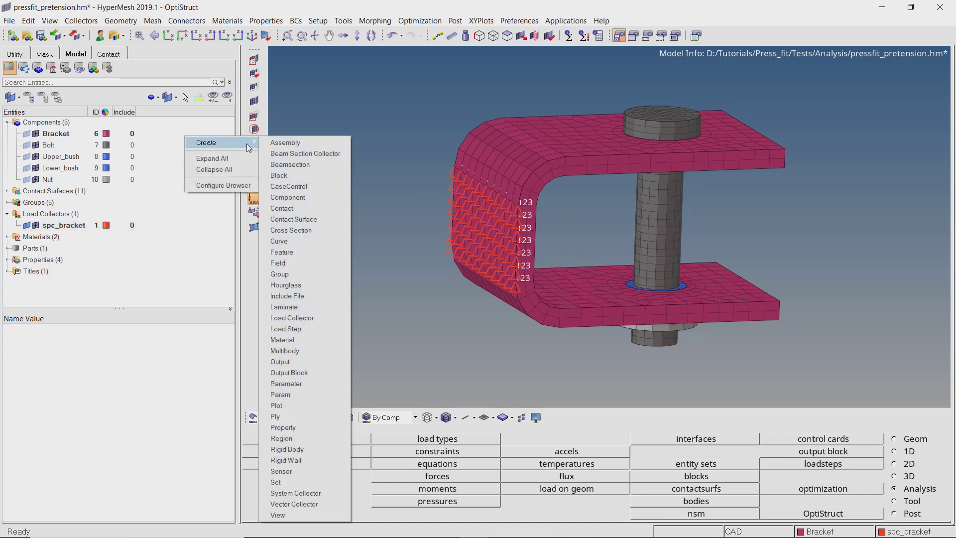
left_click(313, 327)
type("pressfit")
key("Return")
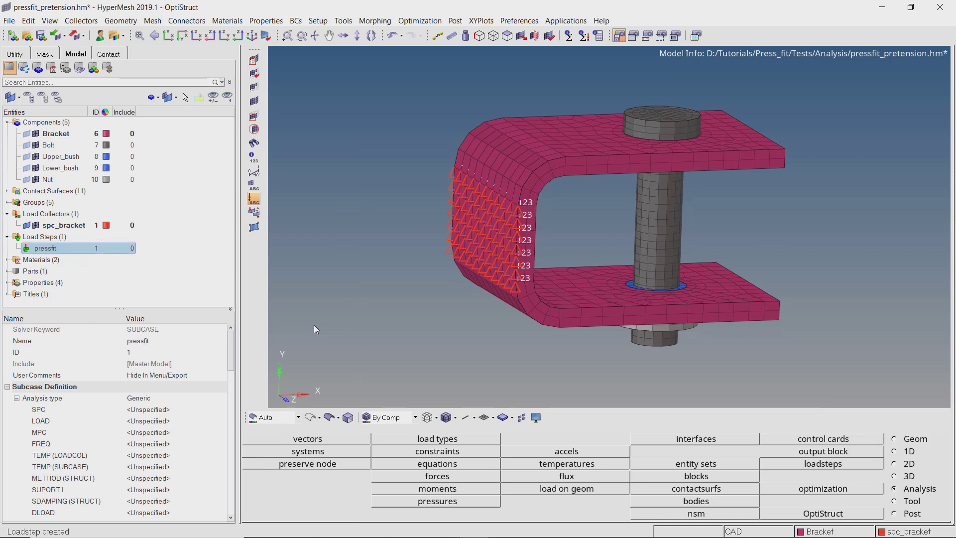
left_click(157, 399)
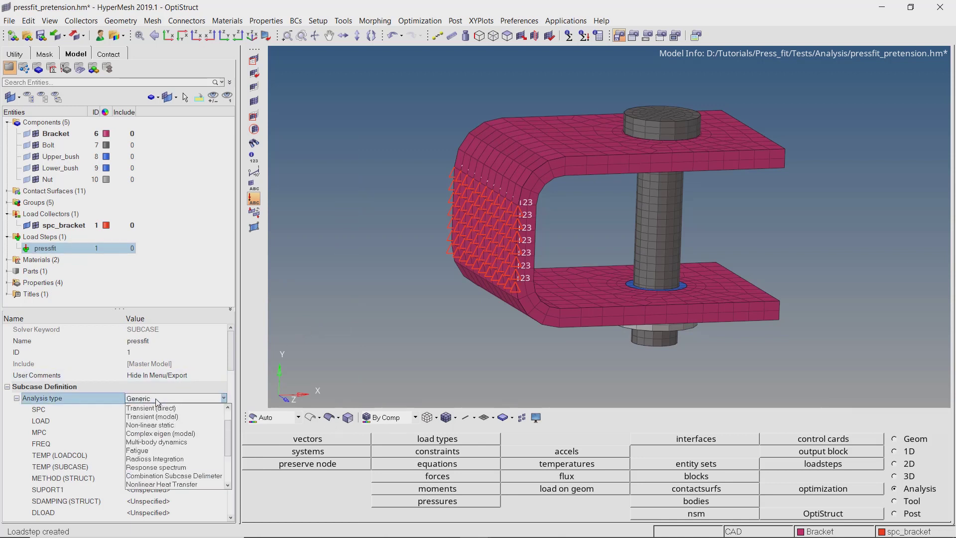
left_click(165, 484)
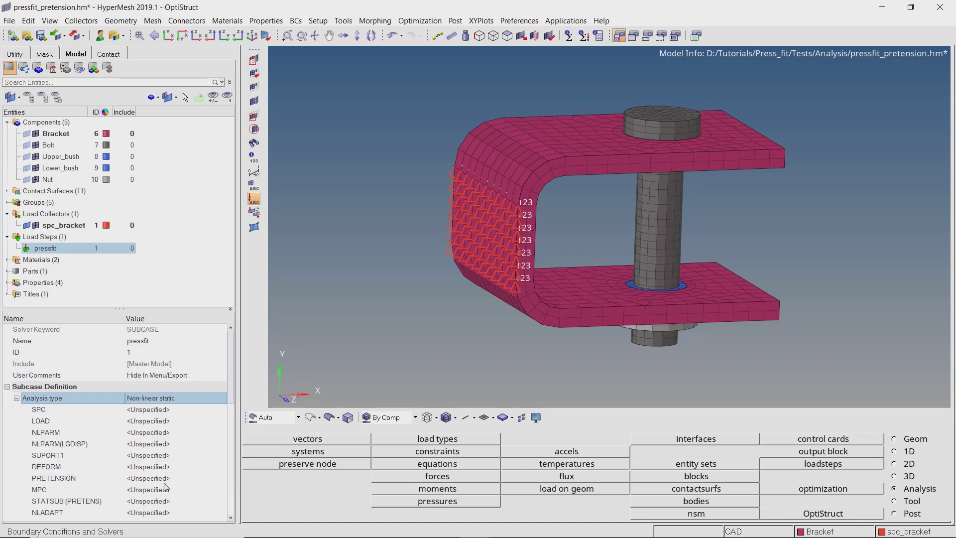
left_click(158, 410)
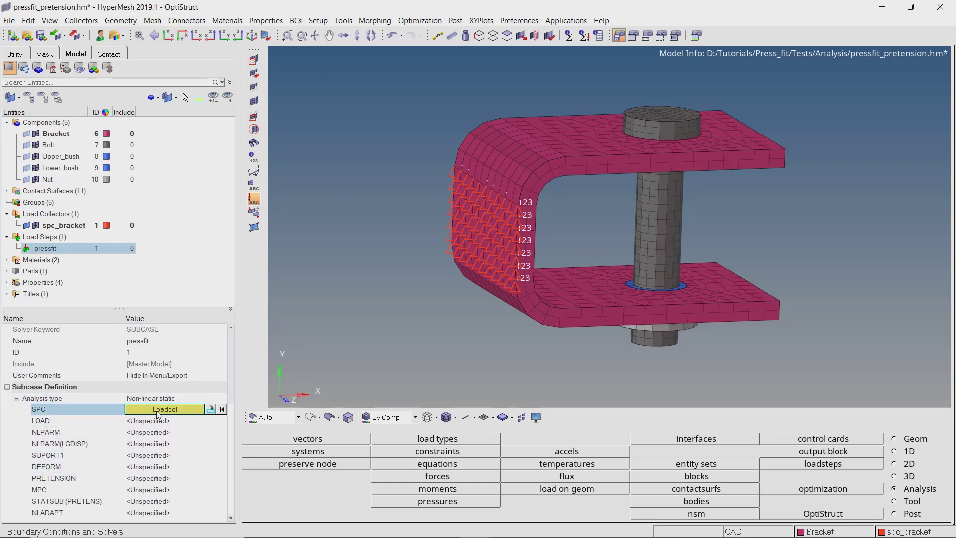
left_click(78, 396)
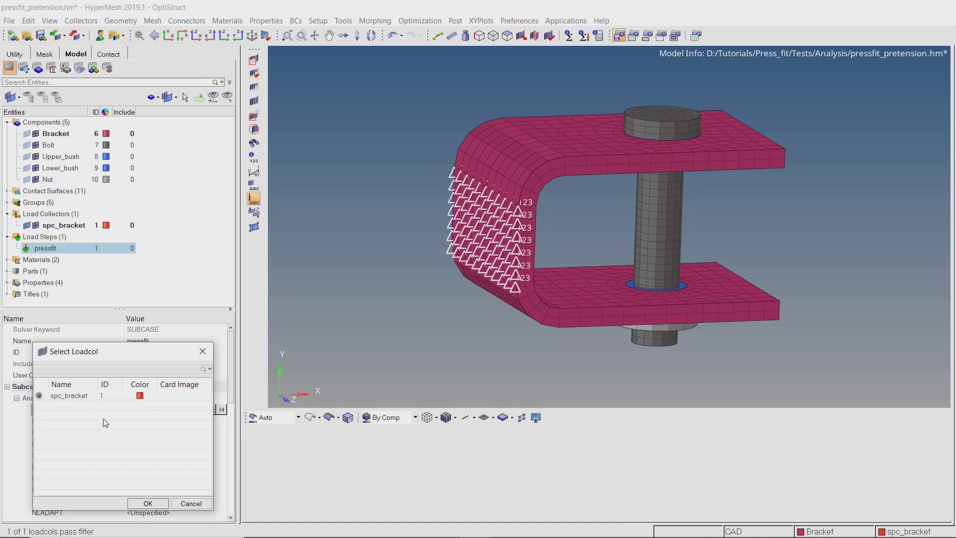
left_click(149, 502)
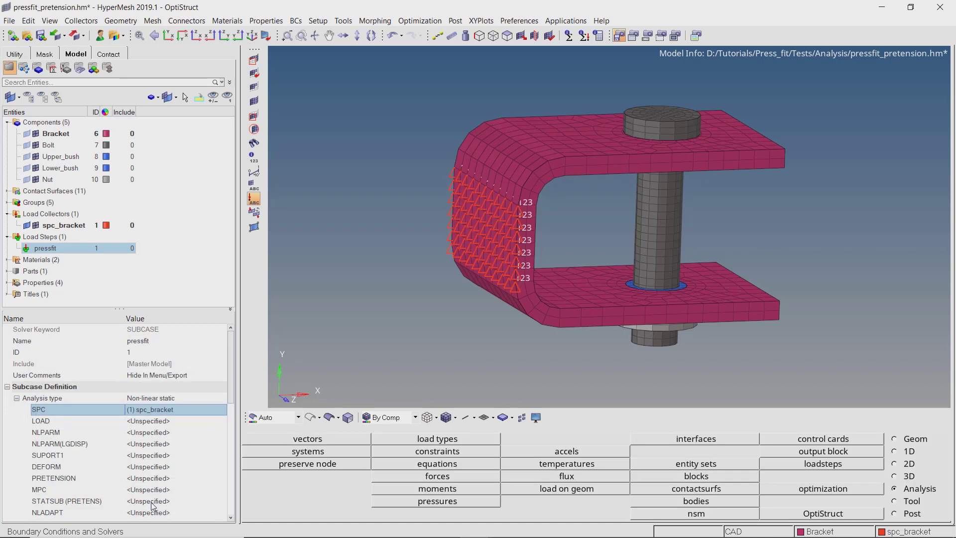
Add NLPARM collector 'nlparm' to pressfit with NINC 10 and MAXITER 100.
right_click(156, 447)
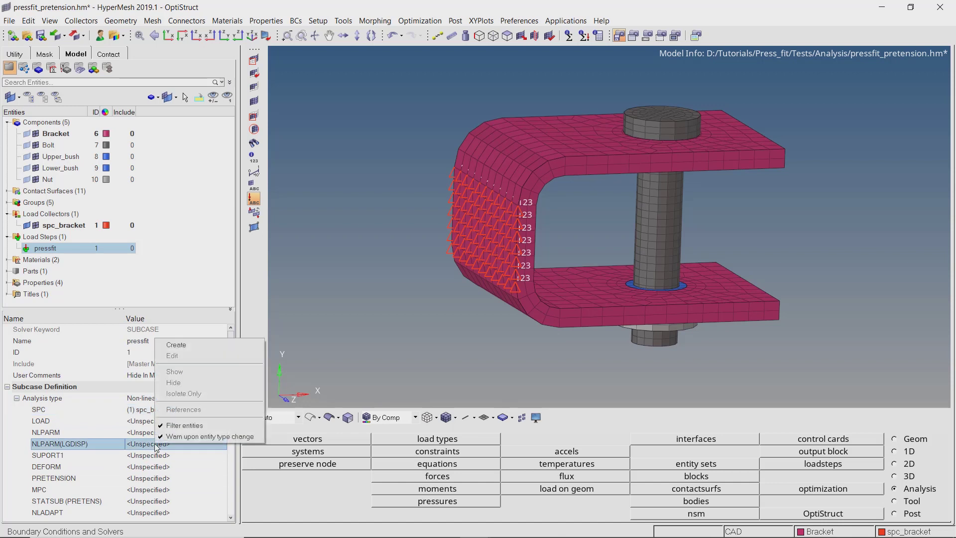
left_click(189, 345)
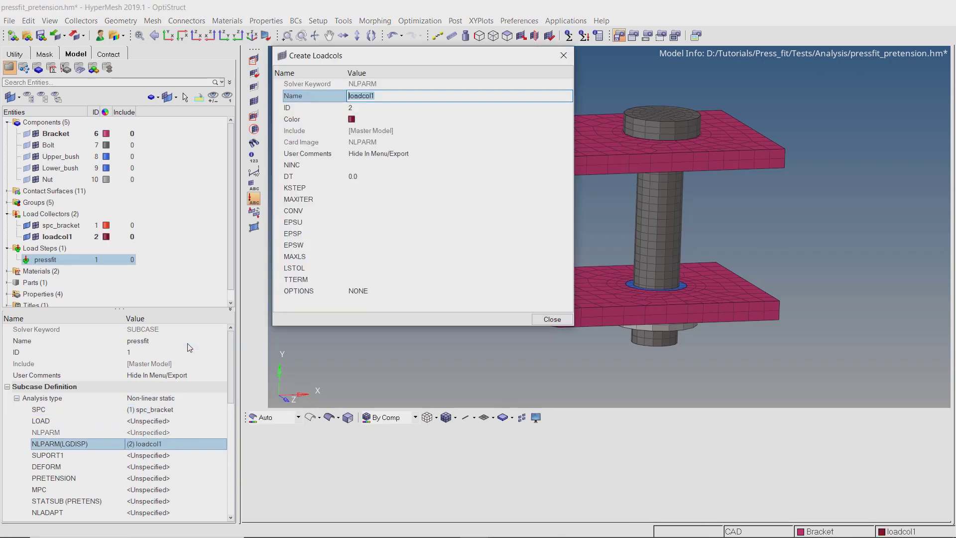
type("nlparm")
key("Return")
left_click(387, 164)
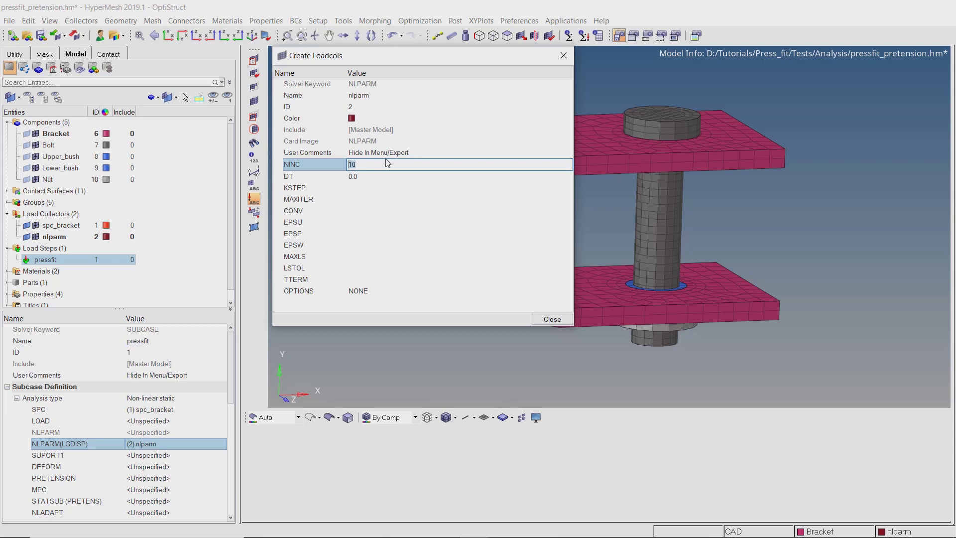
key("Return")
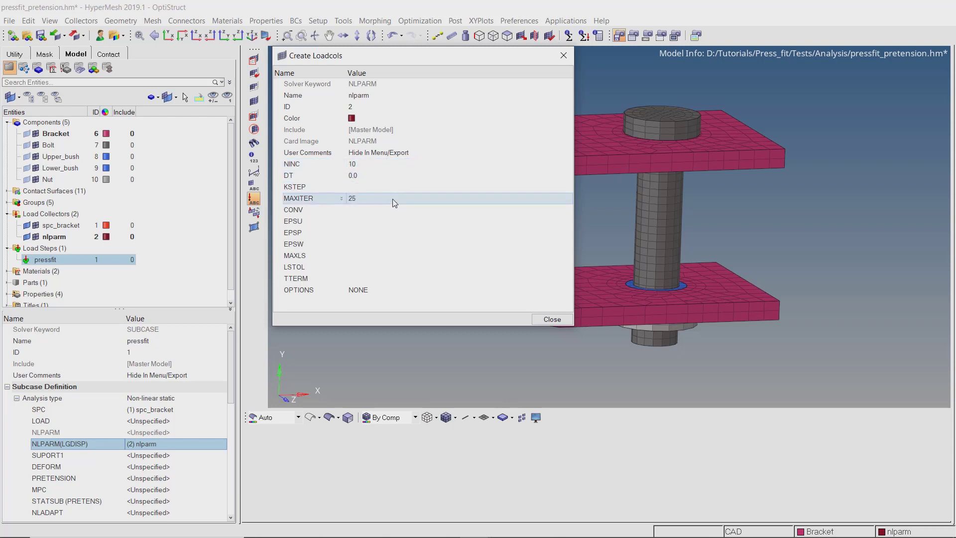
left_click(393, 198)
type("100")
key("Return")
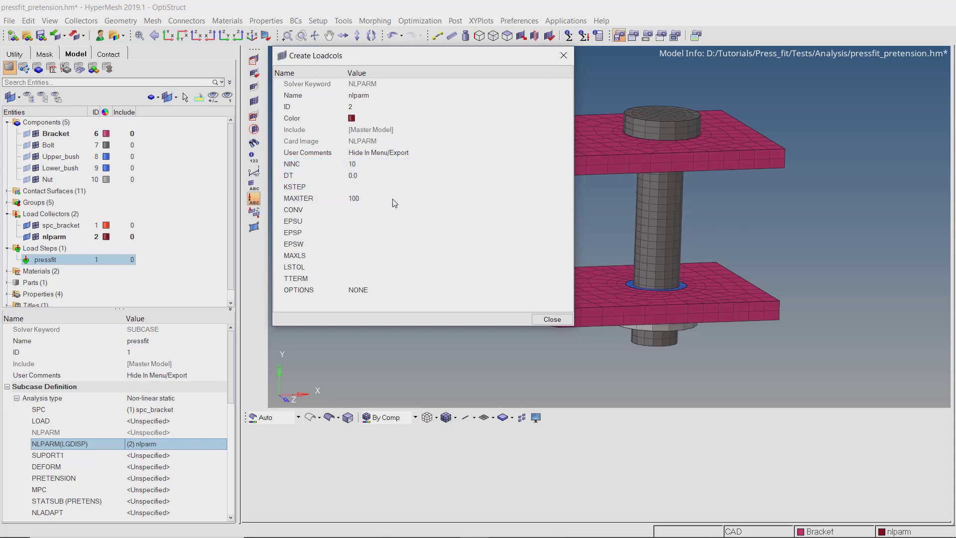
left_click(545, 318)
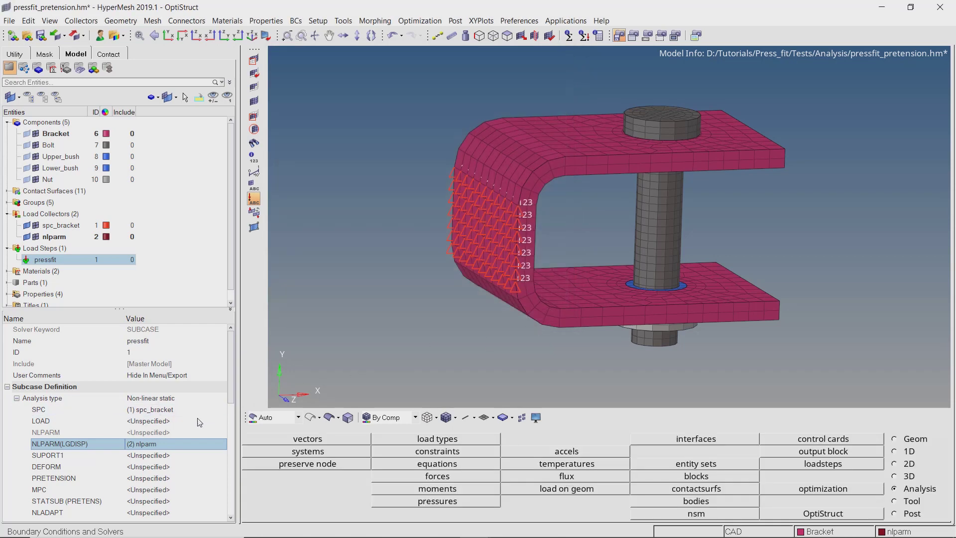
Create NLOUT collector 'nlout' for pressfit with NINT enabled at 10.
scroll(189, 426, "down", 2)
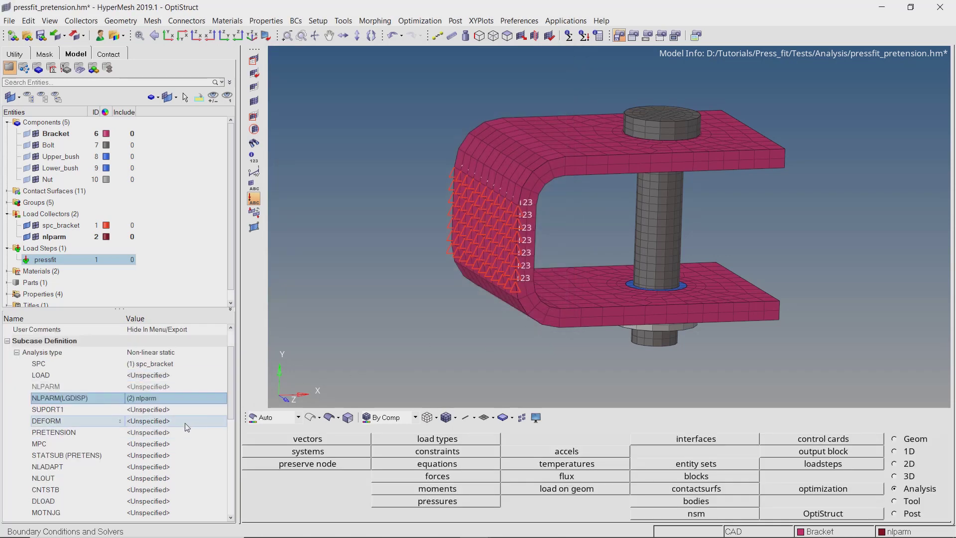
right_click(161, 477)
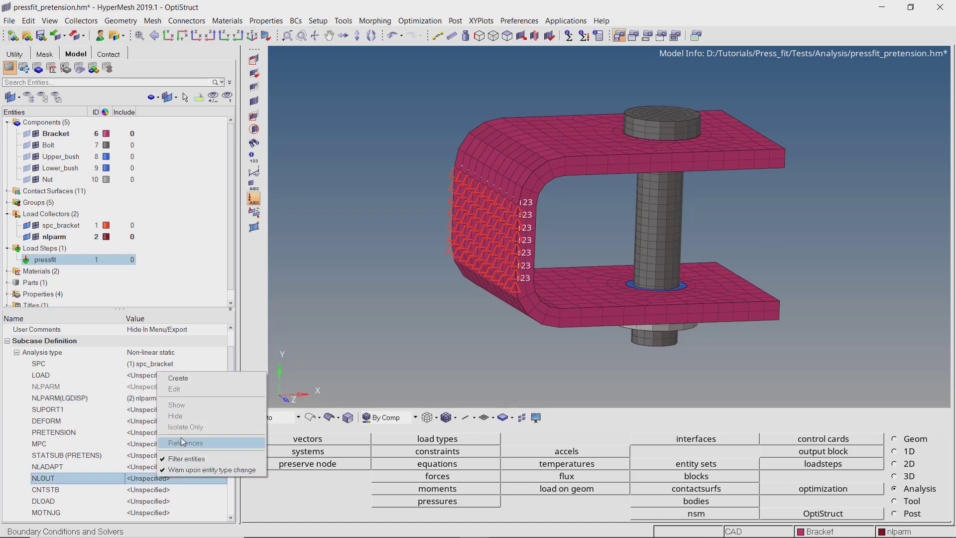
left_click(205, 381)
type("nlout")
key("Return")
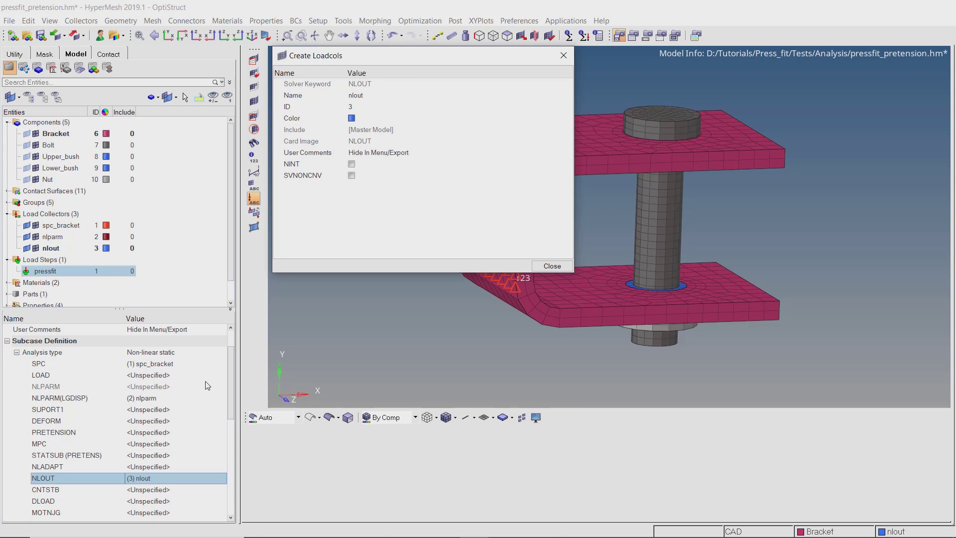
left_click(351, 164)
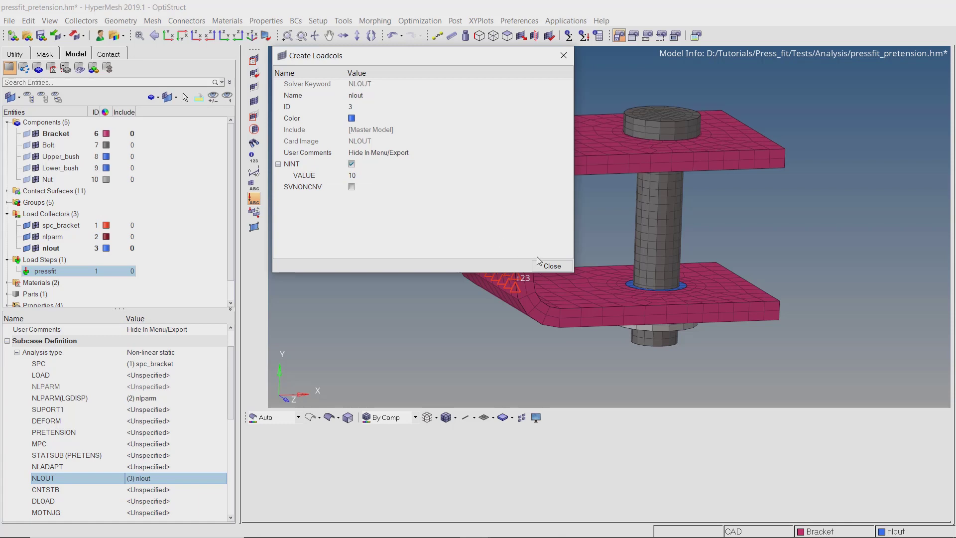
left_click(551, 267)
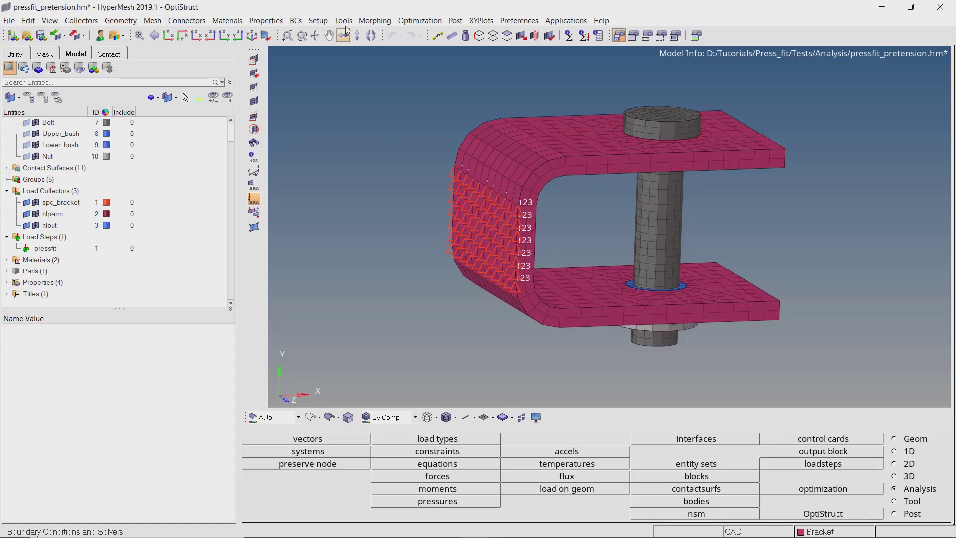
Add a 3D bolt in the Pretension Manager from the existing 'pretension' contact surface.
left_click(344, 22)
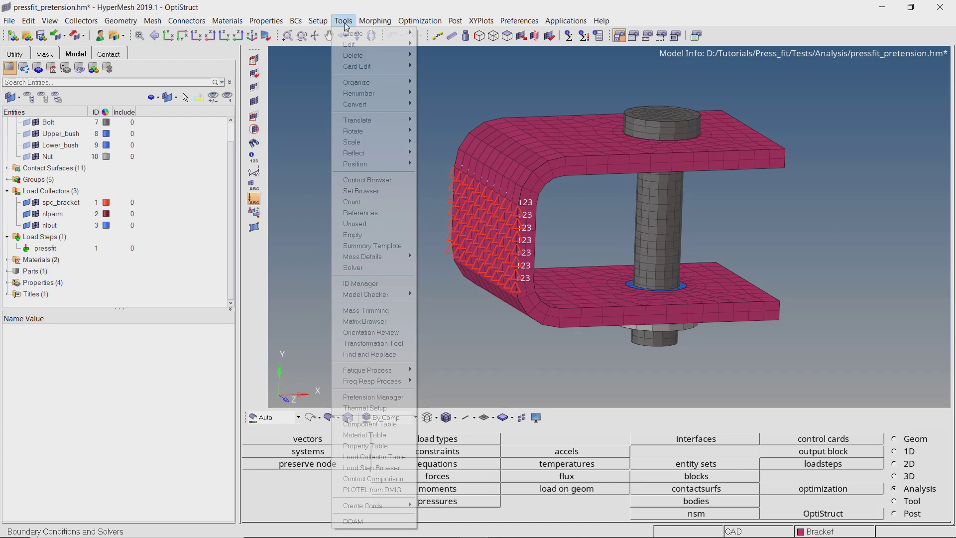
left_click(393, 396)
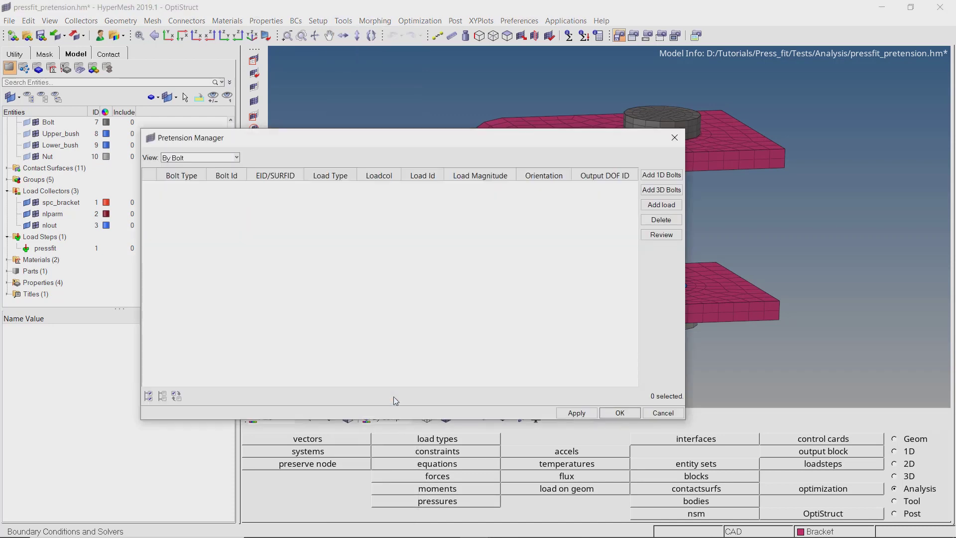
left_click(662, 191)
left_click(667, 203)
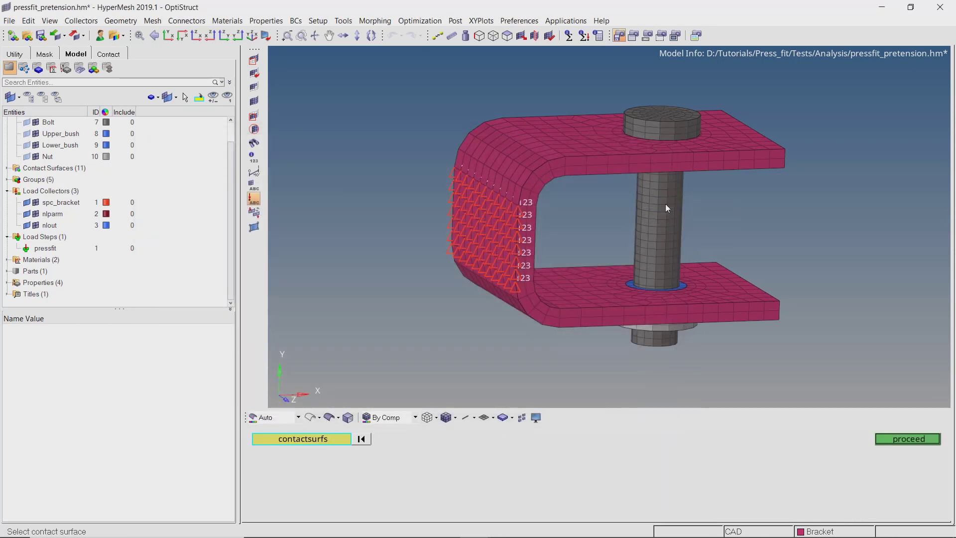
left_click(337, 437)
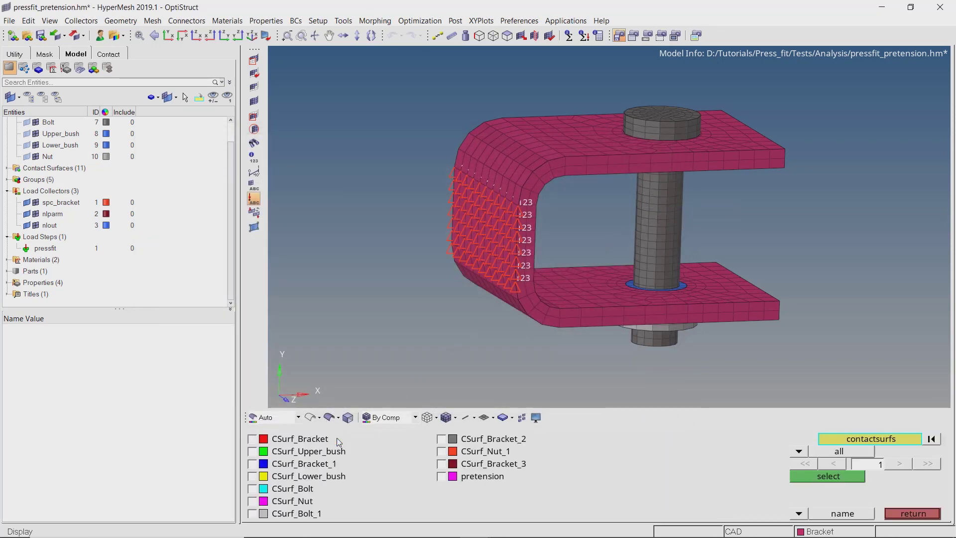
left_click(441, 477)
left_click(828, 477)
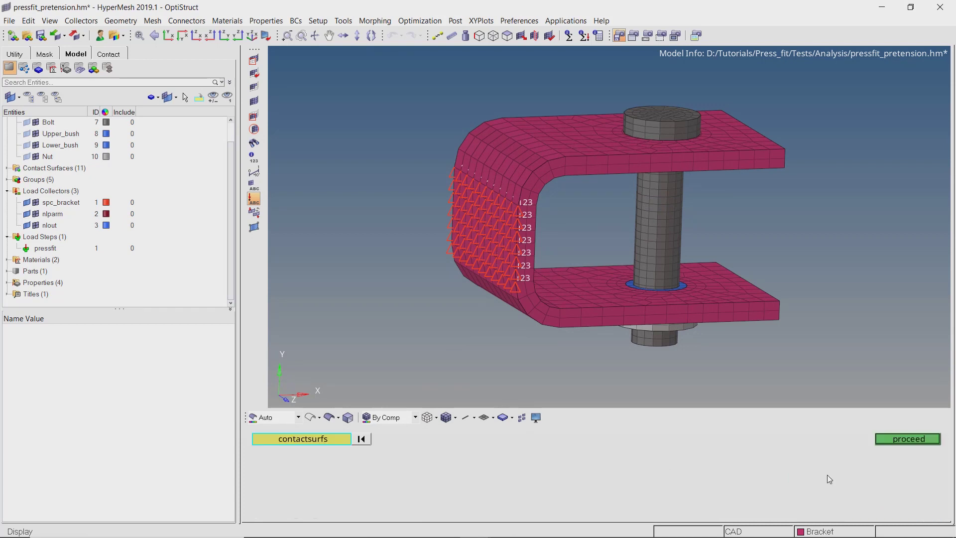
left_click(887, 440)
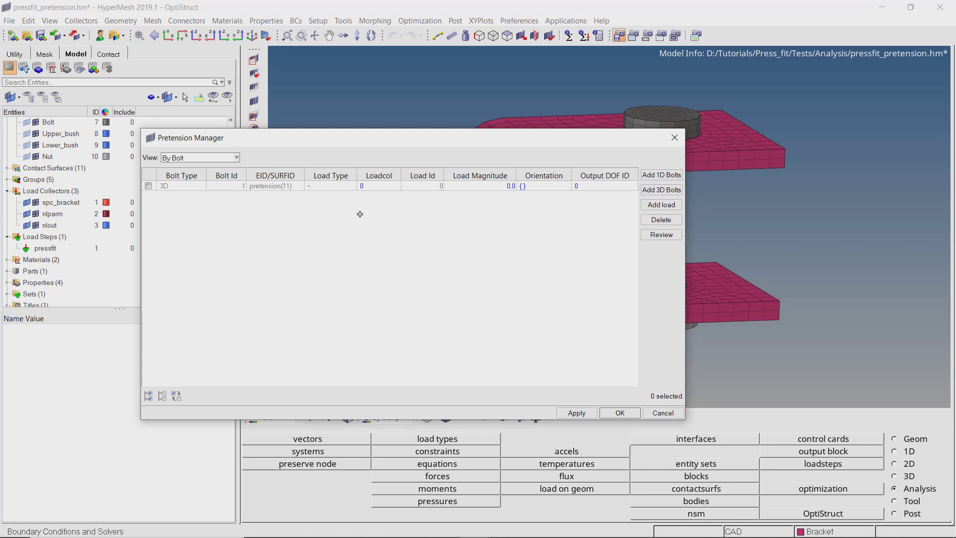
Give the bolt a 1000 Force pretension load in new collector PRETENS_1.
left_click(338, 189)
left_click(335, 204)
left_click(389, 188)
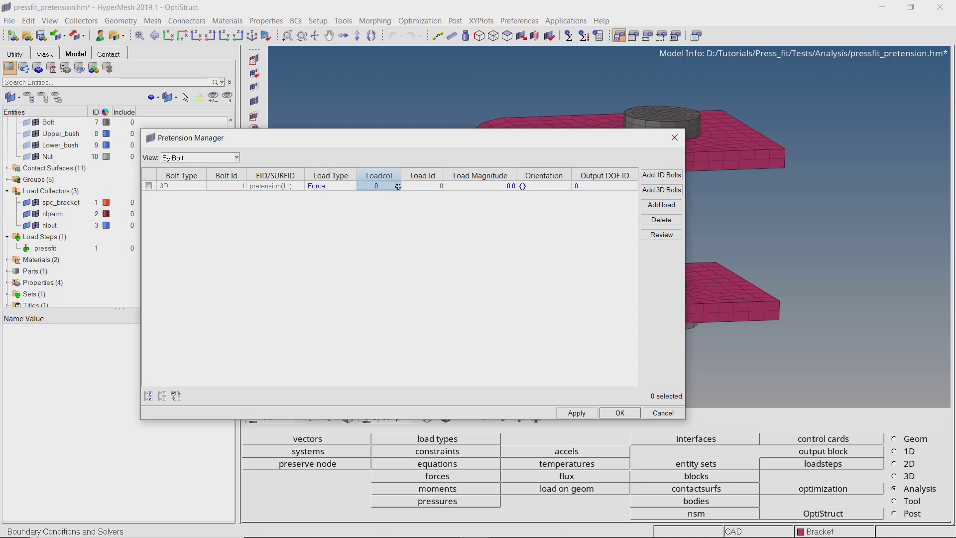
left_click(399, 186)
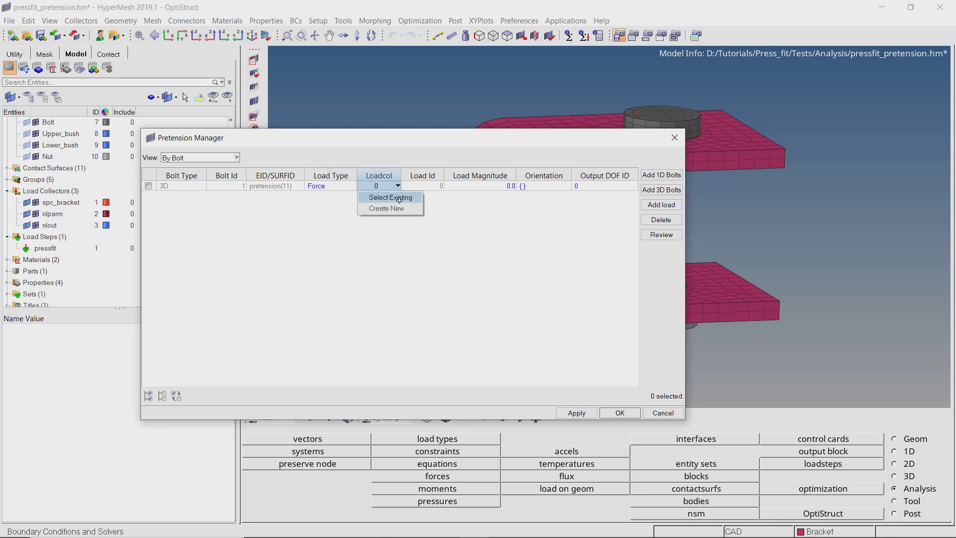
left_click(393, 208)
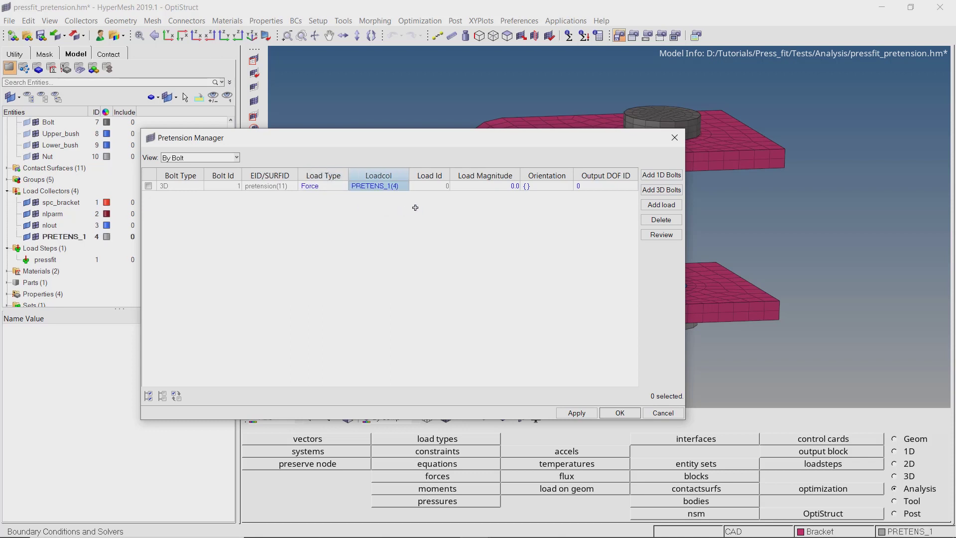
double_click(485, 185)
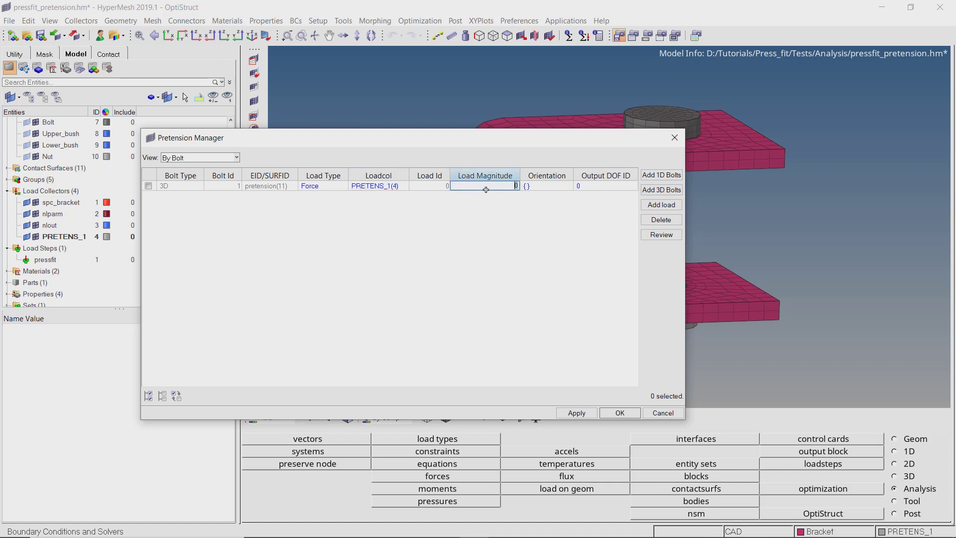
type("1000")
double_click(485, 190)
left_click(583, 415)
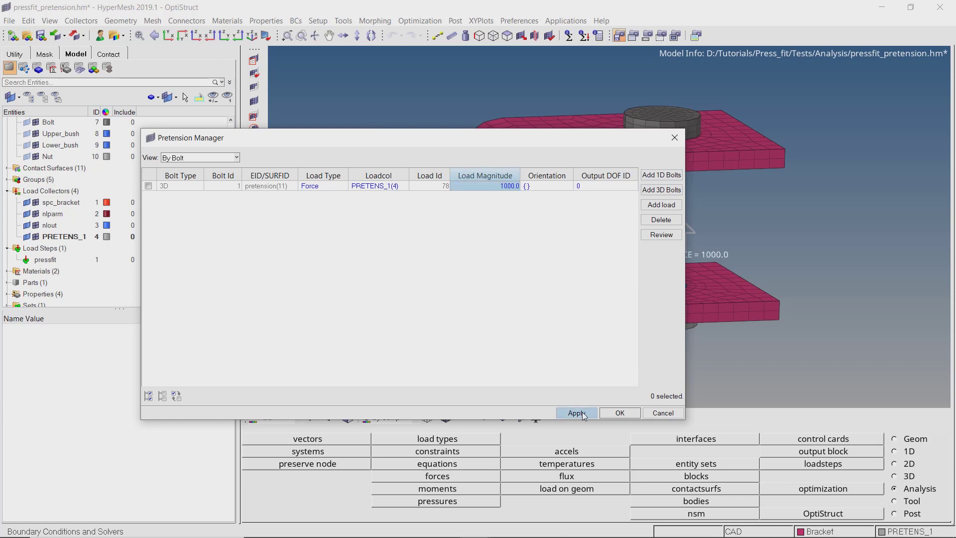
left_click(614, 413)
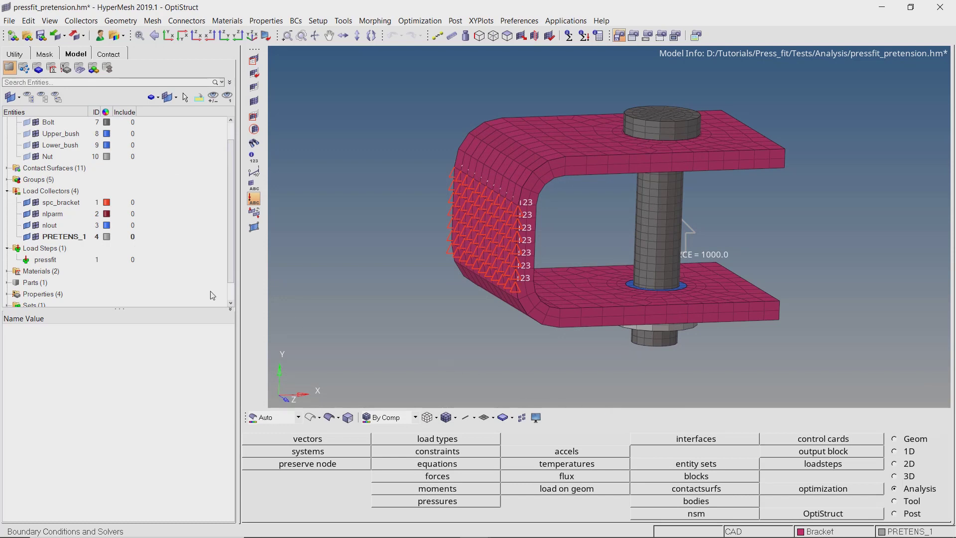
Duplicate pressfit as load step 'pretension' with PRETENS_1 as its PRETENSION load.
right_click(48, 261)
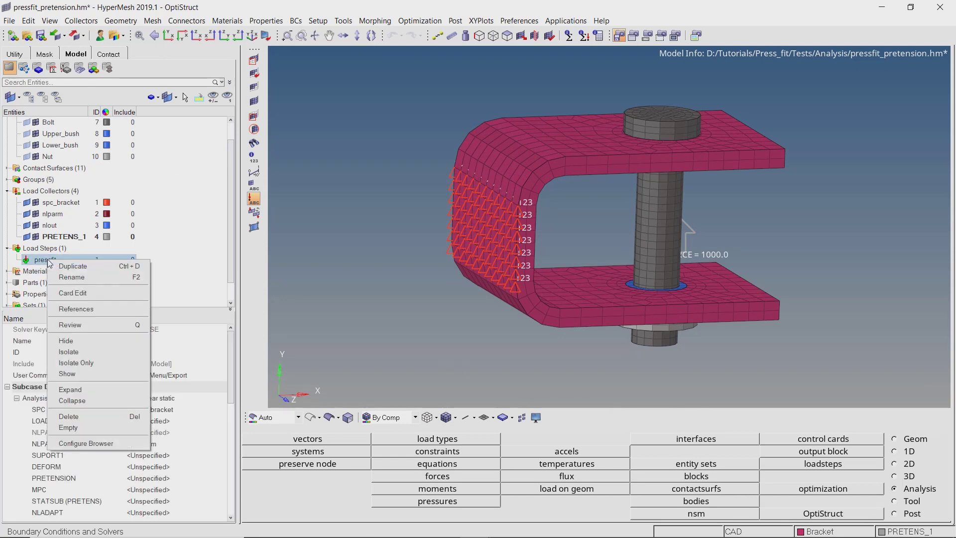
left_click(65, 266)
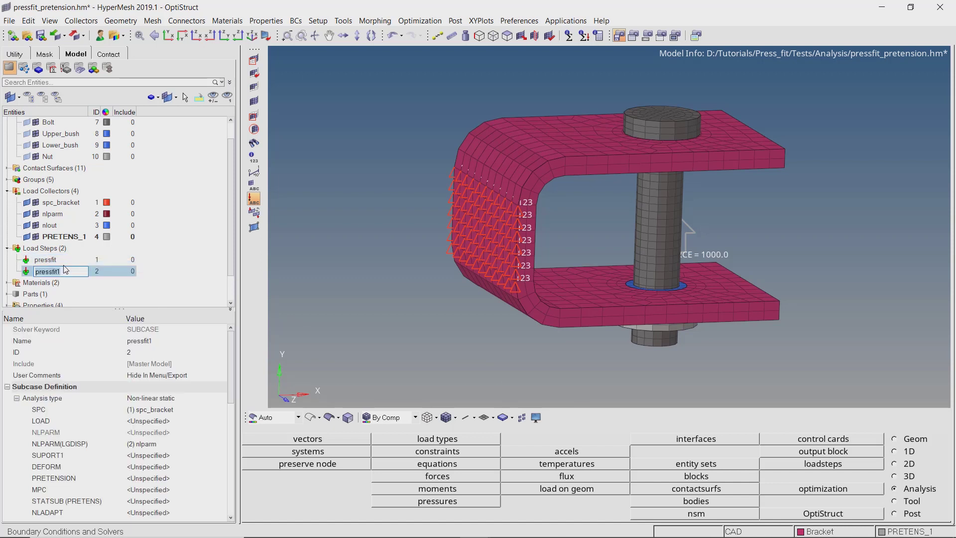
type("pretension")
key("Return")
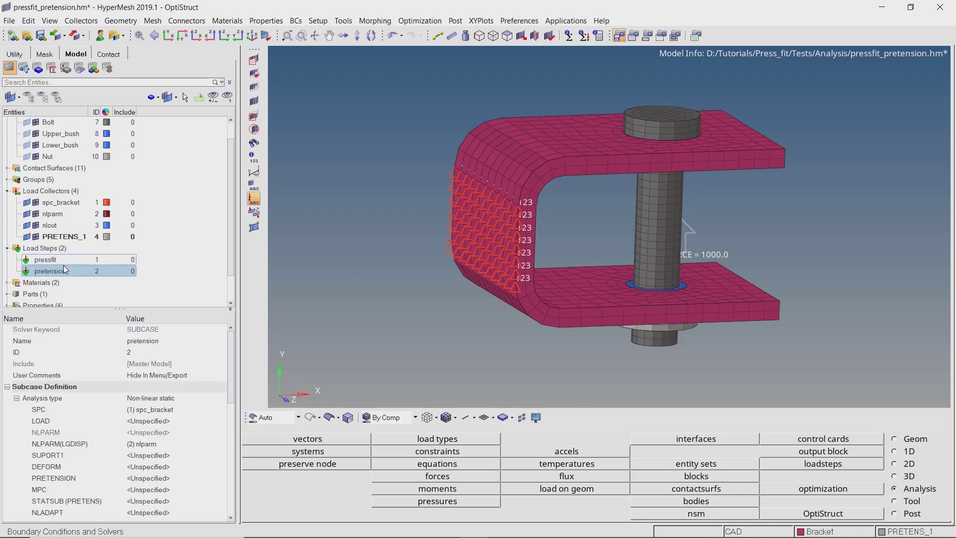
left_click(163, 480)
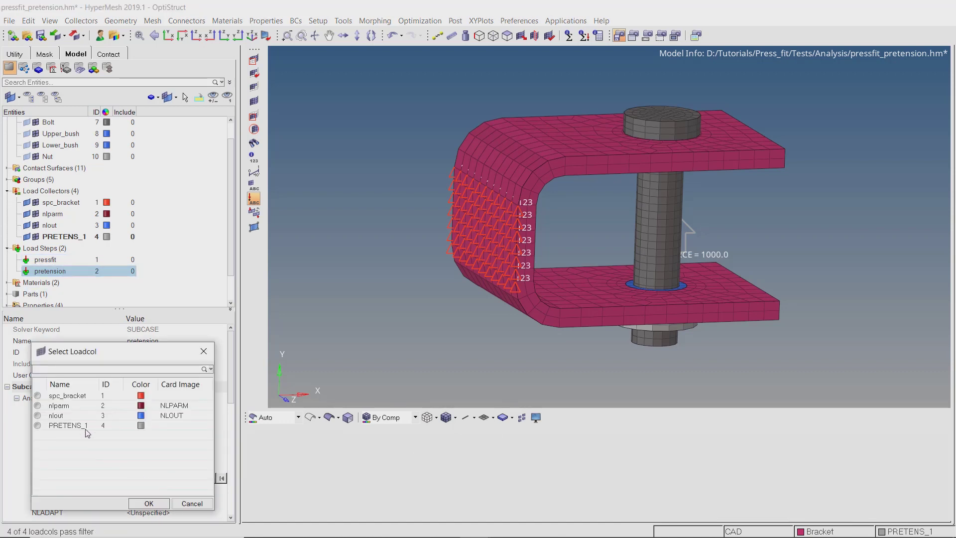
left_click(83, 428)
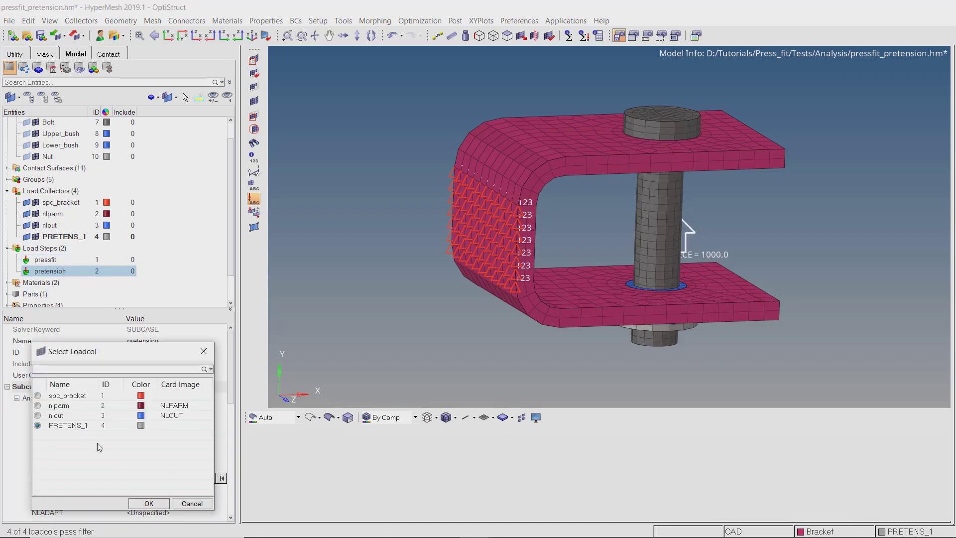
left_click(148, 504)
Enable CNTNLSUB on pretension with OPTION SCID continuing from pressfit.
scroll(152, 505, "down", 4)
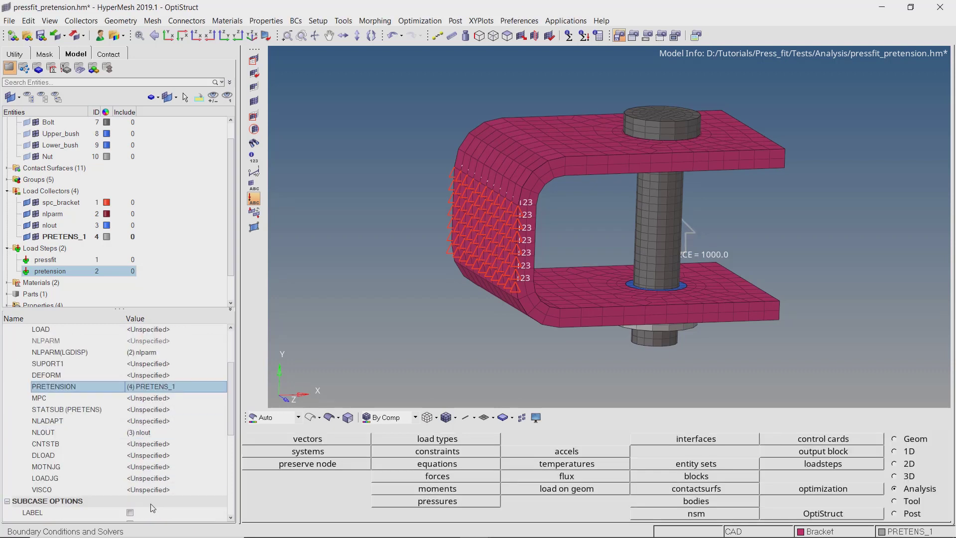
scroll(153, 506, "down", 3)
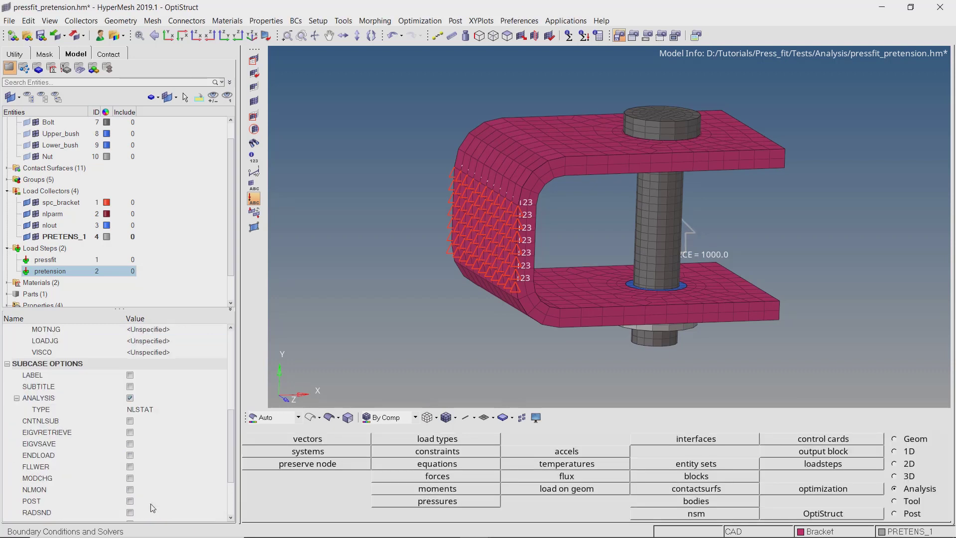
left_click(132, 421)
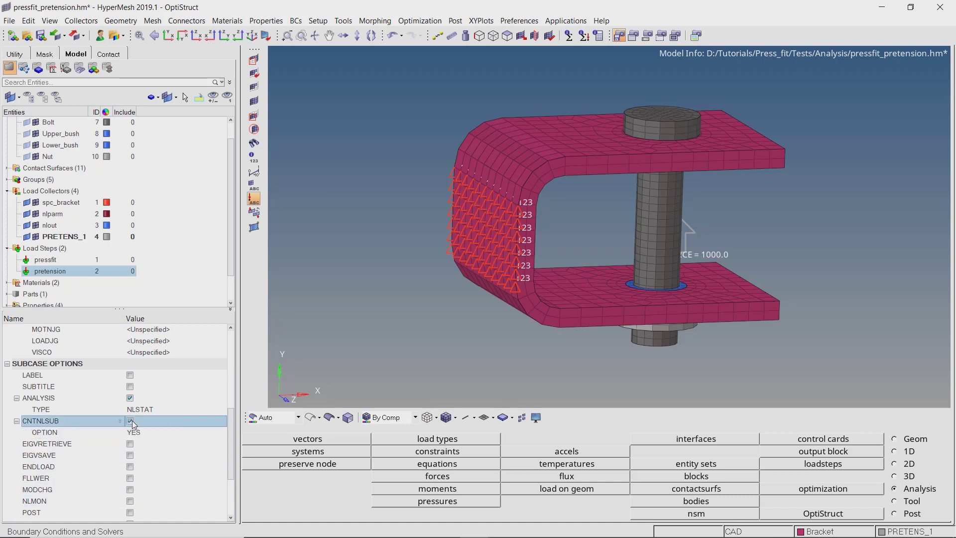
left_click(146, 432)
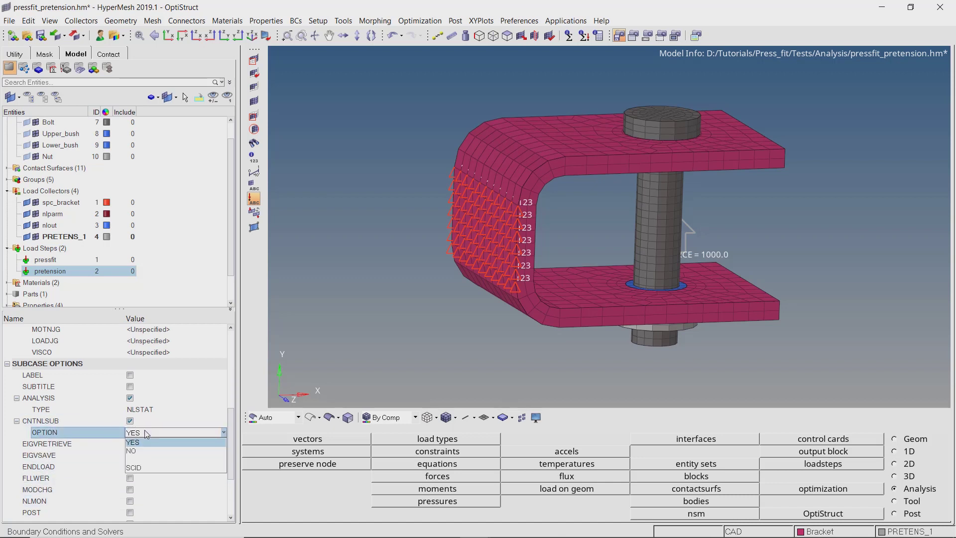
left_click(148, 467)
left_click(150, 444)
left_click(157, 445)
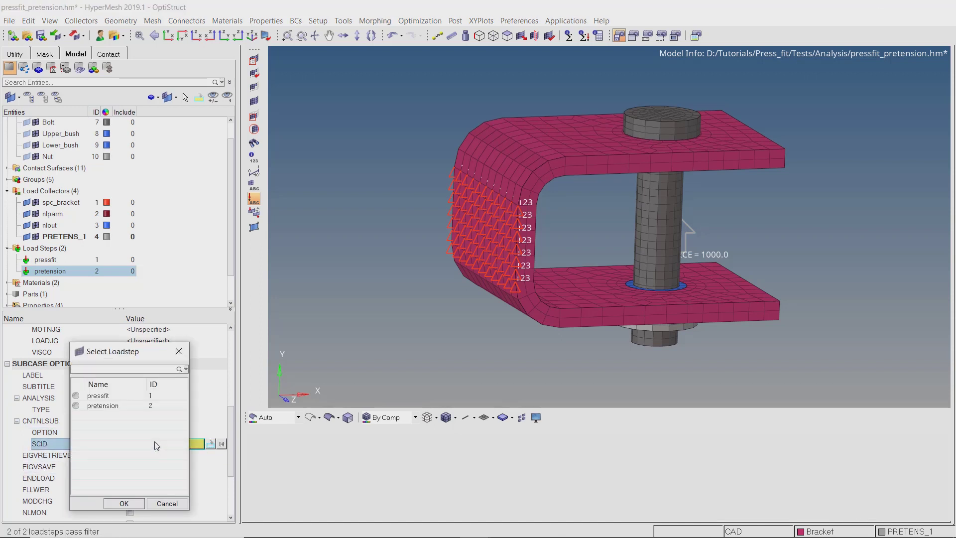
left_click(124, 503)
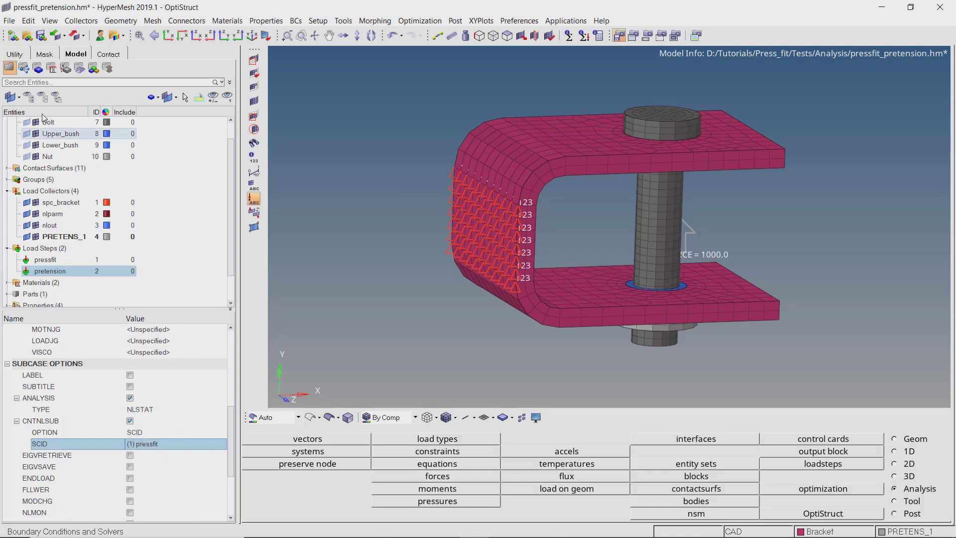
Save the pressfit_pretension.hm model.
left_click(42, 36)
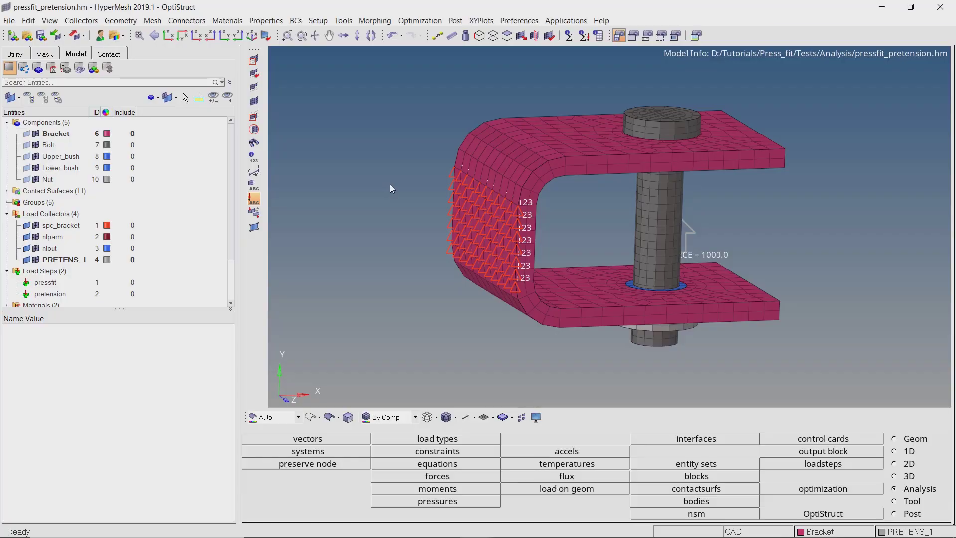
key("slash")
Create a PARAM card via search and set CHECKEL to NO.
type("para")
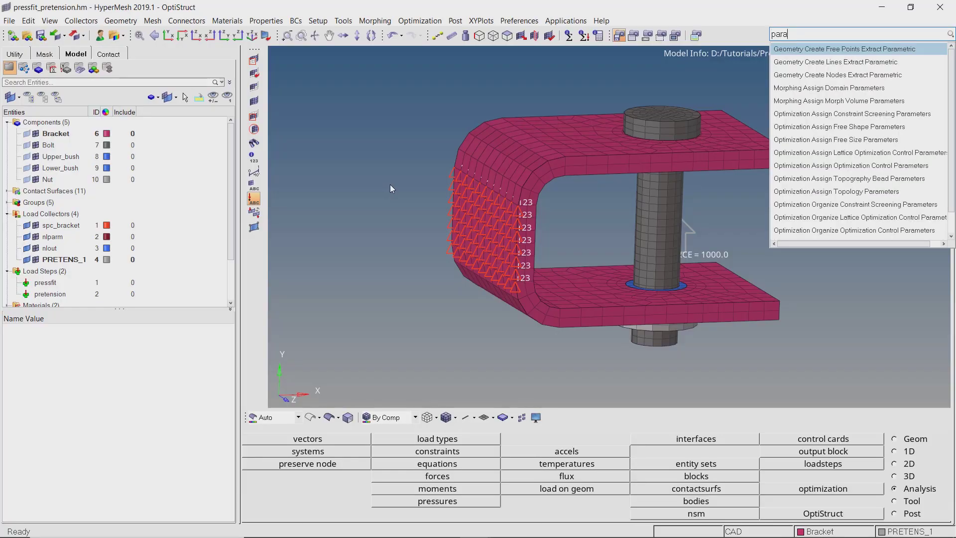
key("Down")
key("Down")
key("Down")
key("Down")
key("Down")
key("Down")
key("Down")
key("Down")
key("Down")
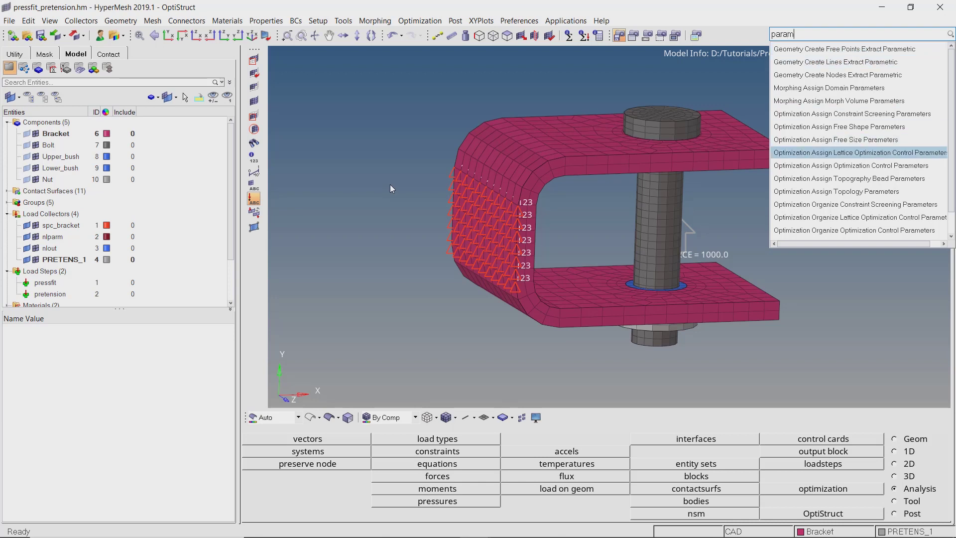
key("Down")
key("Down")
key("Down")
key("Down")
key("Down")
key("Down")
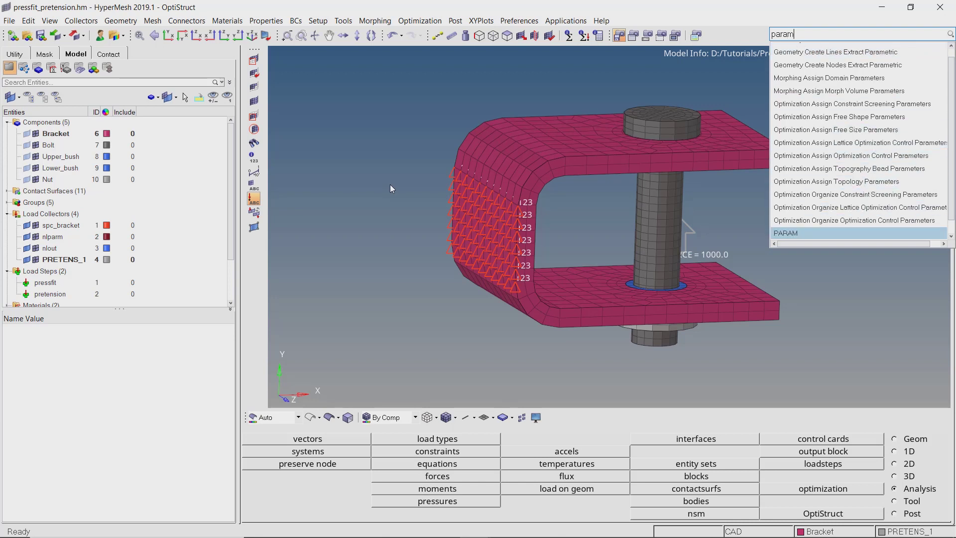
key("Return")
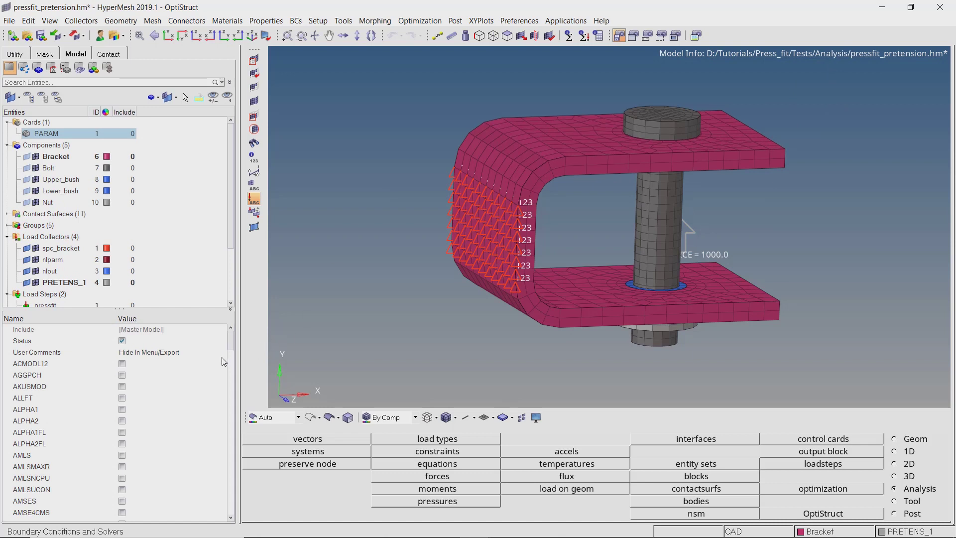
scroll(199, 378, "down", 3)
scroll(200, 391, "down", 5)
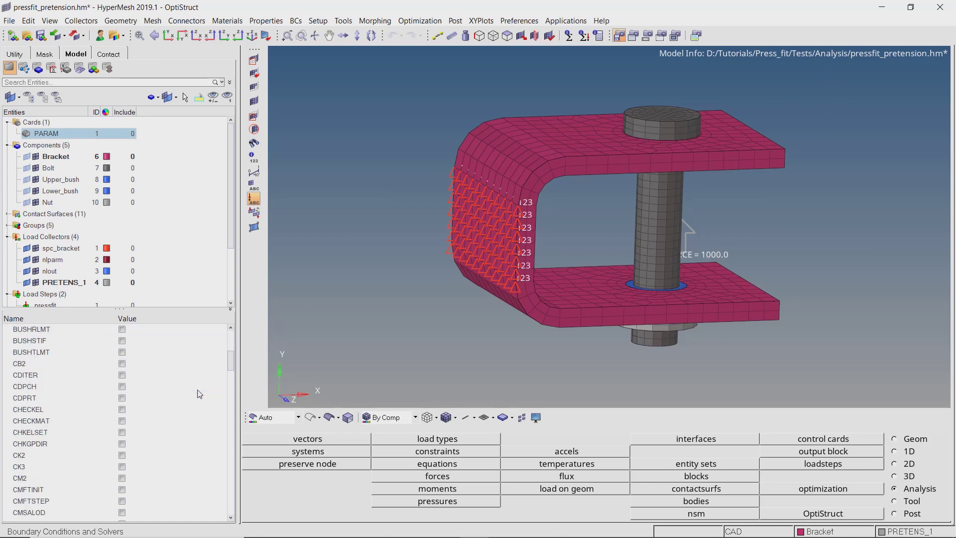
left_click(122, 409)
left_click(139, 432)
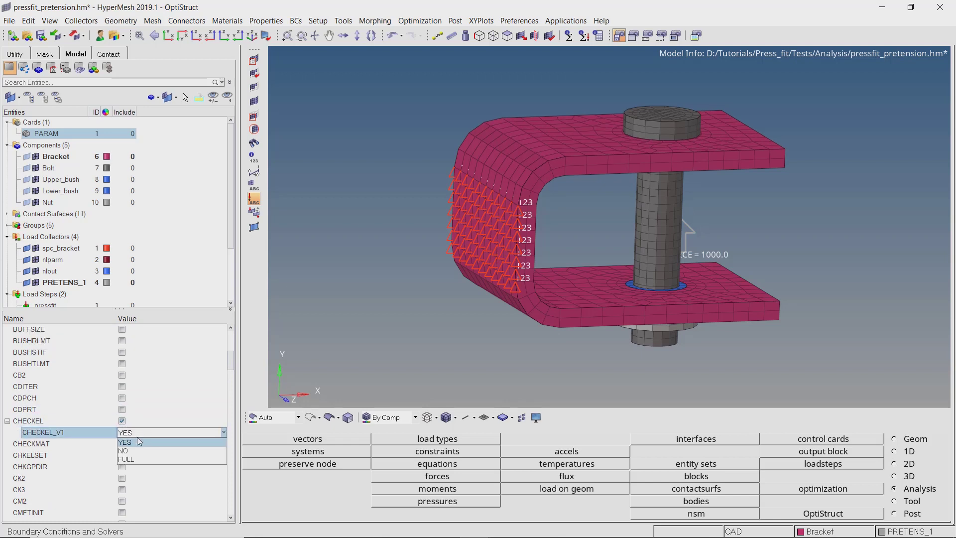
left_click(139, 455)
Enable EXPERTNL on the PARAM card with value CNTSTB.
scroll(140, 455, "down", 3)
scroll(140, 455, "down", 10)
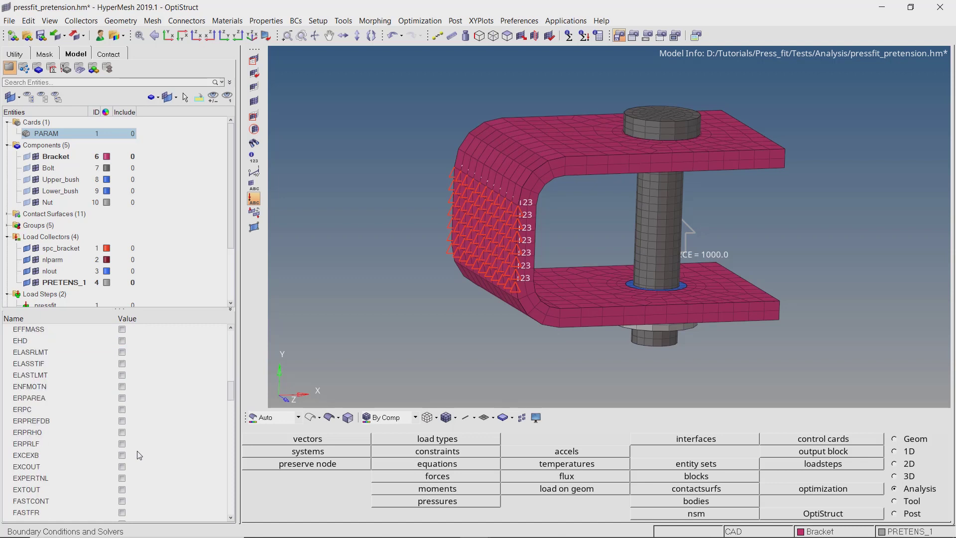
scroll(139, 455, "down", 1)
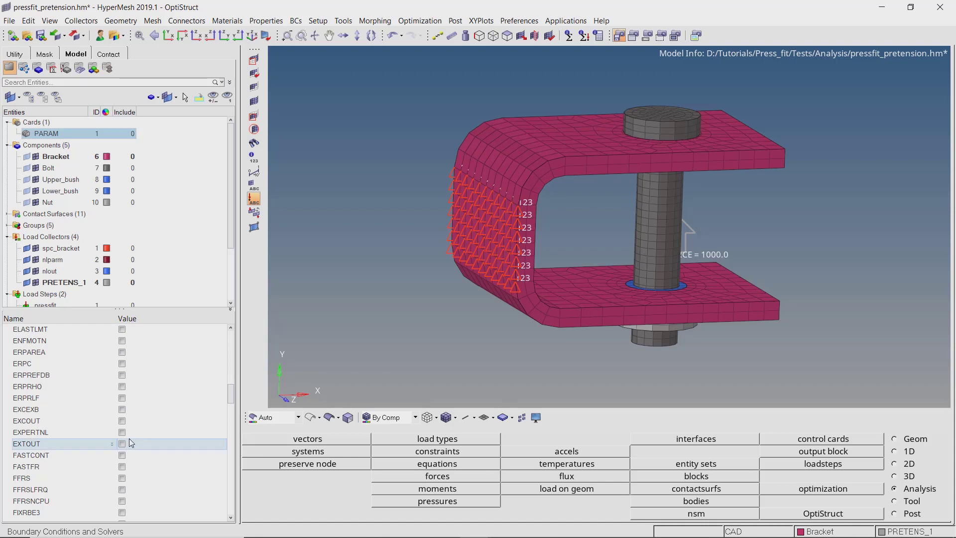
left_click(129, 435)
left_click(122, 432)
left_click(139, 447)
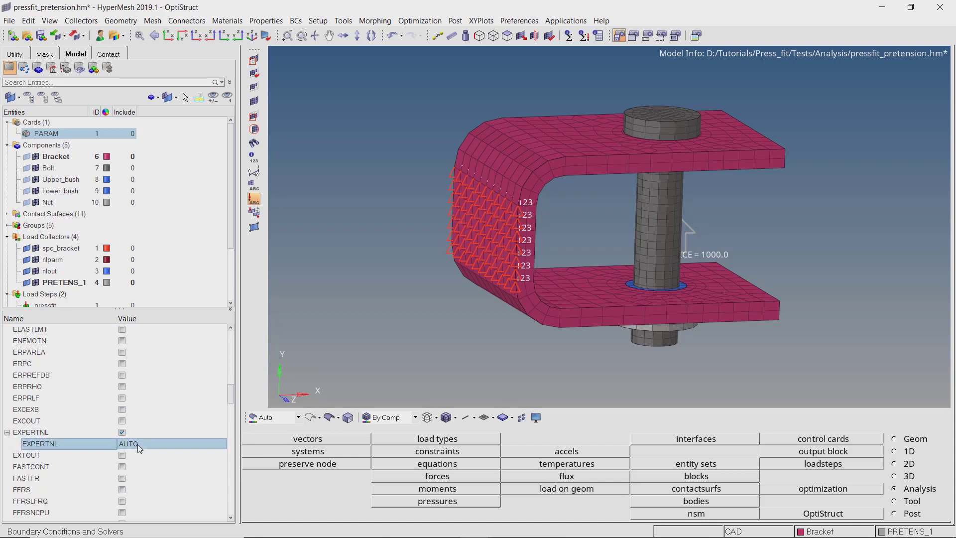
left_click(142, 481)
Enable HASHASSM on the PARAM card with value YES.
scroll(142, 483, "down", 4)
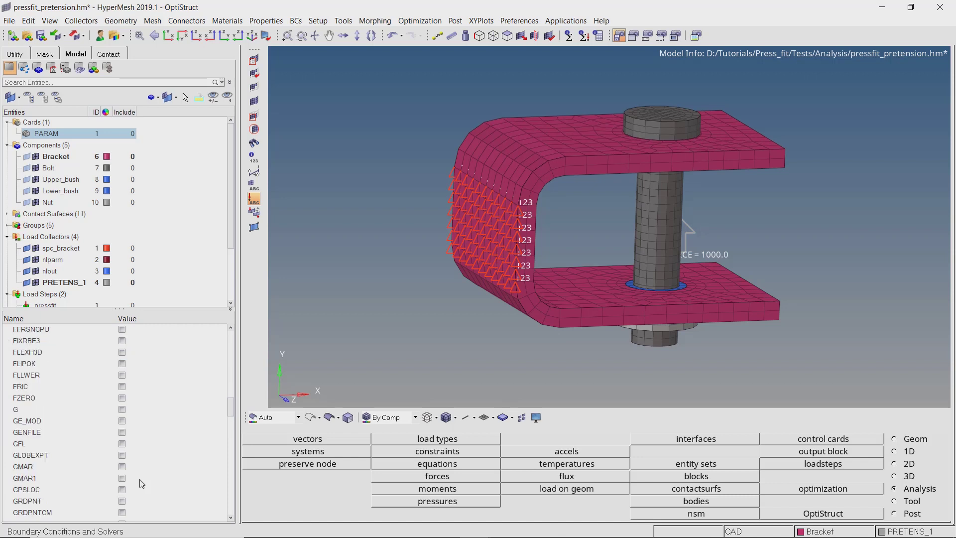
scroll(142, 482, "down", 3)
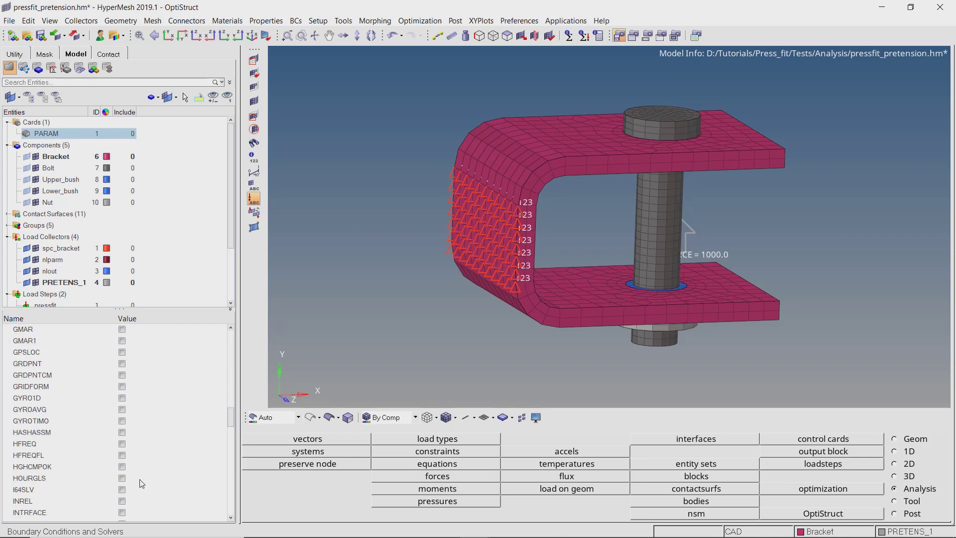
scroll(142, 483, "down", 1)
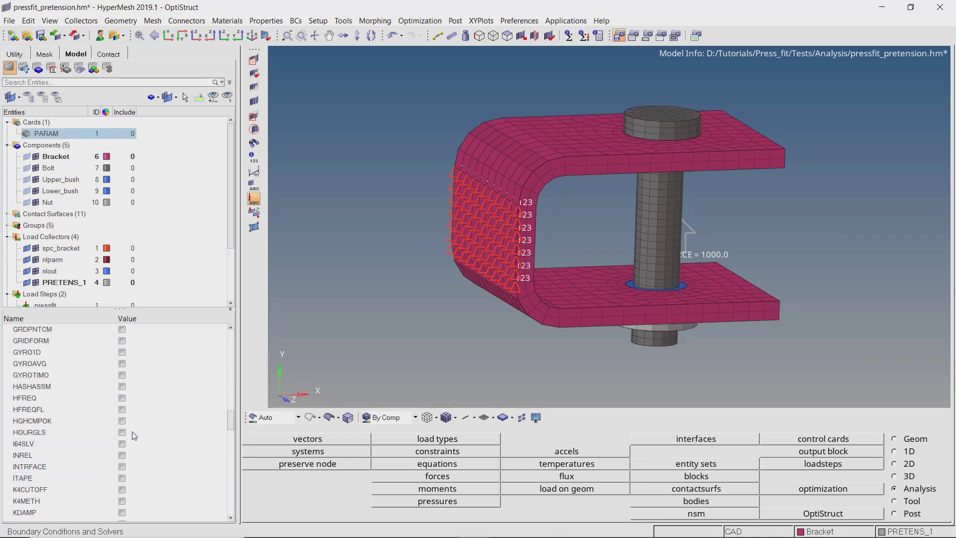
left_click(122, 387)
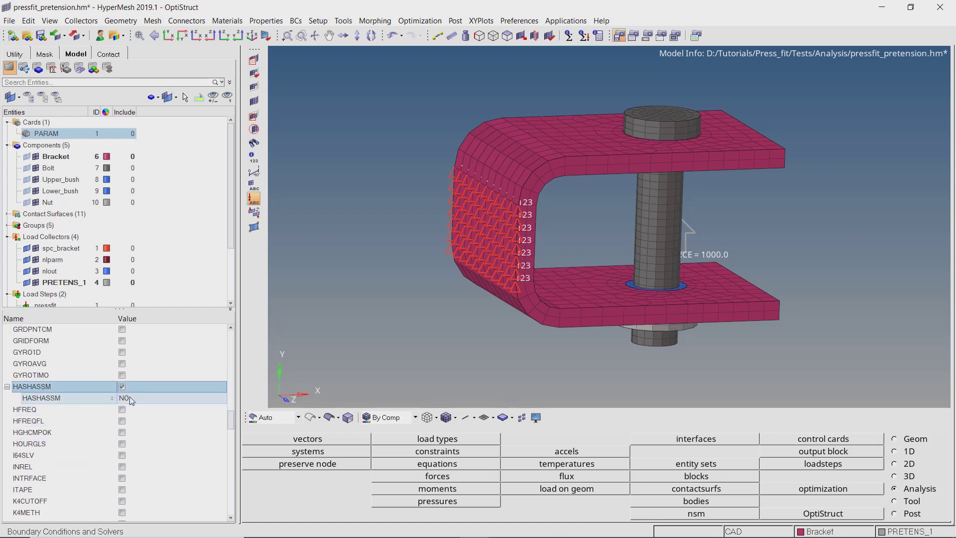
left_click(130, 397)
left_click(132, 417)
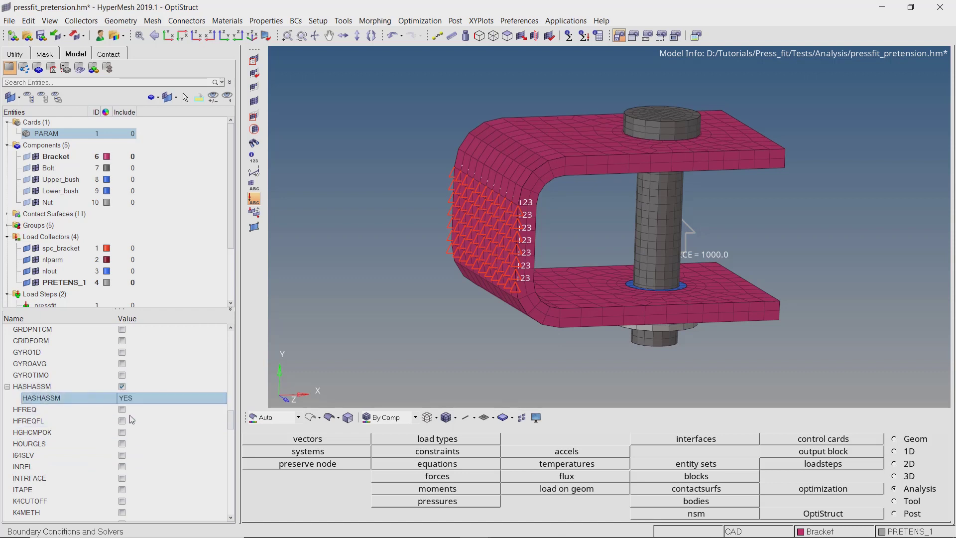
Enable NLAFILE on the PARAM card with value YES.
scroll(132, 420, "down", 5)
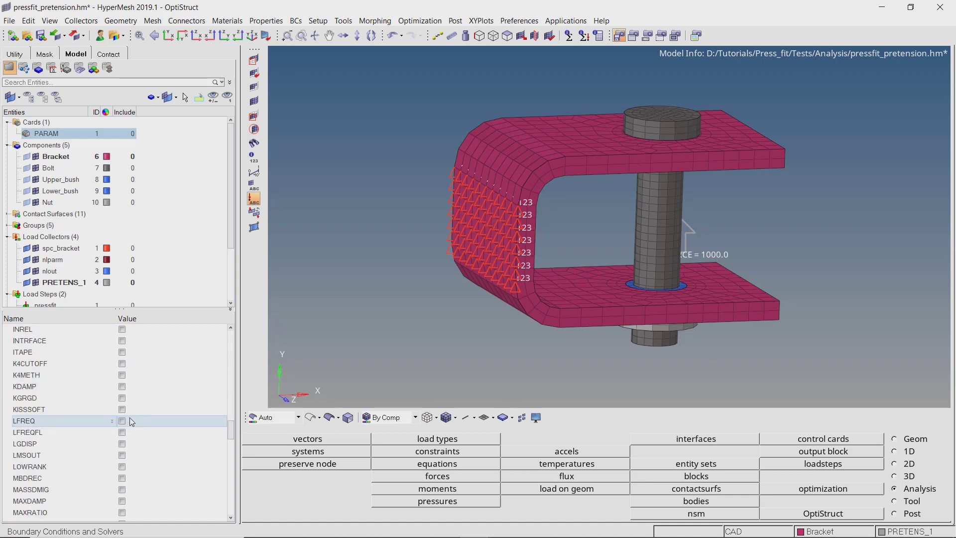
scroll(132, 422, "down", 3)
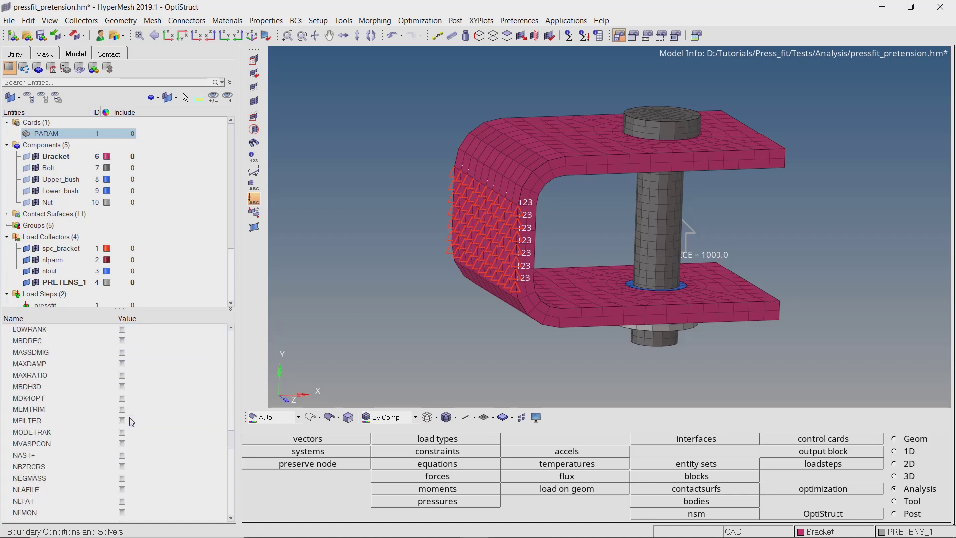
scroll(132, 421, "down", 1)
scroll(132, 422, "down", 1)
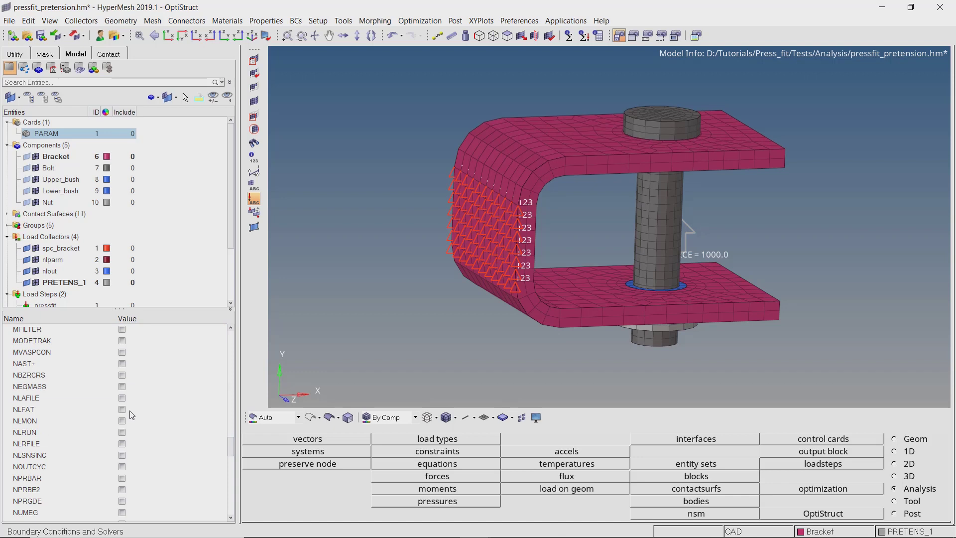
left_click(123, 398)
left_click(133, 408)
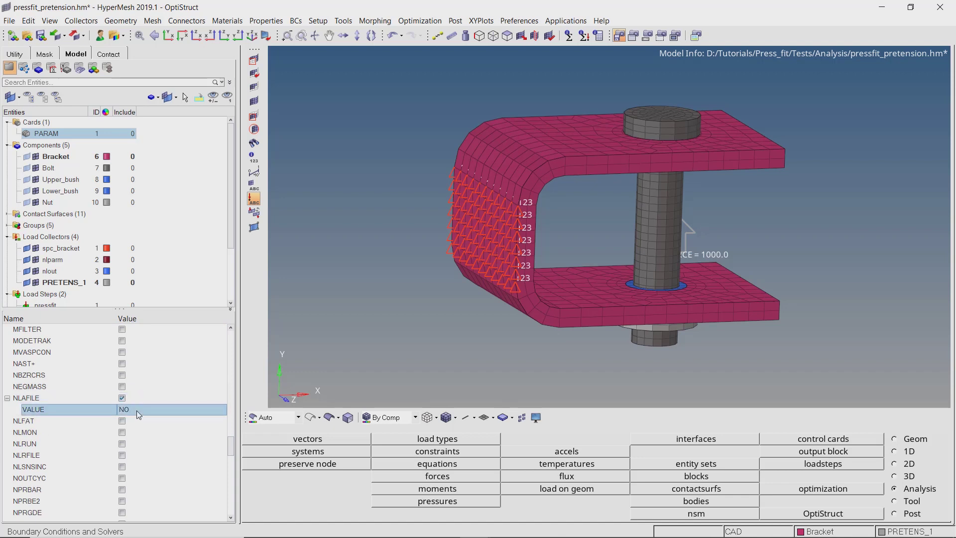
left_click(133, 408)
left_click(136, 426)
Create a GLOBAL_OUTPUT_REQUEST card requesting contact force and displacement output in H3D format.
key("ctrl+f")
type("glo")
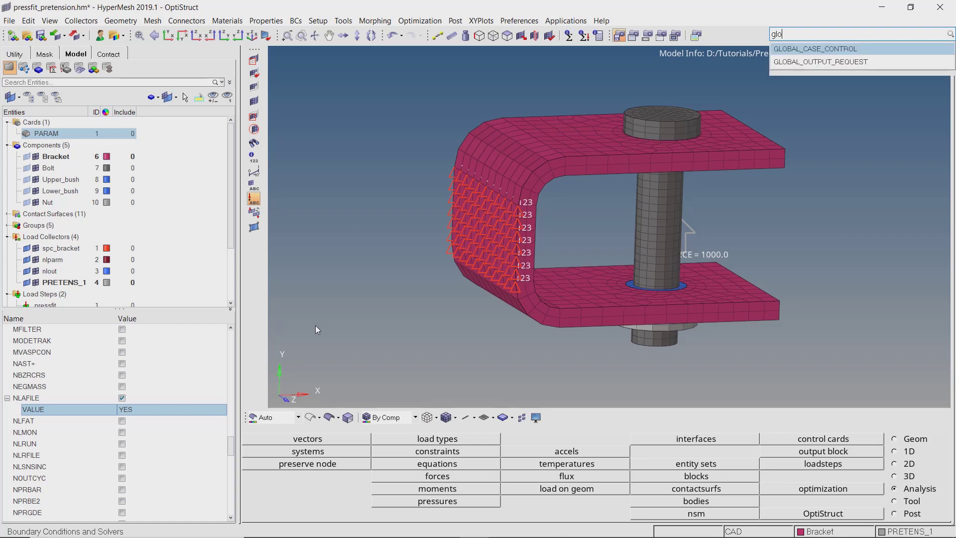
key("Down")
key("Return")
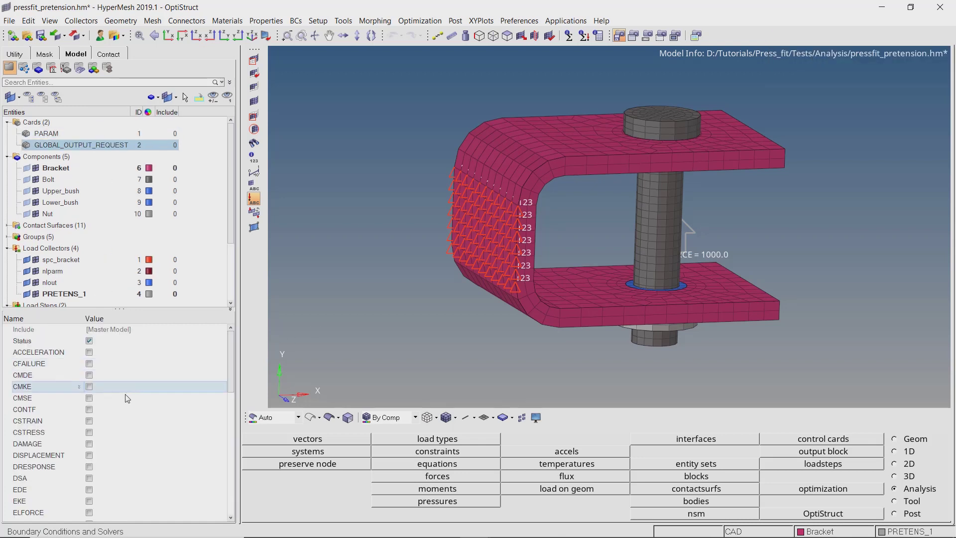
left_click(89, 410)
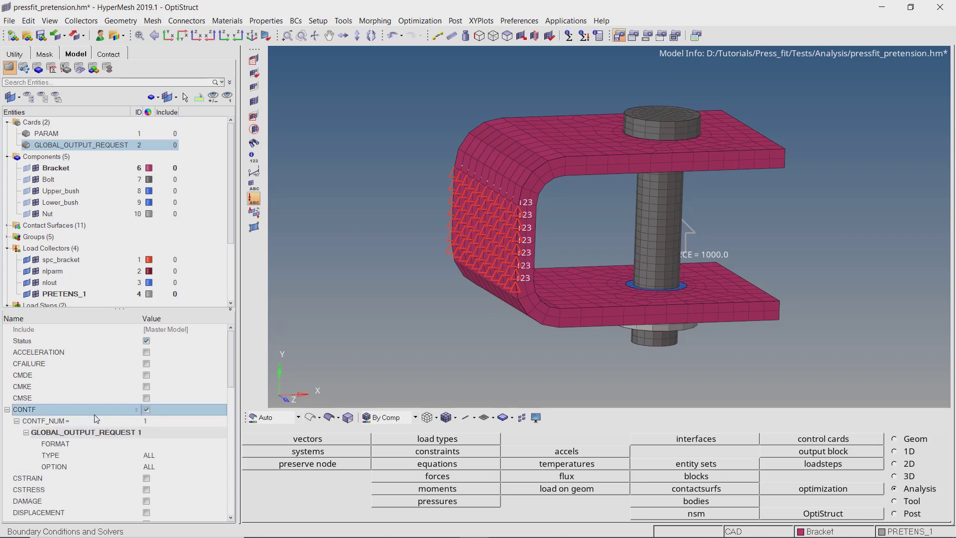
left_click(150, 447)
left_click(149, 447)
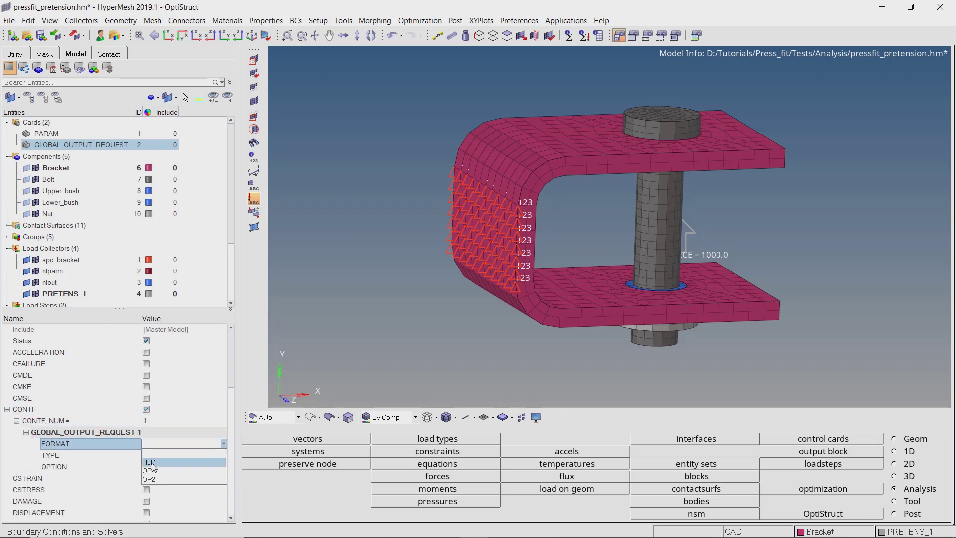
left_click(152, 464)
scroll(153, 469, "down", 3)
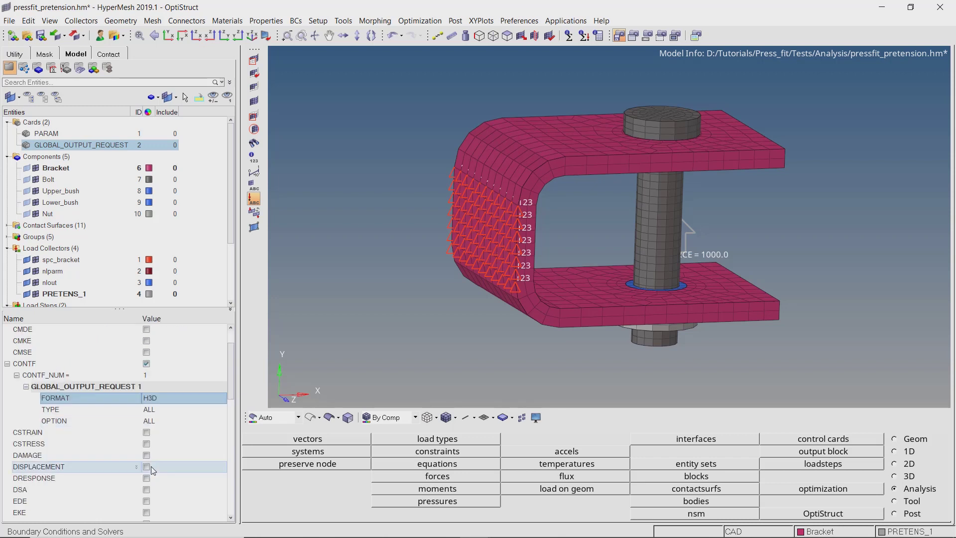
left_click(147, 421)
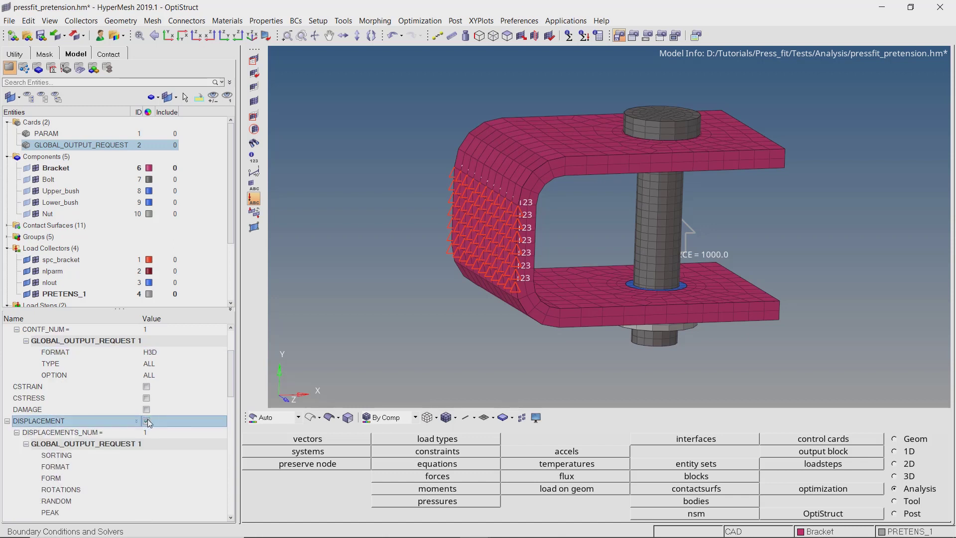
left_click(166, 465)
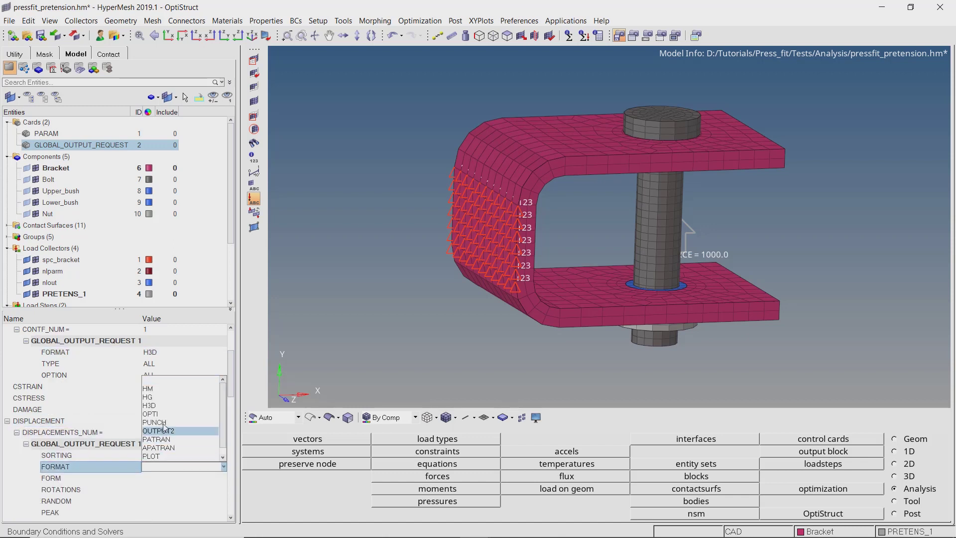
left_click(163, 406)
Request strain and stress output in H3D format as well.
scroll(164, 415, "down", 8)
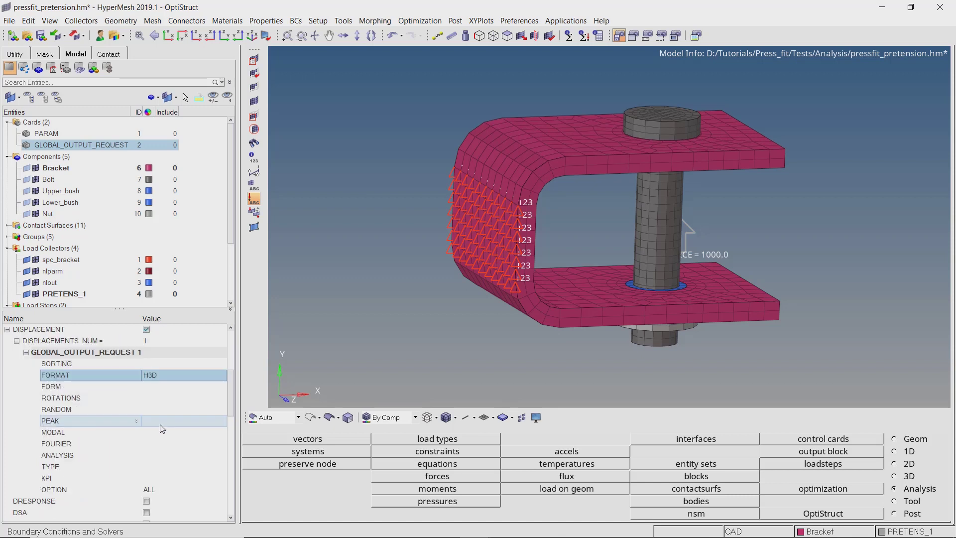
scroll(157, 437, "down", 5)
left_click(146, 455)
scroll(160, 428, "down", 3)
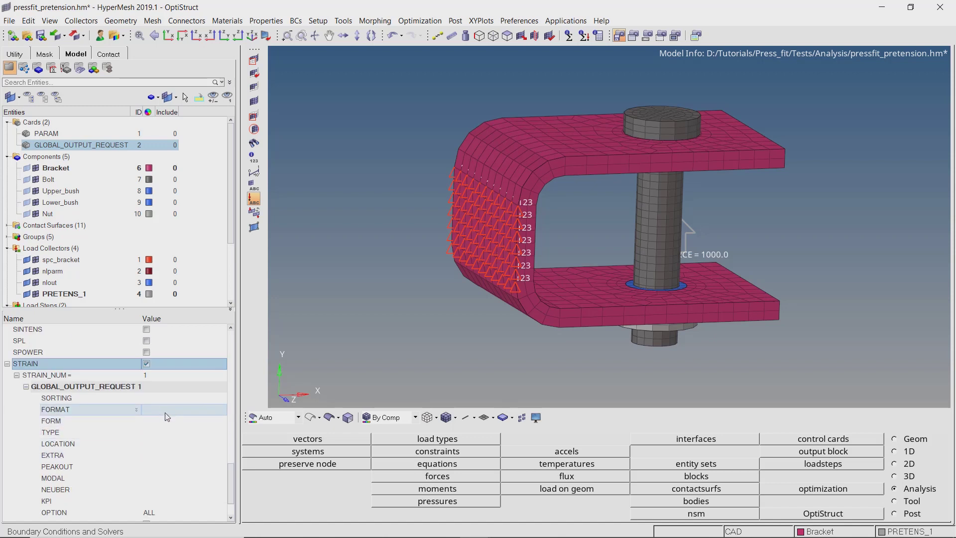
left_click(165, 410)
left_click(161, 434)
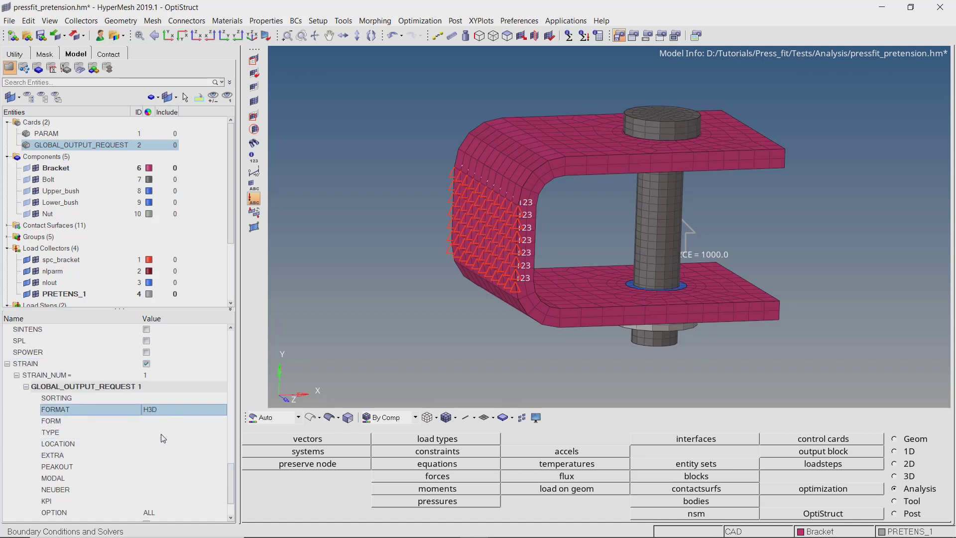
scroll(163, 438, "down", 2)
left_click(146, 467)
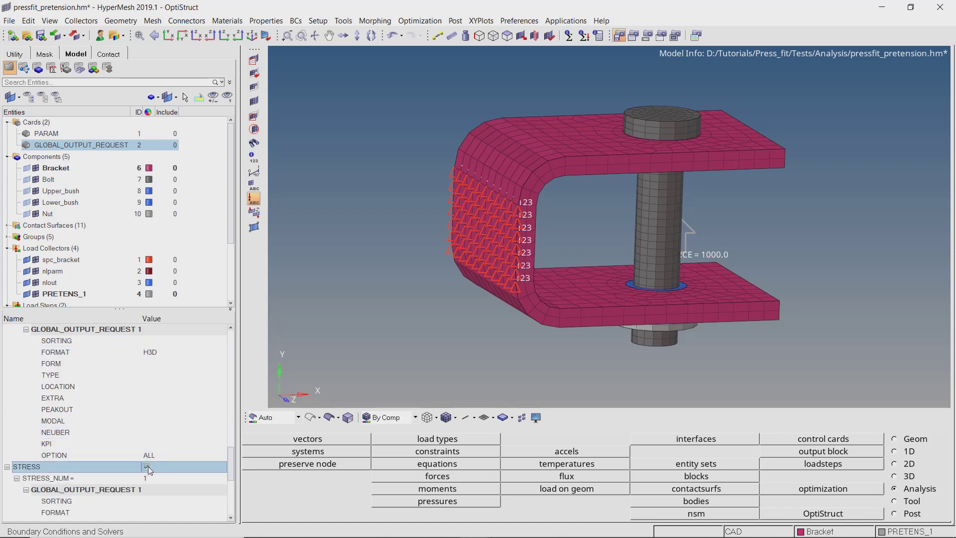
left_click(178, 513)
left_click(178, 513)
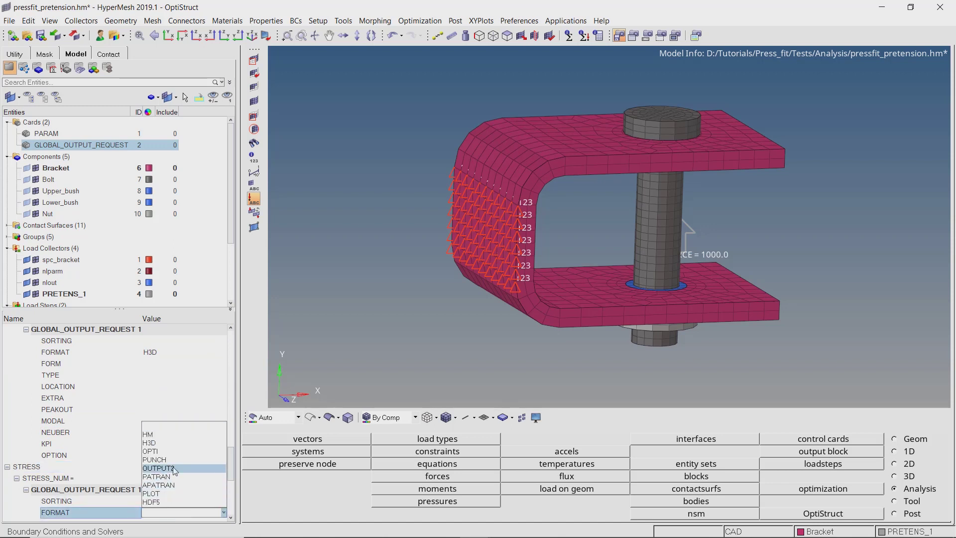
left_click(173, 444)
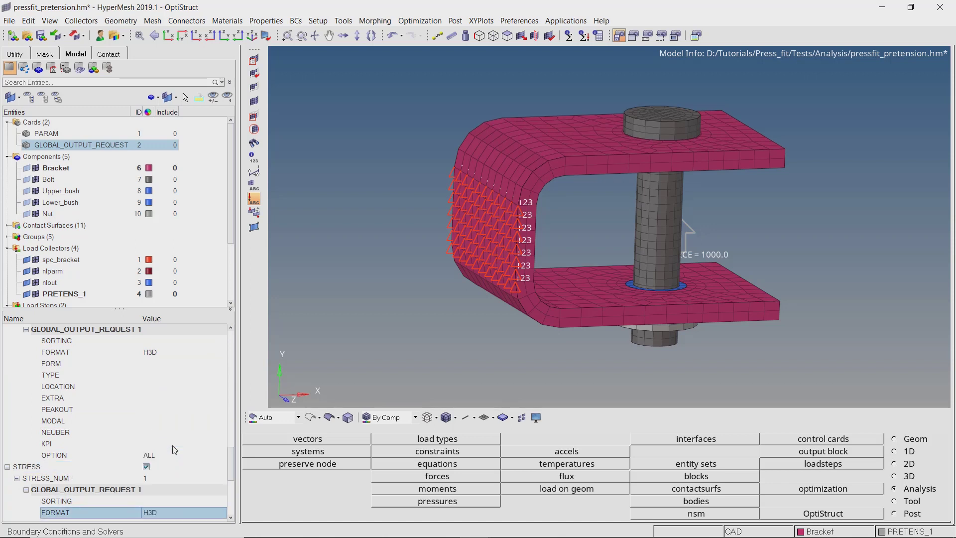
scroll(174, 451, "down", 5)
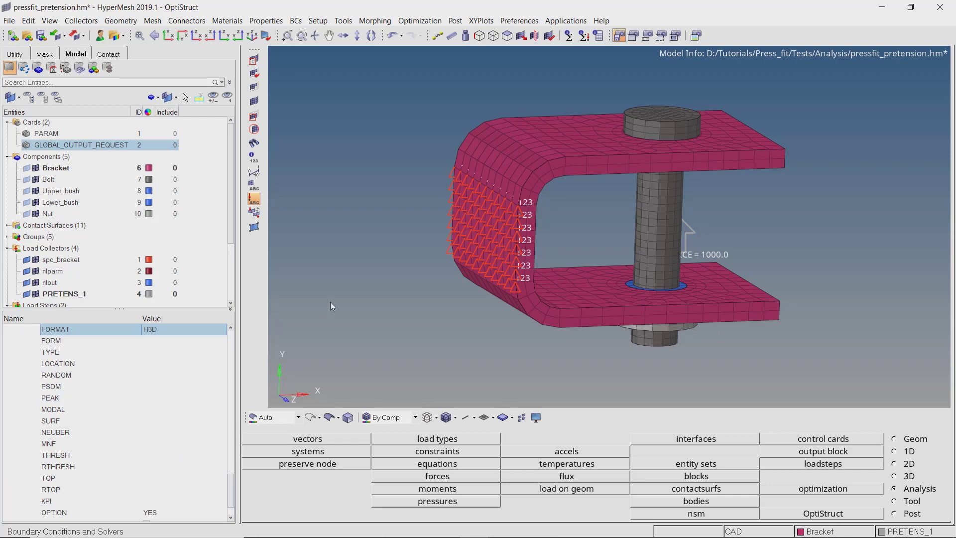
key("ctrl+f")
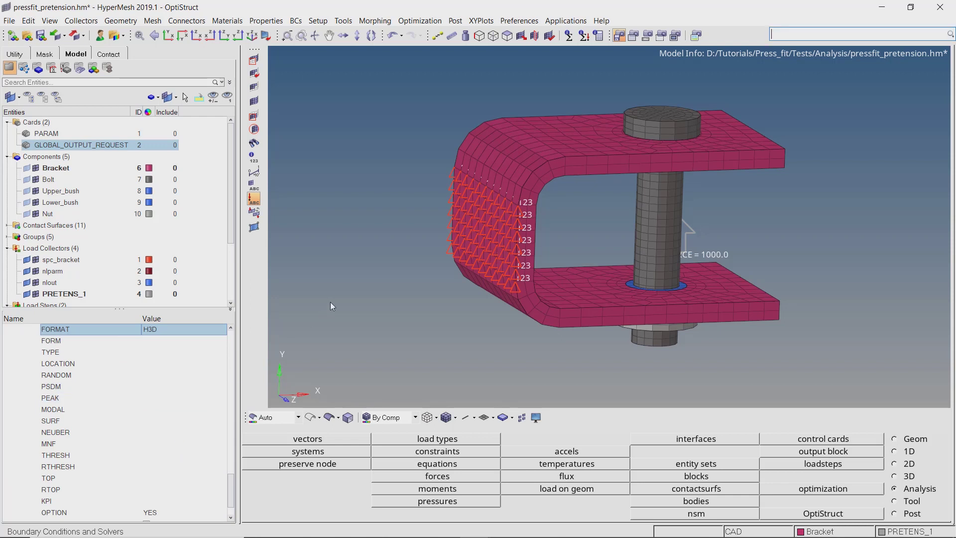
Add a SYSSETTING card with NPROC_CPU set to 6 and save pressfit_pretension.hm.
type("sys")
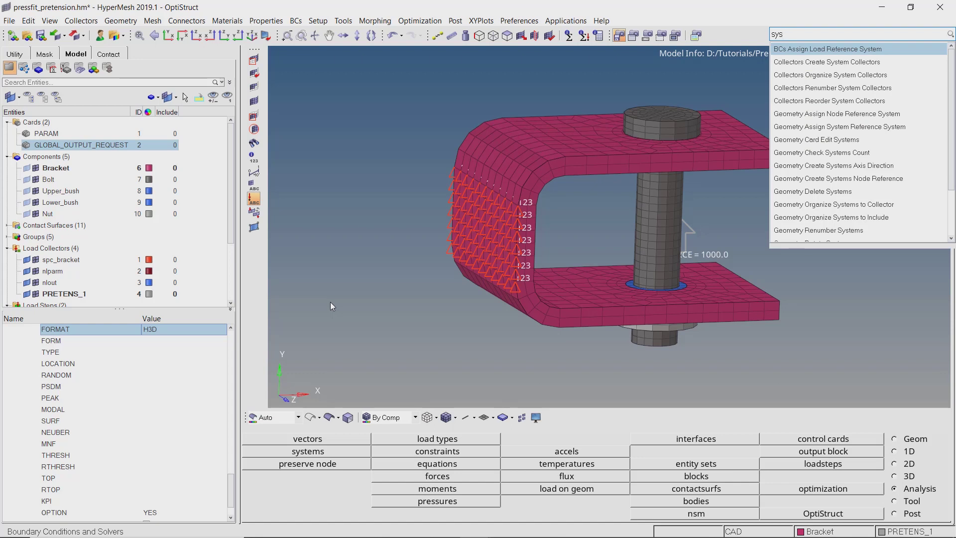
type("s")
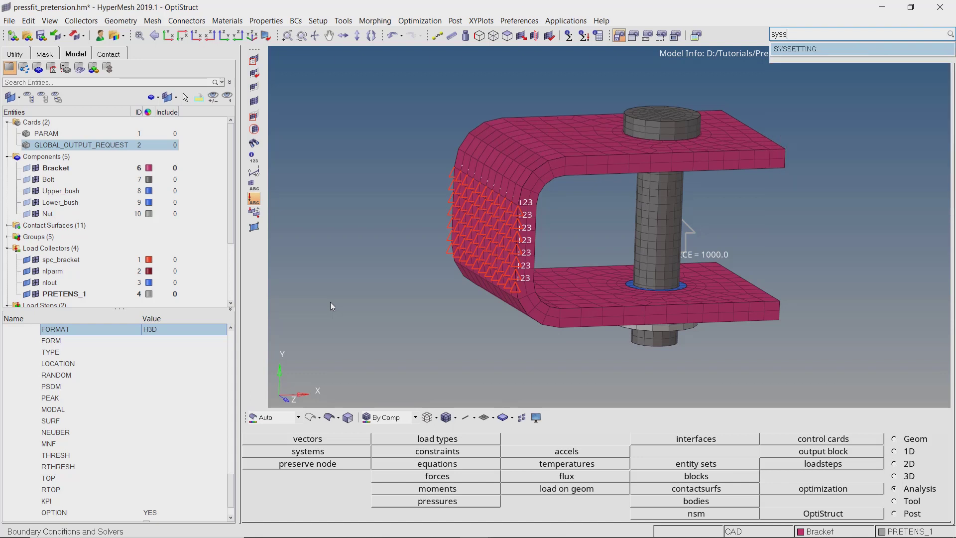
key("Return")
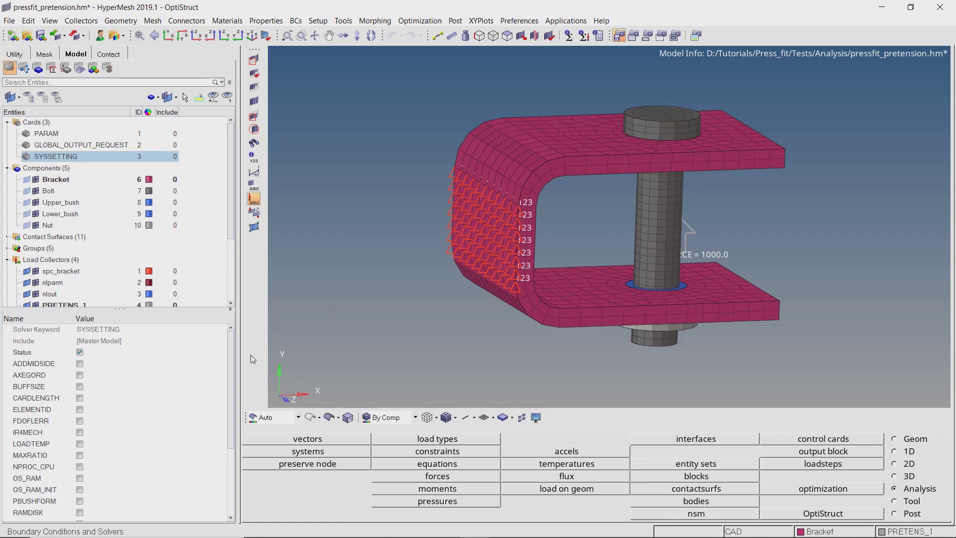
left_click(79, 467)
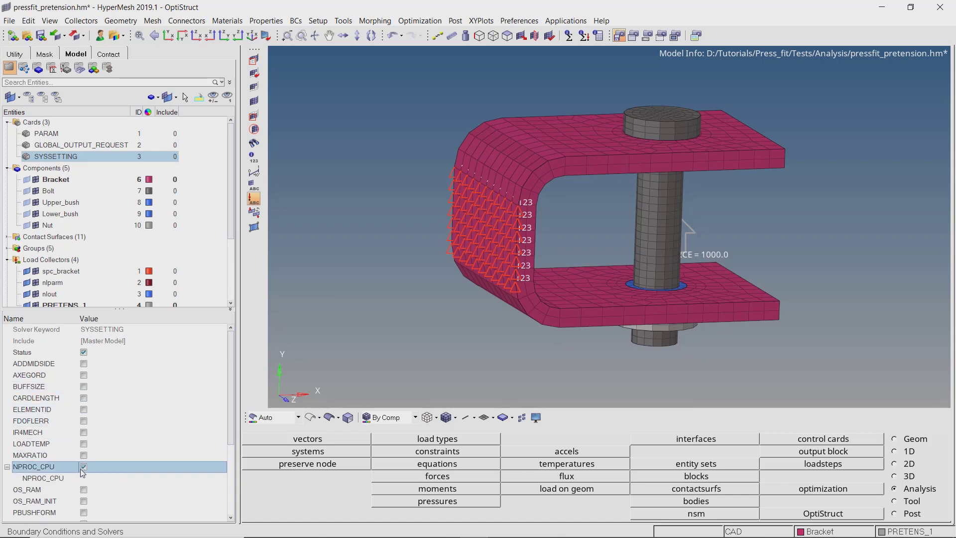
left_click(123, 479)
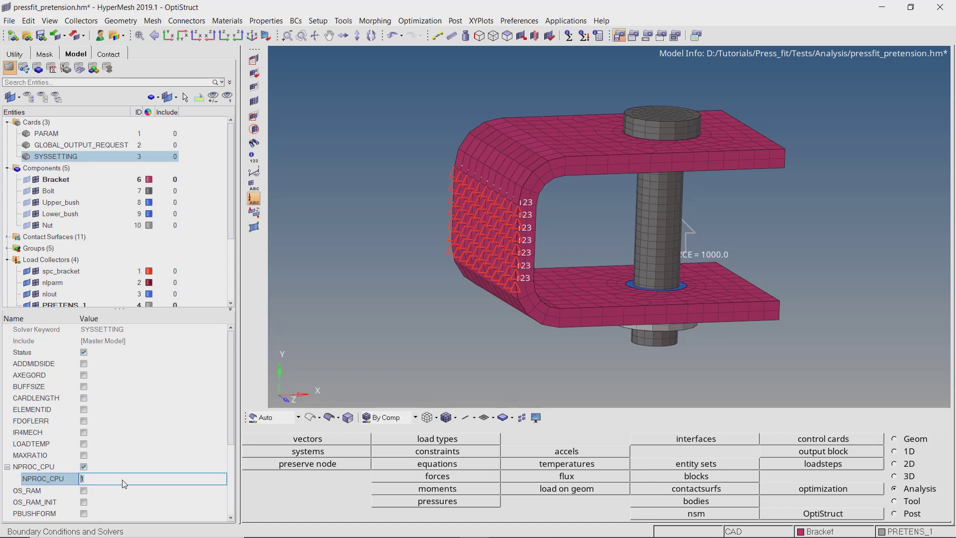
key("Return")
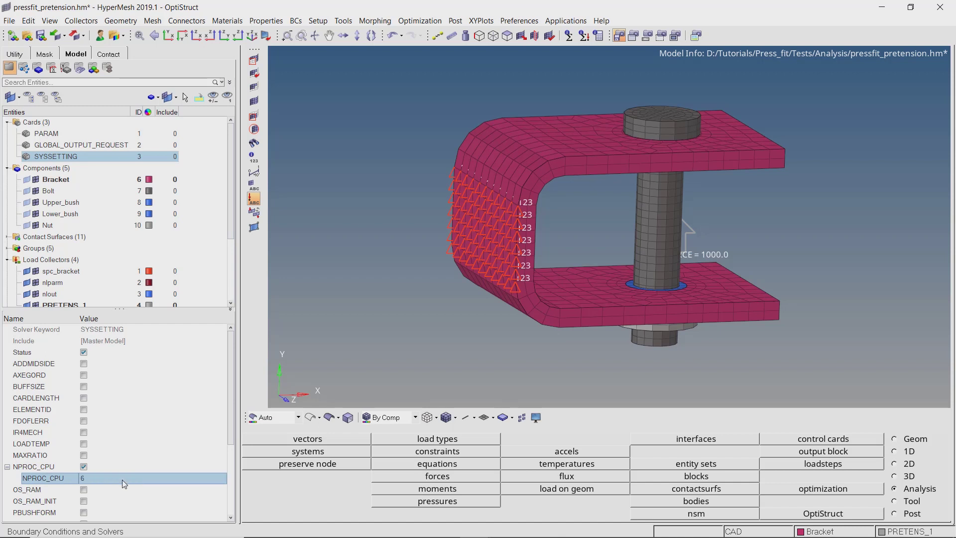
left_click(41, 36)
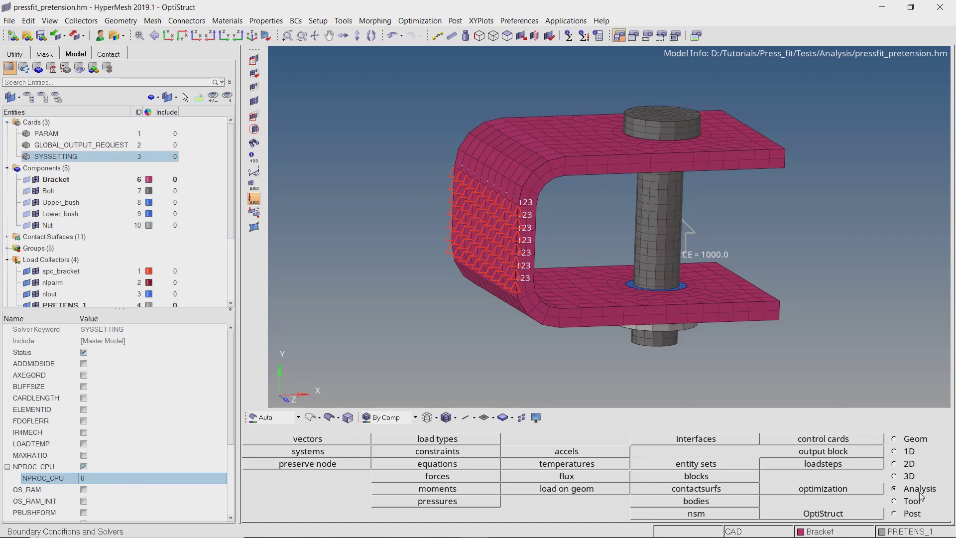
Export all entities, run pressfit_pretension.fem analysis-only in OptiStruct, and load its .h3d in HyperView.
left_click(866, 518)
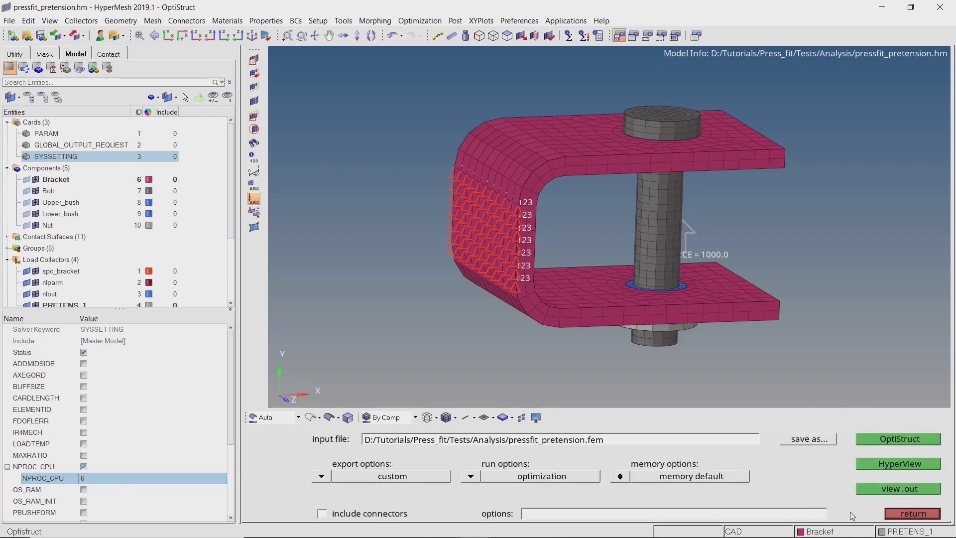
left_click(322, 478)
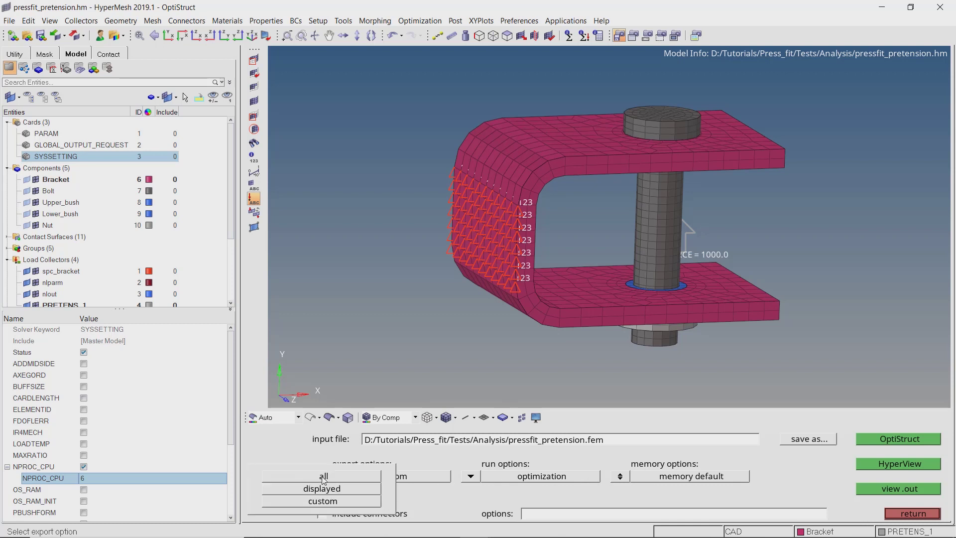
left_click(324, 477)
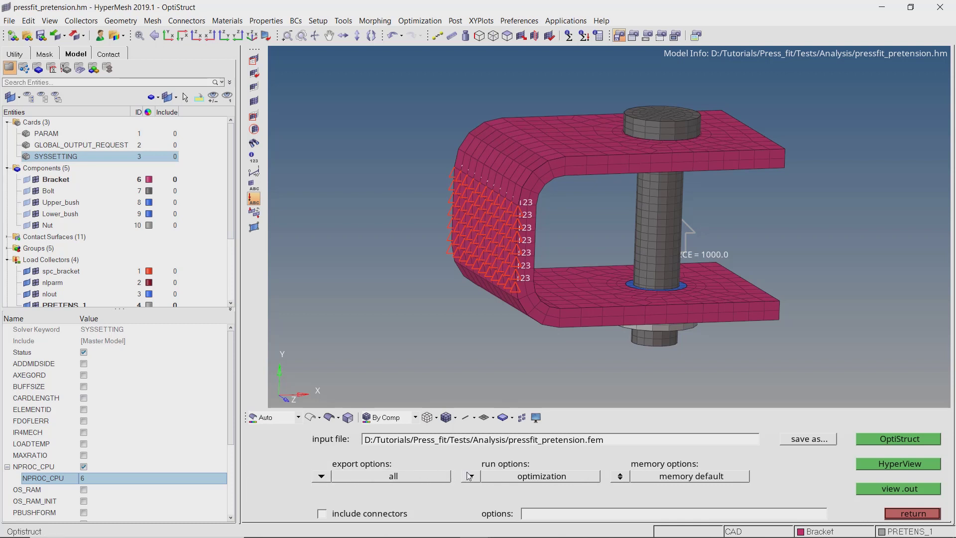
left_click(469, 476)
left_click(446, 477)
left_click(861, 440)
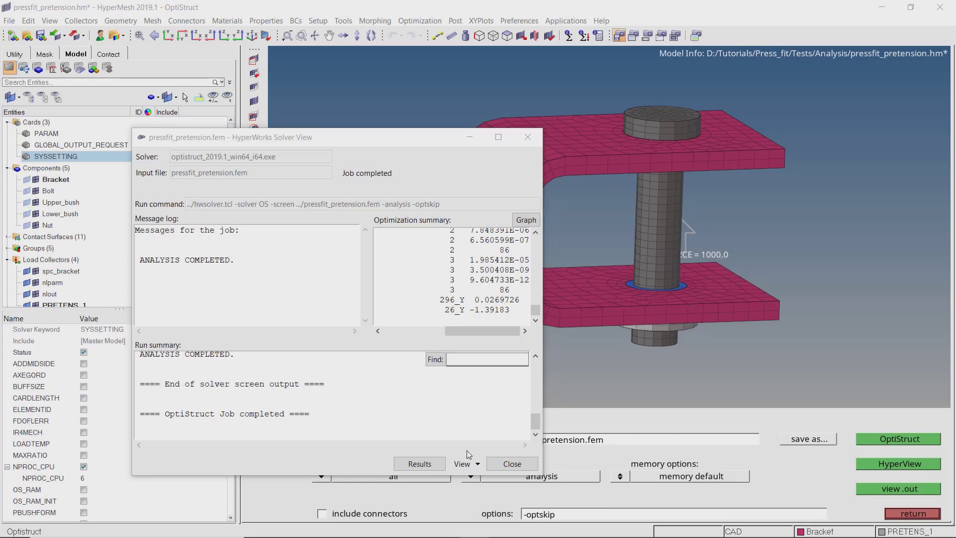
left_click(421, 463)
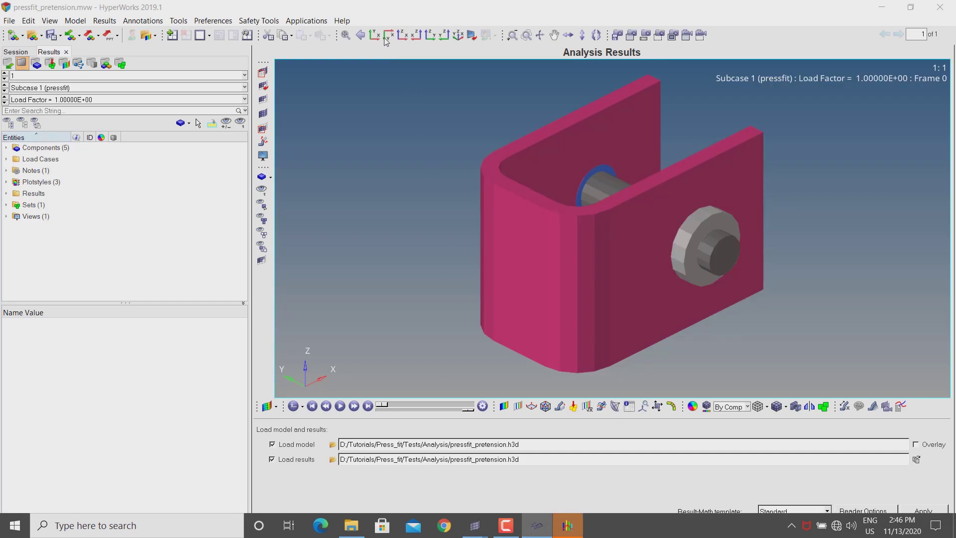
Split the graphics area into two side-by-side windows and load the model into the right one.
left_click(377, 35)
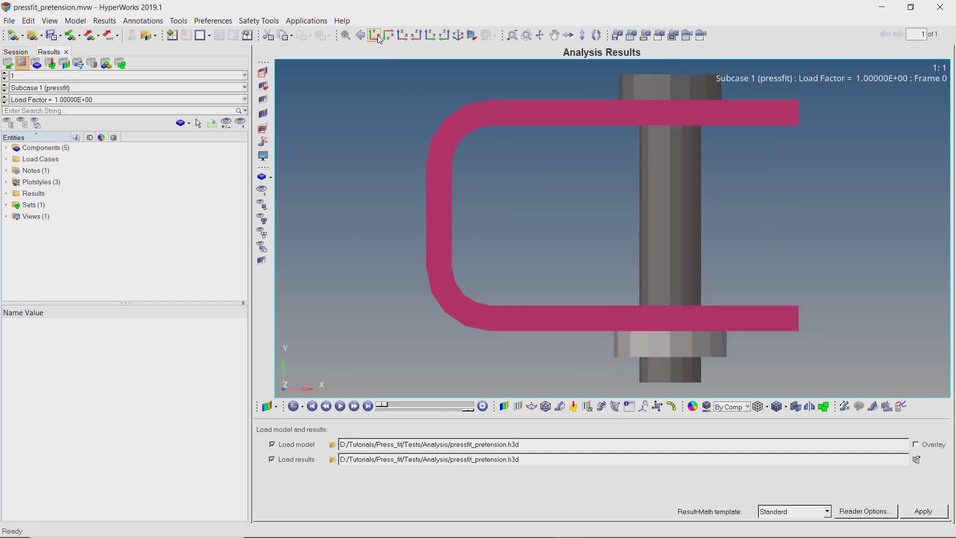
left_click(211, 37)
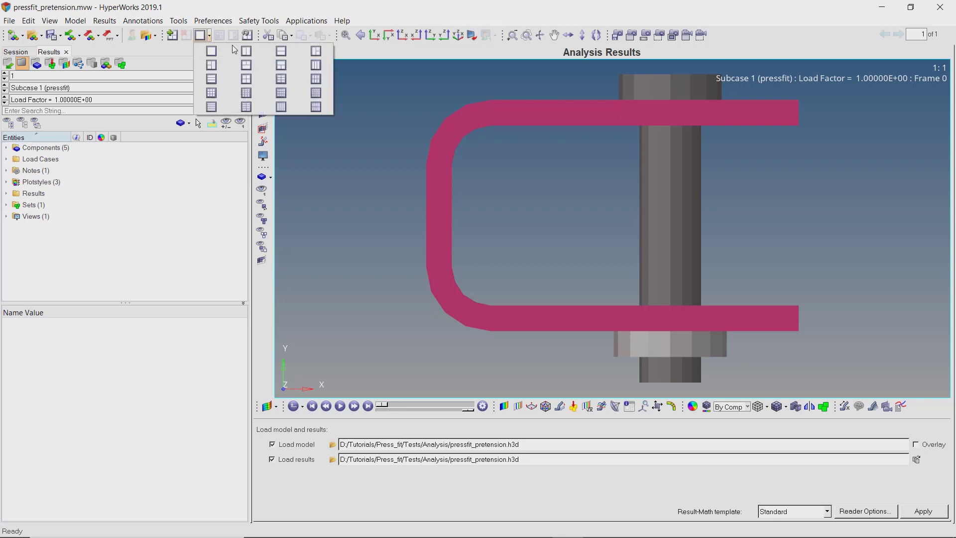
left_click(248, 51)
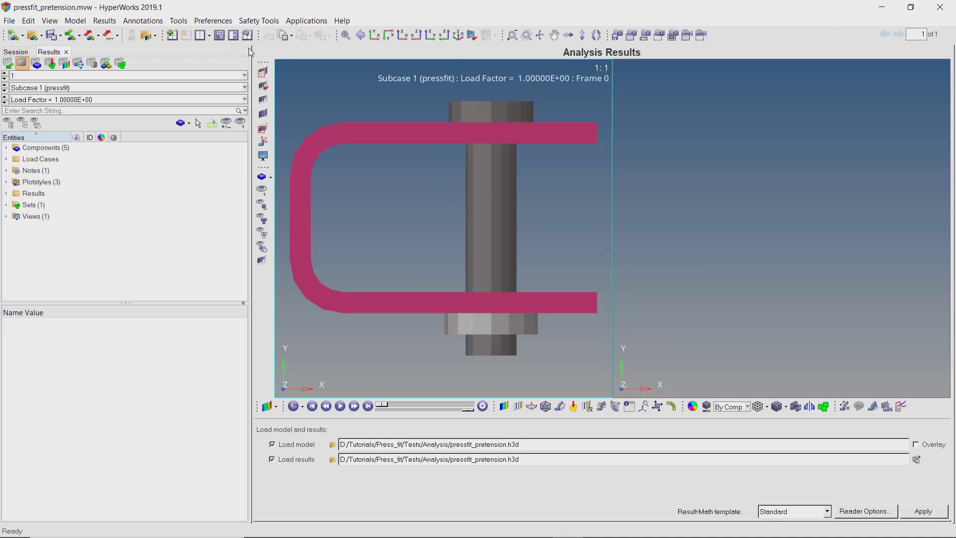
left_click(679, 188)
left_click(938, 517)
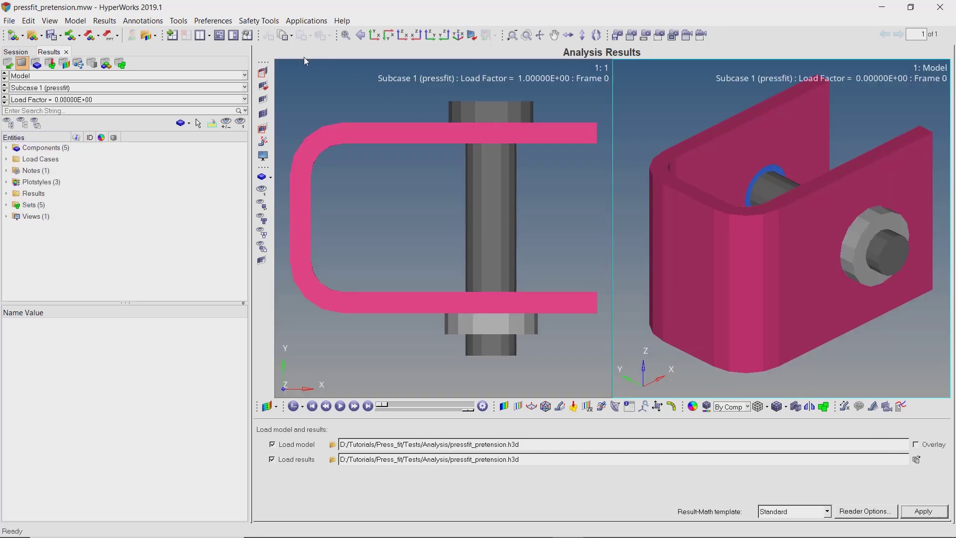
Set the right window to XY view, synchronize both windows, and rotate them to an isometric angle.
left_click(376, 39)
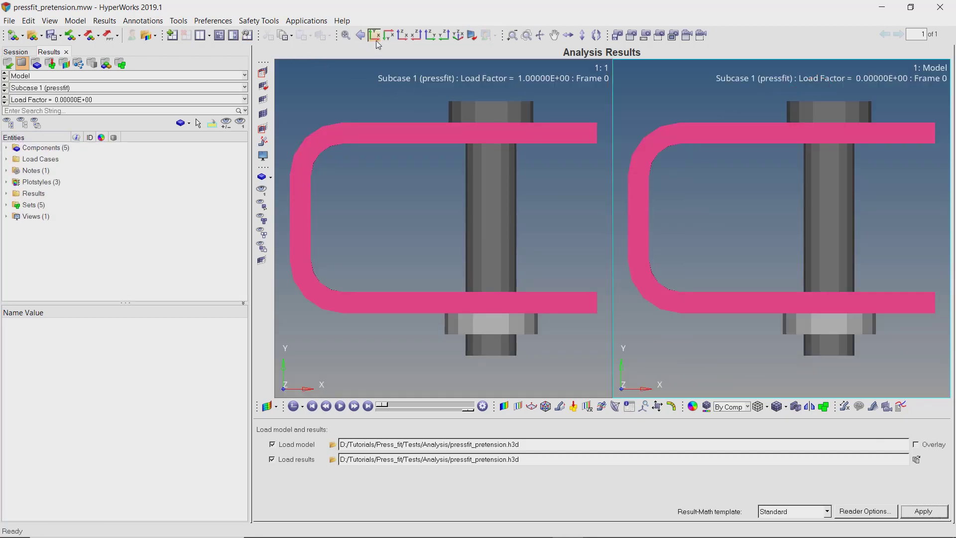
left_click(247, 34)
left_click(324, 109)
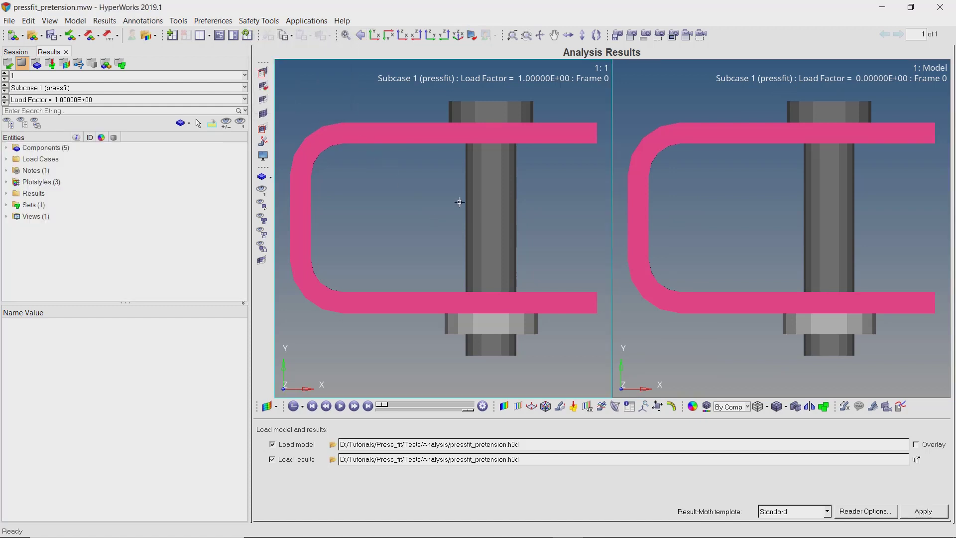
scroll(488, 188, "down", 4)
mouse_move(493, 194)
left_mouse_down("ctrl")
mouse_move(479, 245)
mouse_move(479, 184)
left_mouse_up("ctrl")
Hide the Bolt and contour displacement magnitude on the left bracket.
scroll(479, 184, "up", 2)
left_click(5, 148)
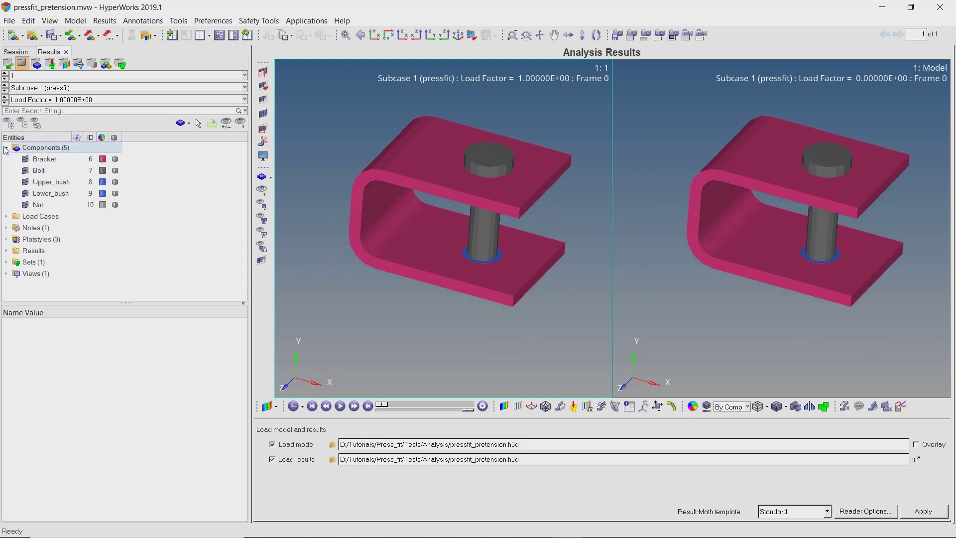
left_click(26, 173)
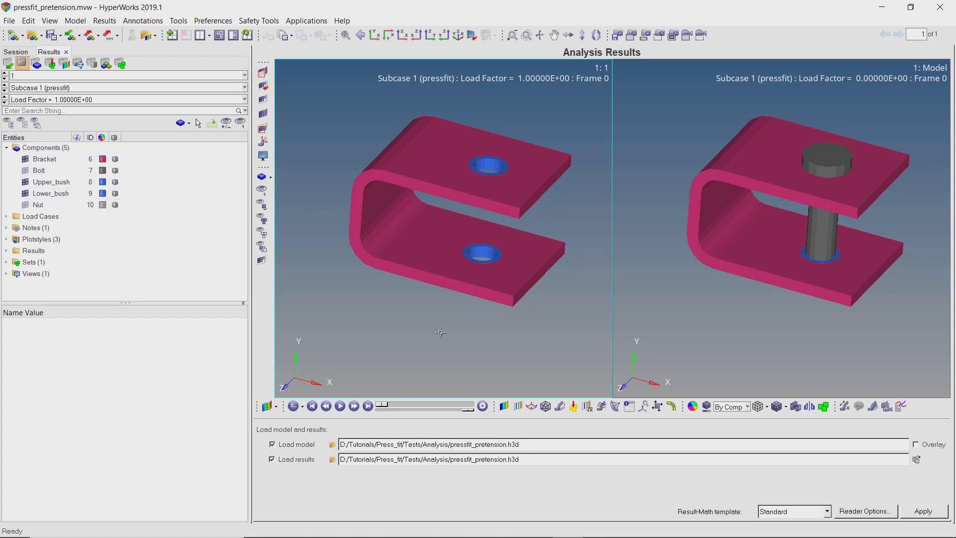
left_click(504, 406)
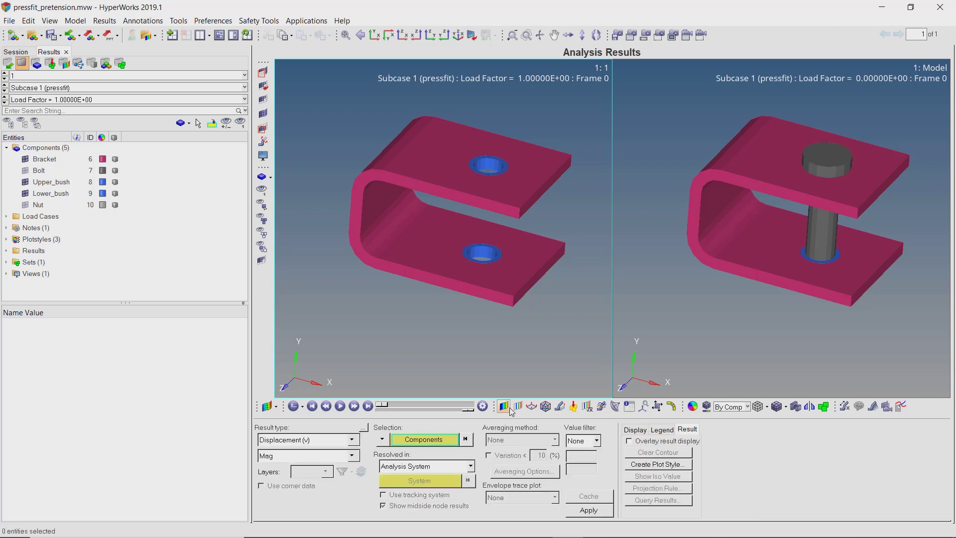
left_click(588, 511)
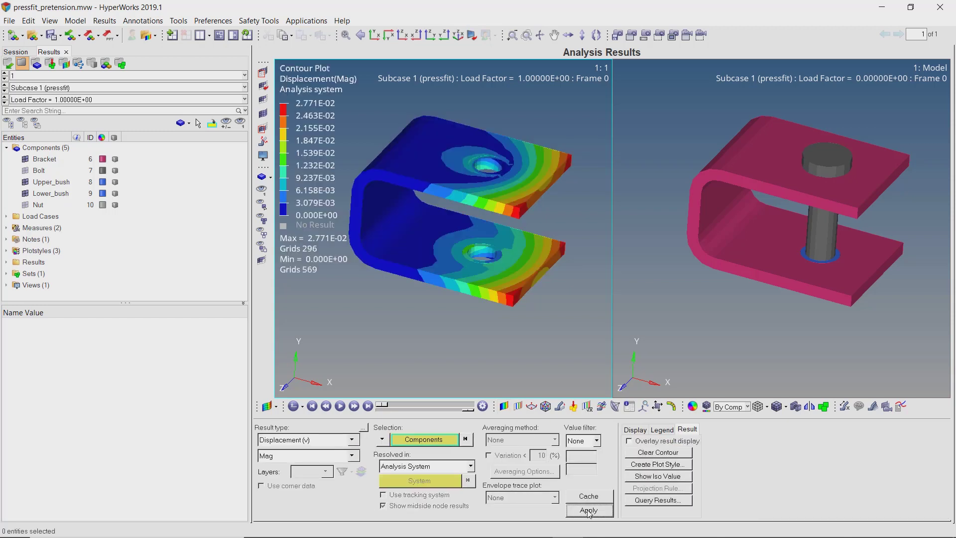
Set the legend's numeric format to Fixed.
right_click(308, 131)
mouse_move(358, 159)
left_click(399, 182)
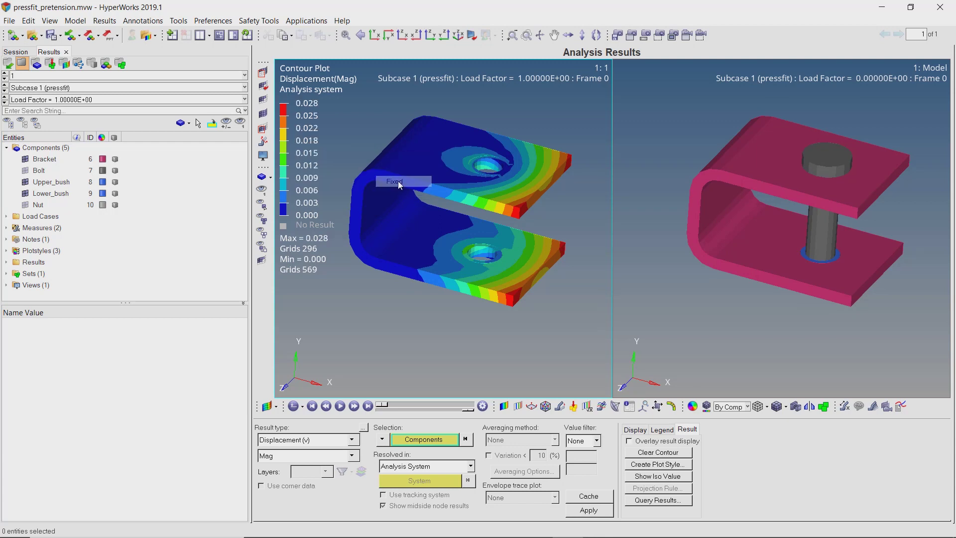
Switch to transient animation mode and play the displacement results through the load steps.
scroll(468, 197, "up", 2)
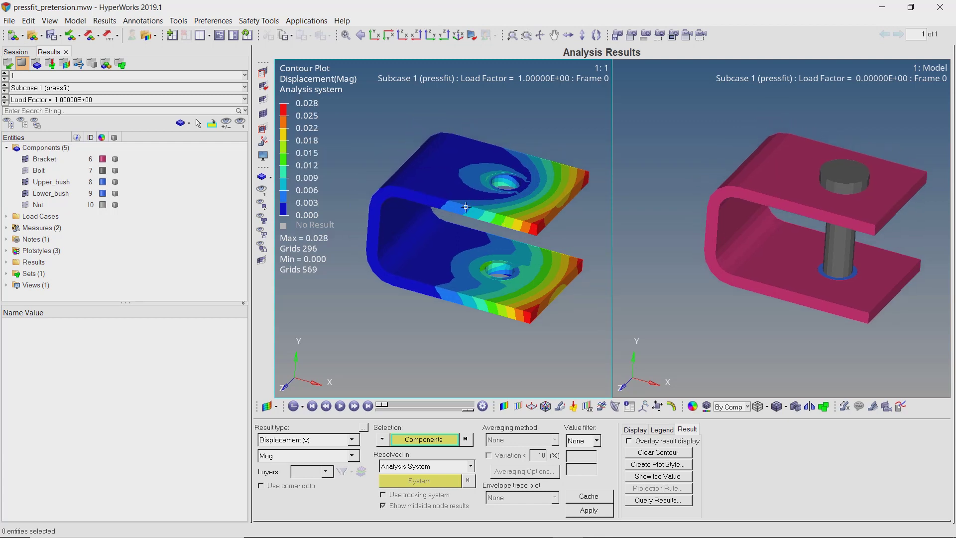
left_click(340, 410)
left_click(340, 406)
left_click(302, 406)
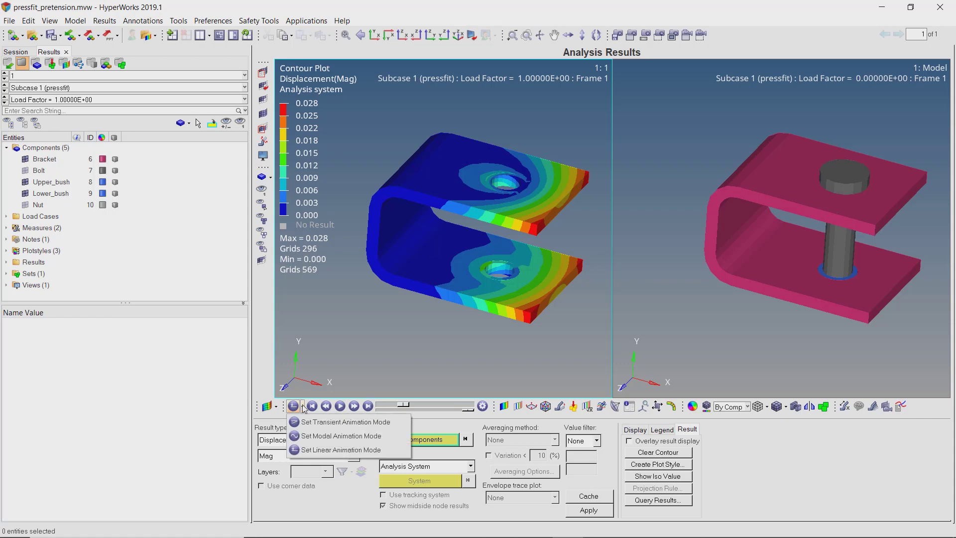
left_click(332, 421)
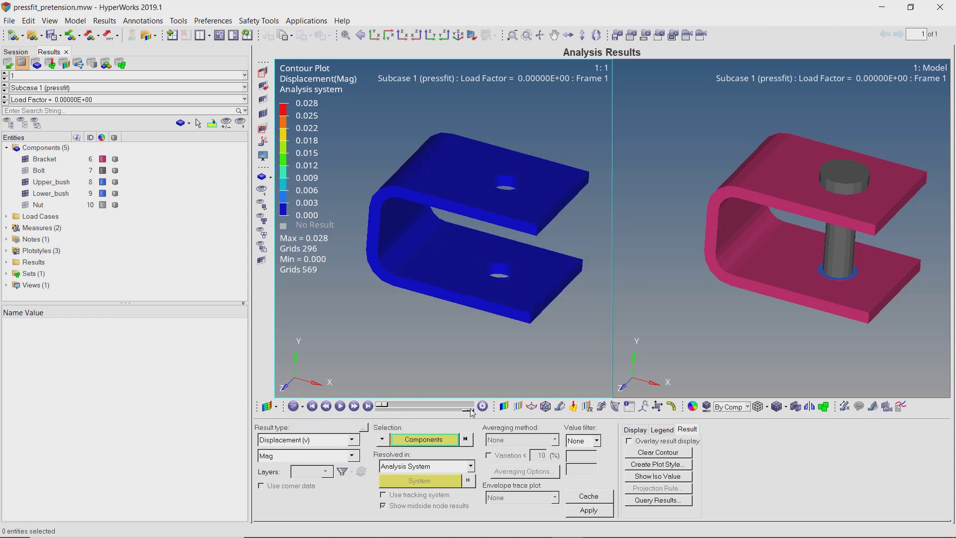
left_click(340, 406)
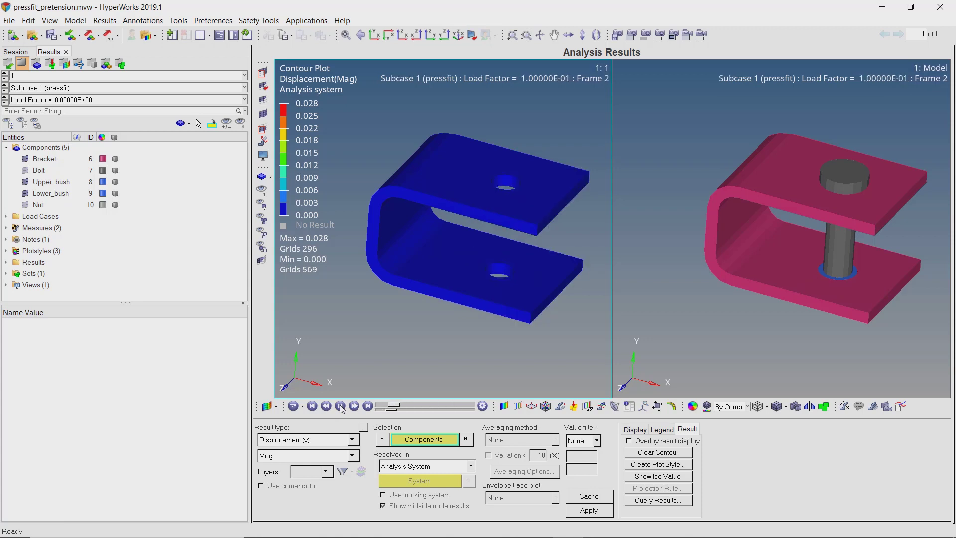
Contour contact force on the bracket and animate it.
left_click(352, 440)
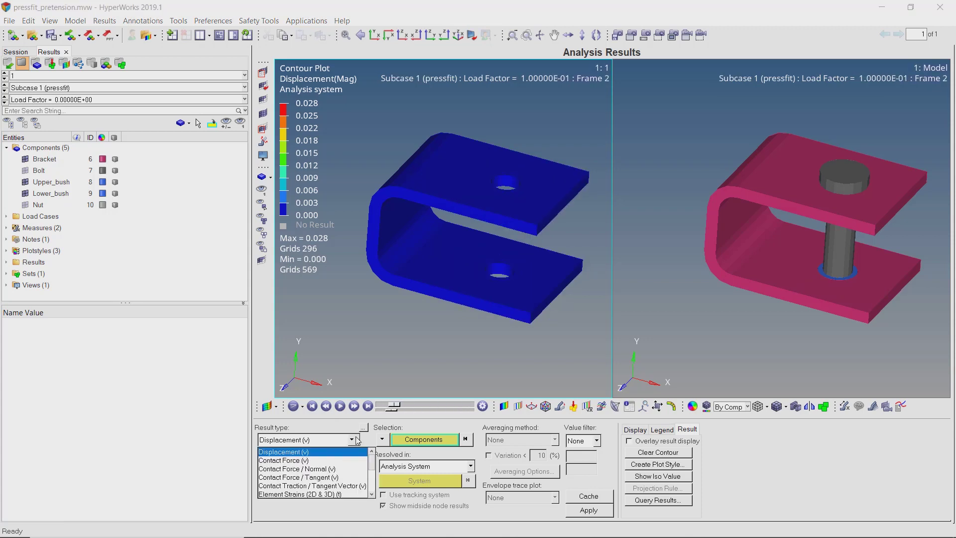
left_click(335, 460)
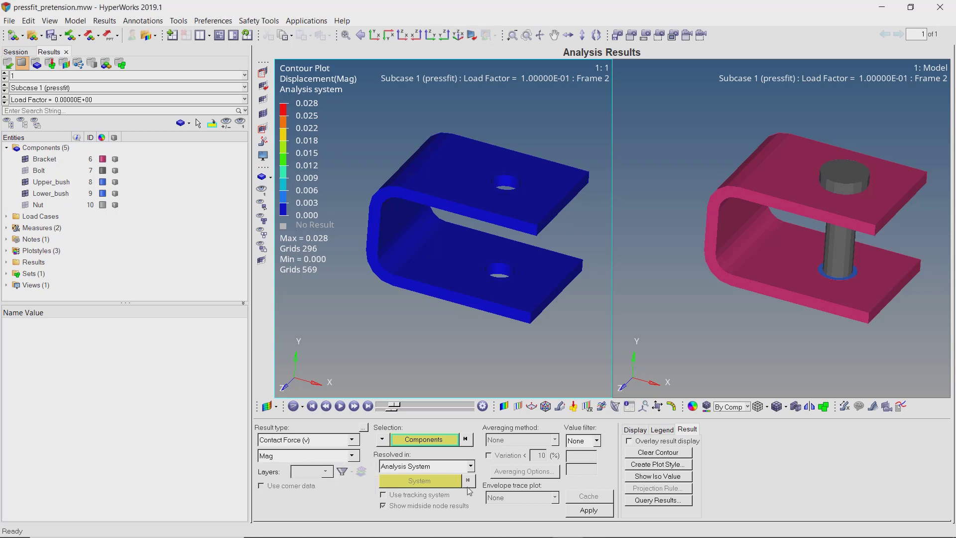
left_click(583, 513)
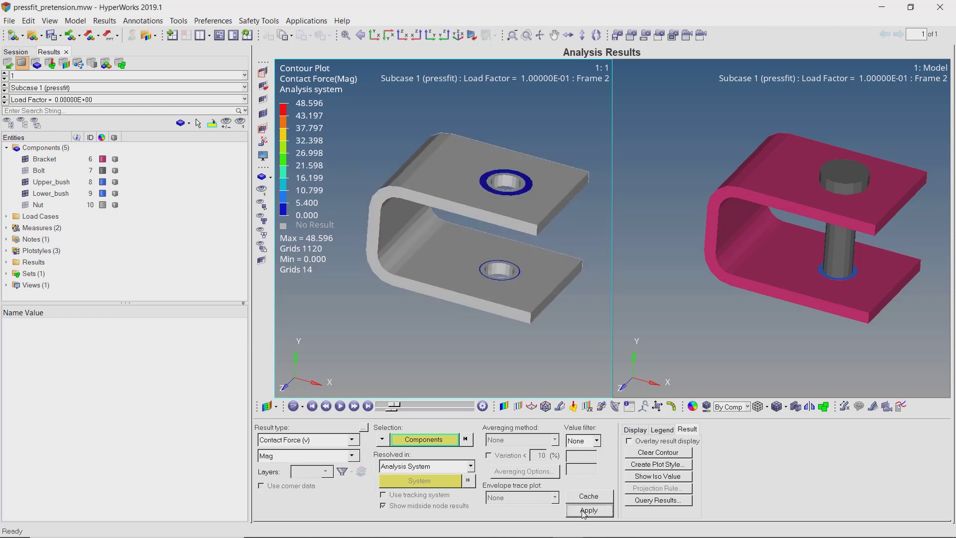
left_click(340, 407)
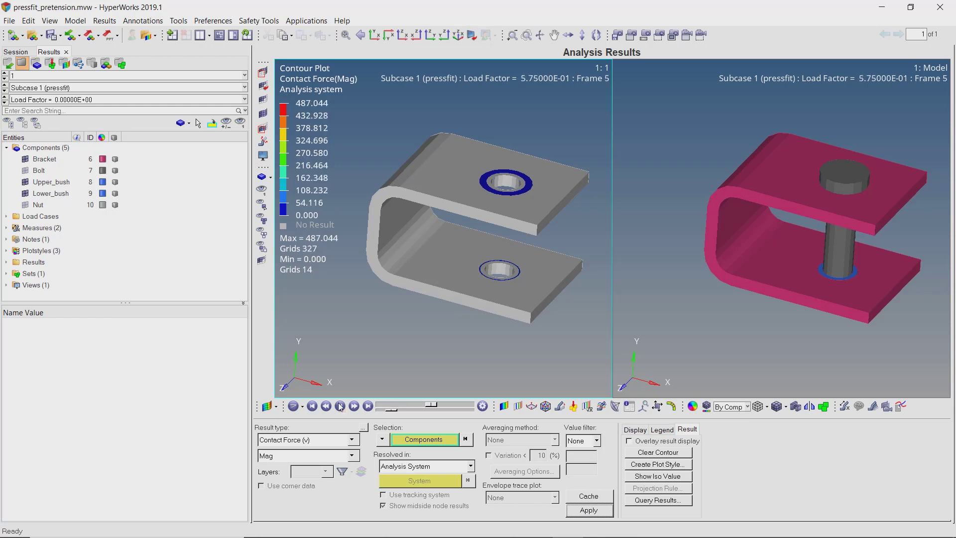
Replace it with a simply averaged von Mises element strain contour and restart the animation.
left_click(352, 440)
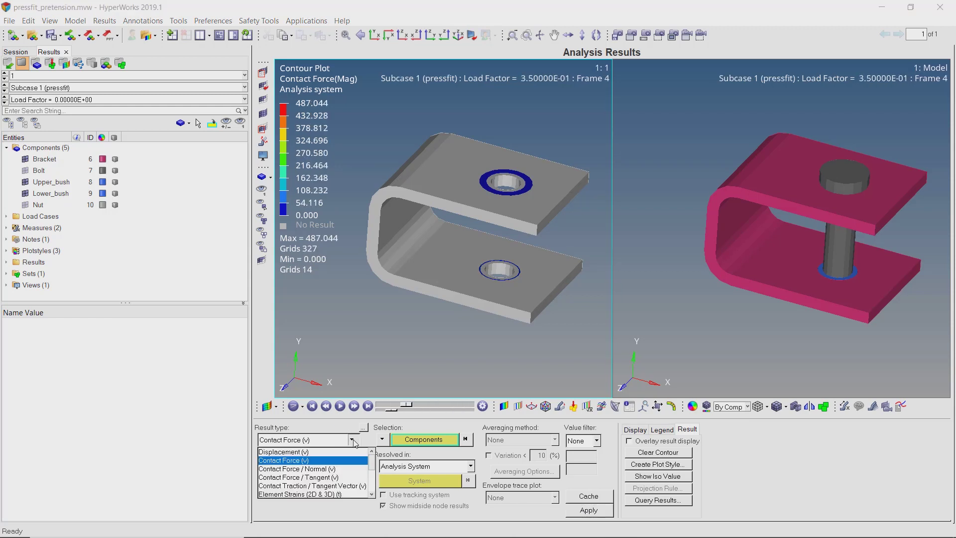
left_click(324, 494)
left_click(503, 442)
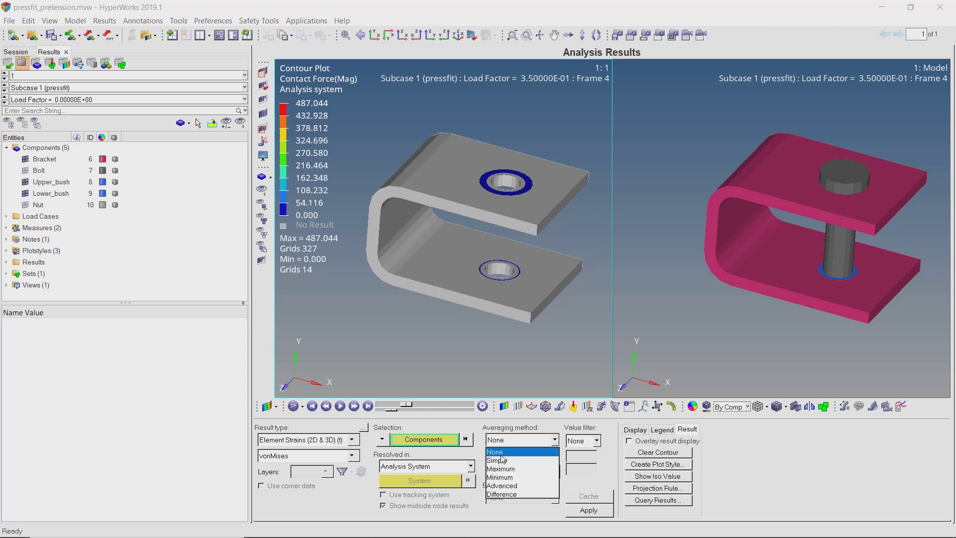
left_click(503, 460)
left_click(577, 512)
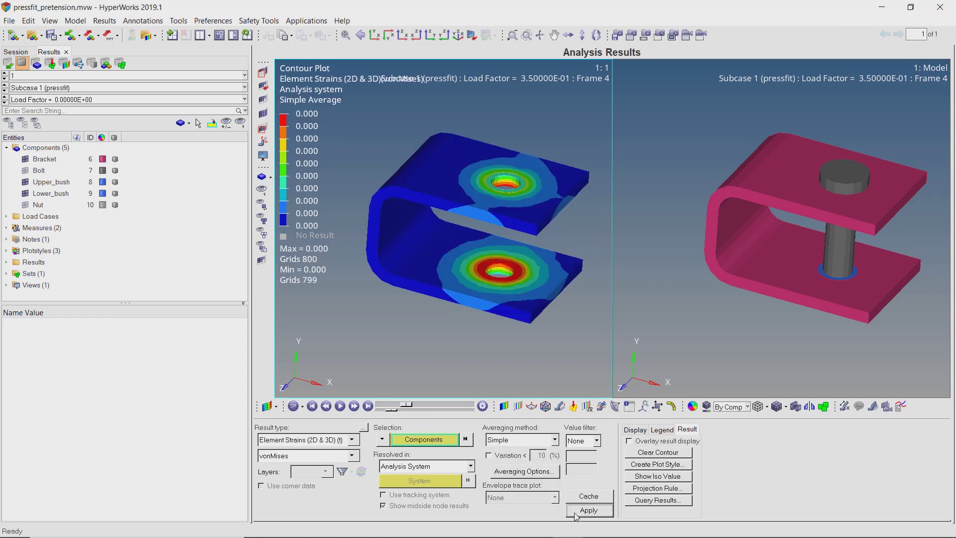
left_click(341, 406)
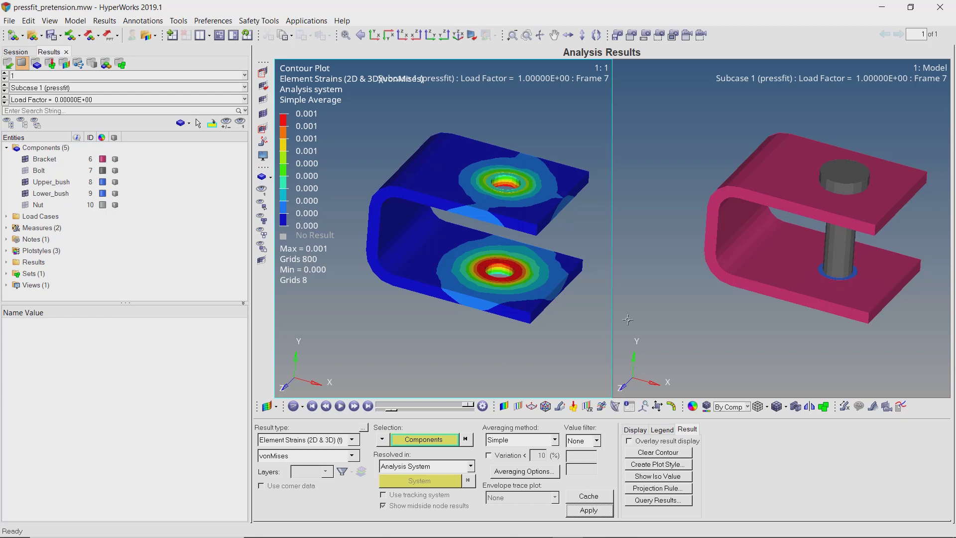
Contour Subcase 2 (pretension) displacement magnitude in the right window and animate both views.
left_click(685, 300)
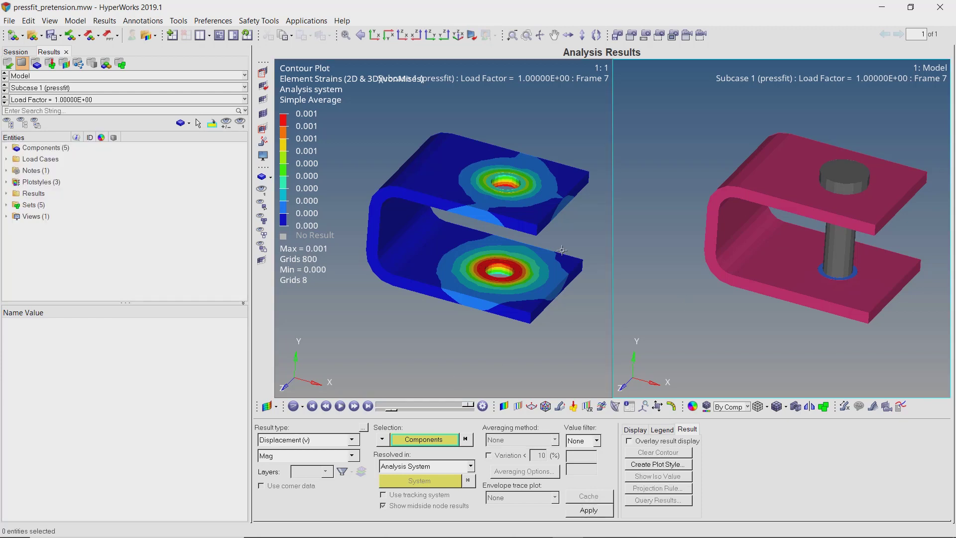
left_click(4, 91)
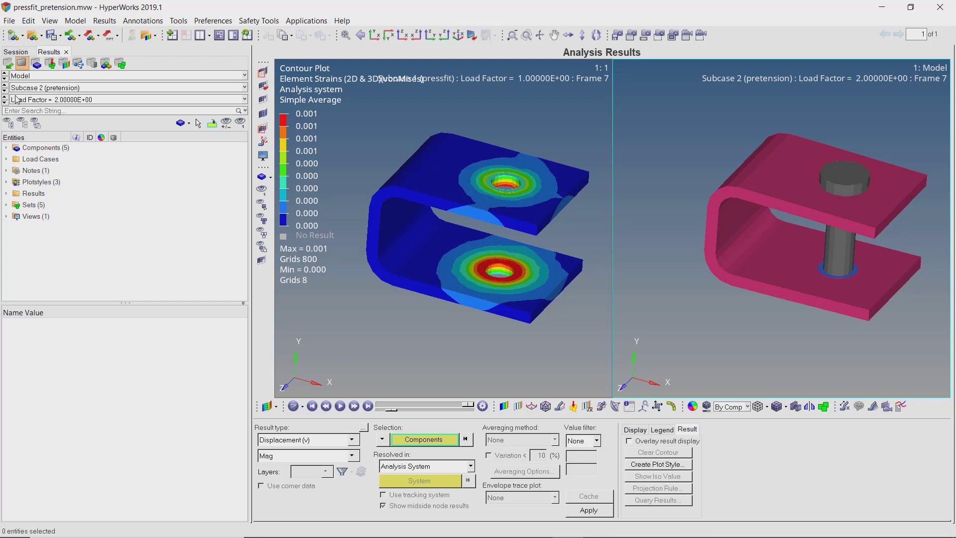
left_click(604, 512)
right_click_drag(822, 265, 792, 259, "ctrl")
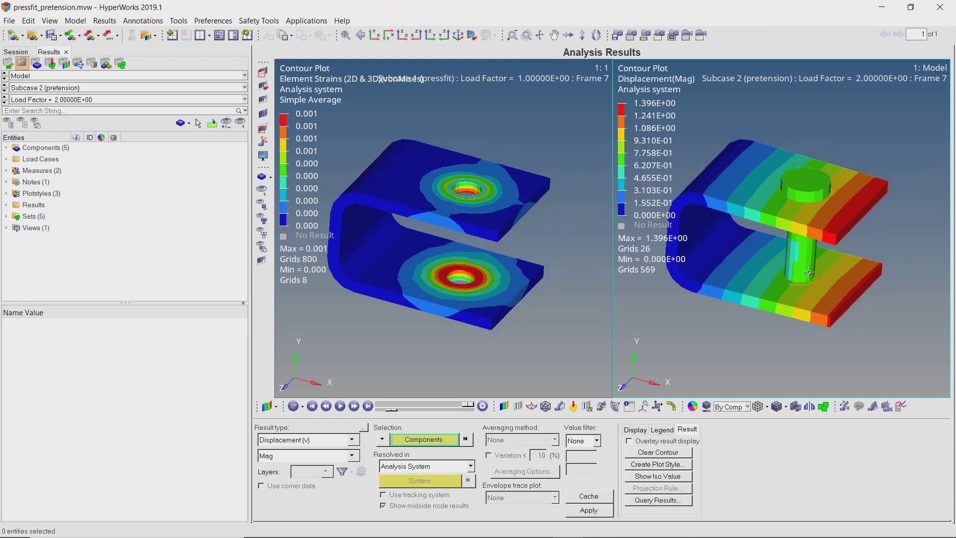
mouse_move(821, 277)
left_mouse_down("ctrl")
mouse_move(839, 260)
mouse_move(834, 267)
left_mouse_up("ctrl")
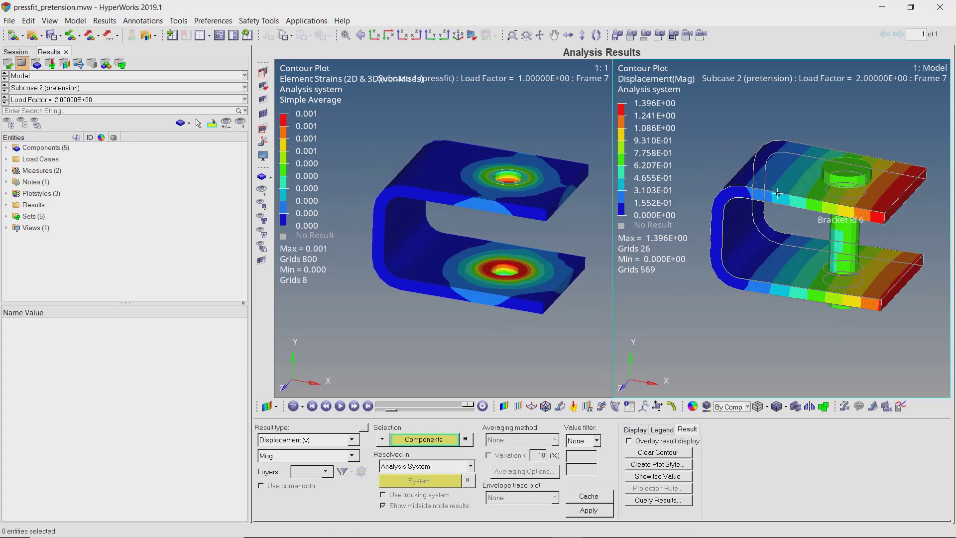
left_click(596, 511)
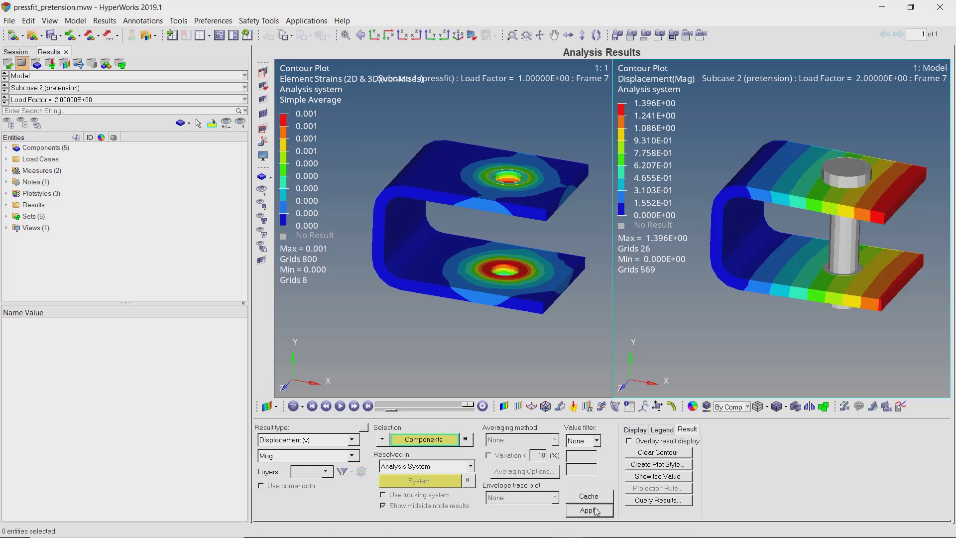
left_click(342, 407)
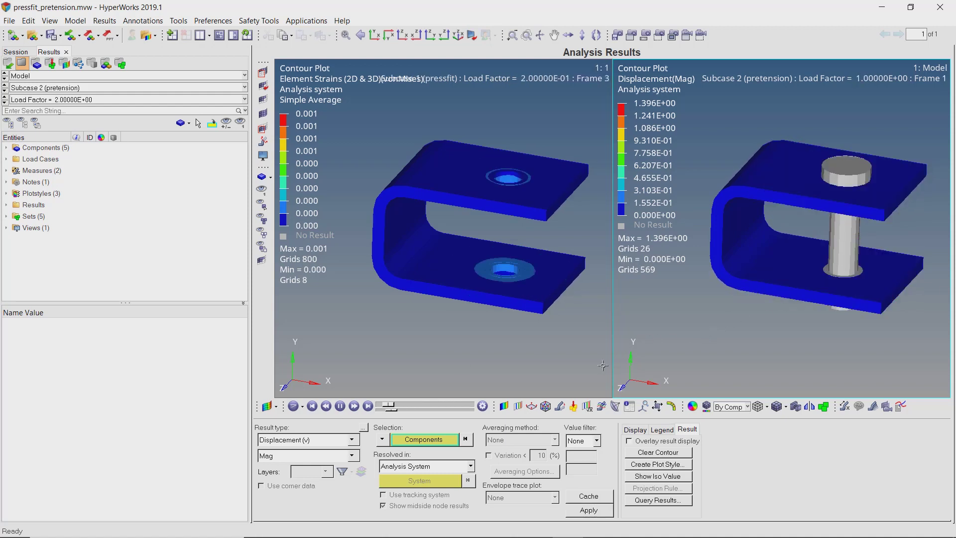
Set the deformed shape scale factor to 5, then go back to the Contour settings.
left_click(560, 406)
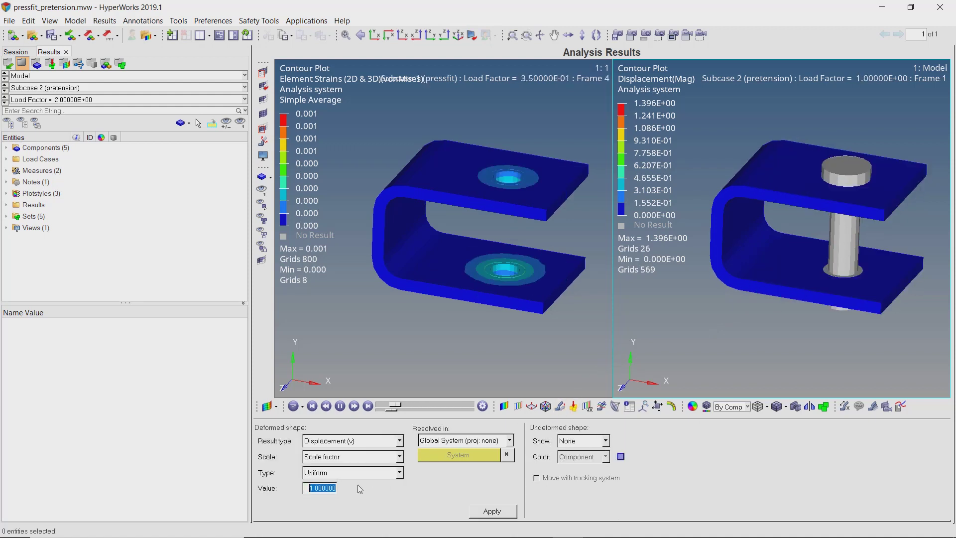
type("5")
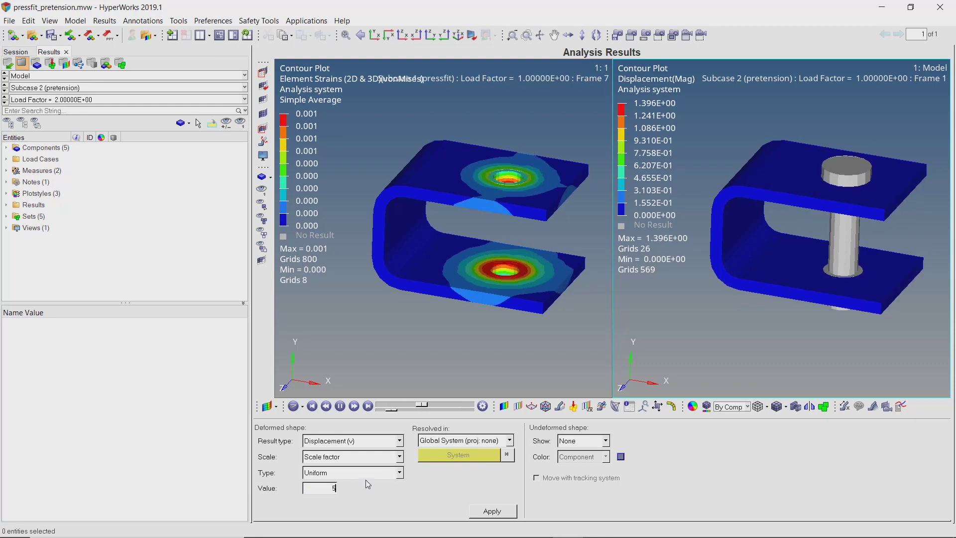
left_click(503, 407)
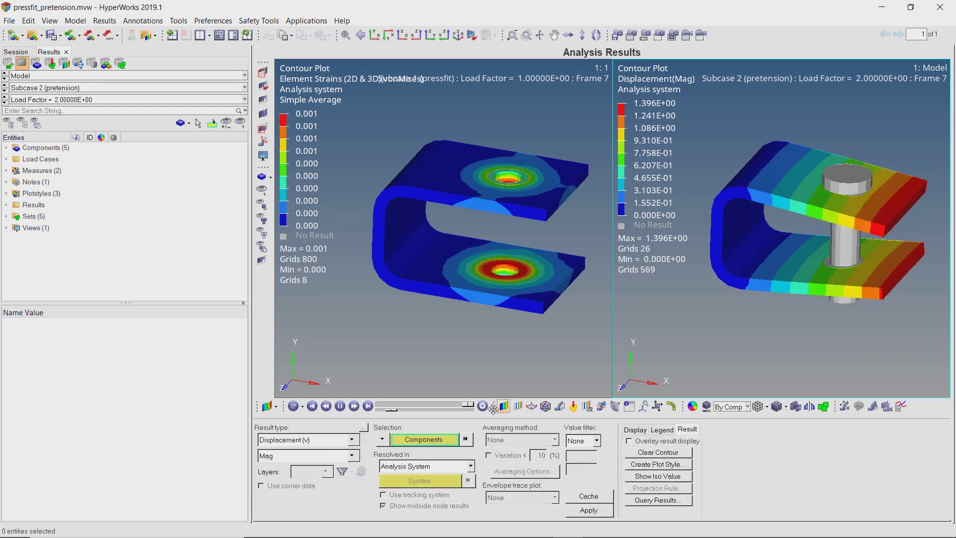
Contour von Mises Element Stresses (2D & 3D) with simple averaging on the right model.
left_click(351, 440)
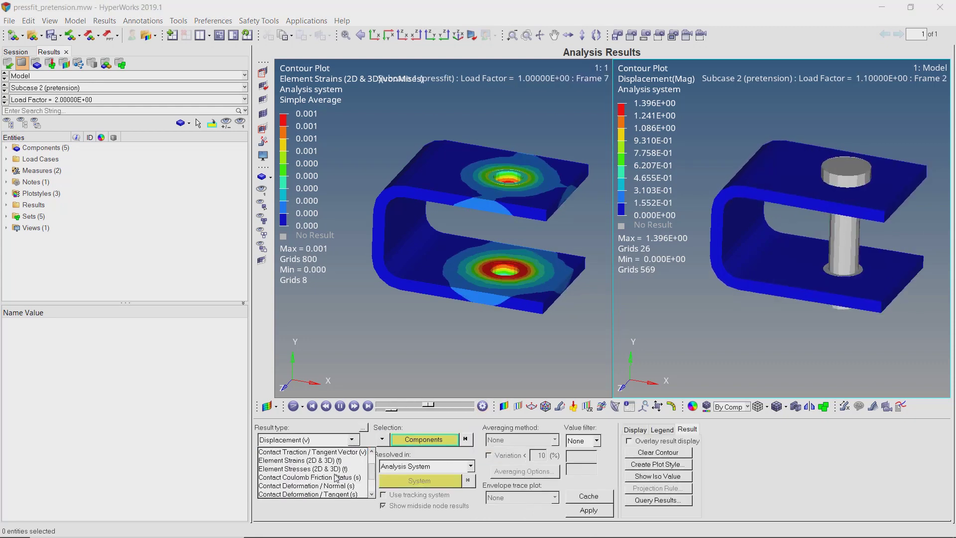
left_click(319, 468)
left_click(522, 440)
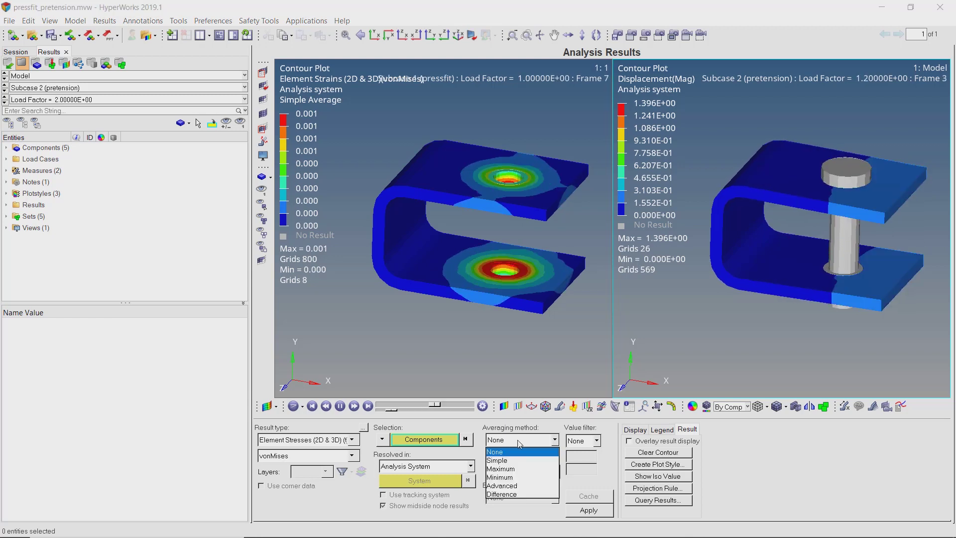
left_click(503, 460)
left_click(588, 510)
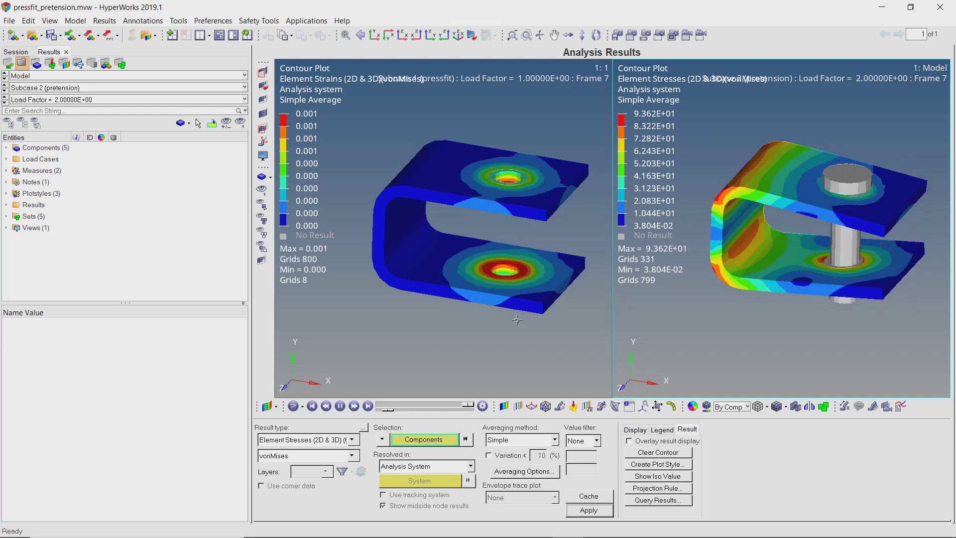
Set the stress legend's numeric format to Fixed.
right_click(652, 167)
mouse_move(686, 194)
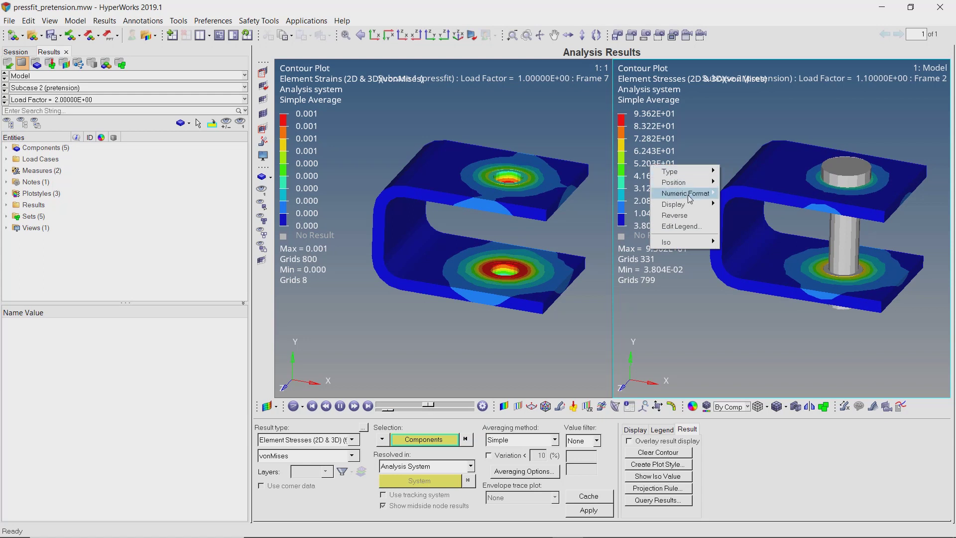
left_click(741, 217)
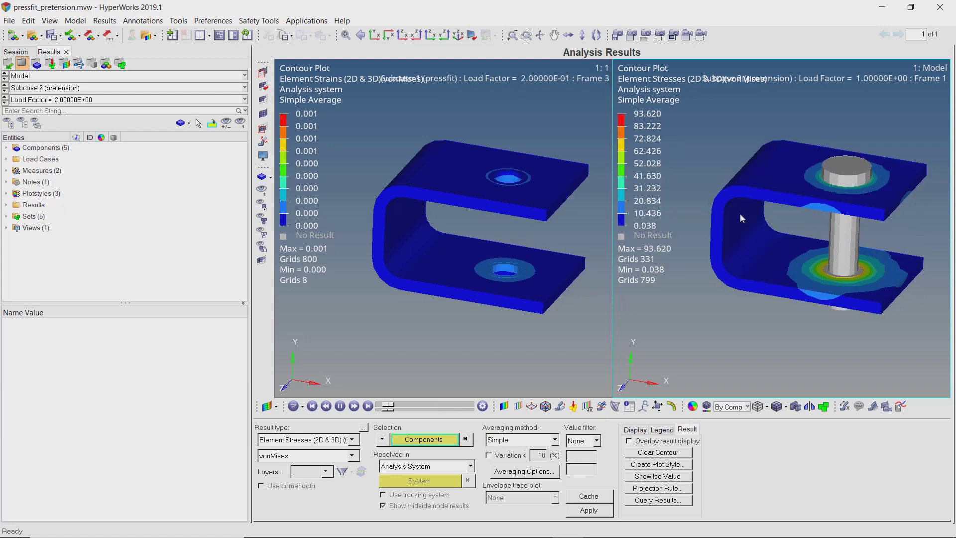